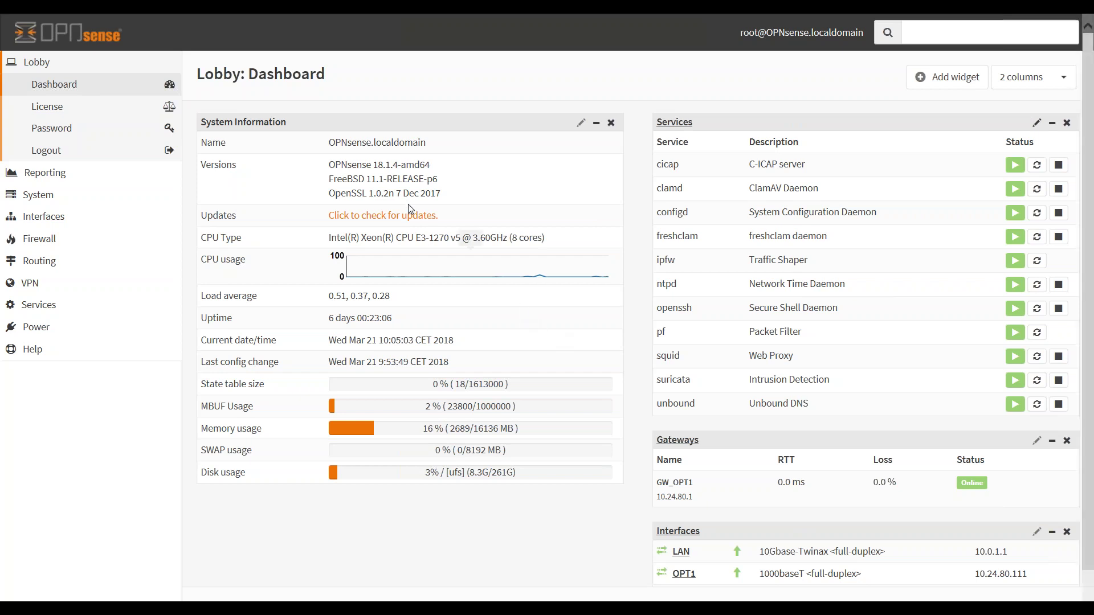
Step: Search the configuration pages for "trac" and open the Trace Route diagnostics page
left_click(91, 90)
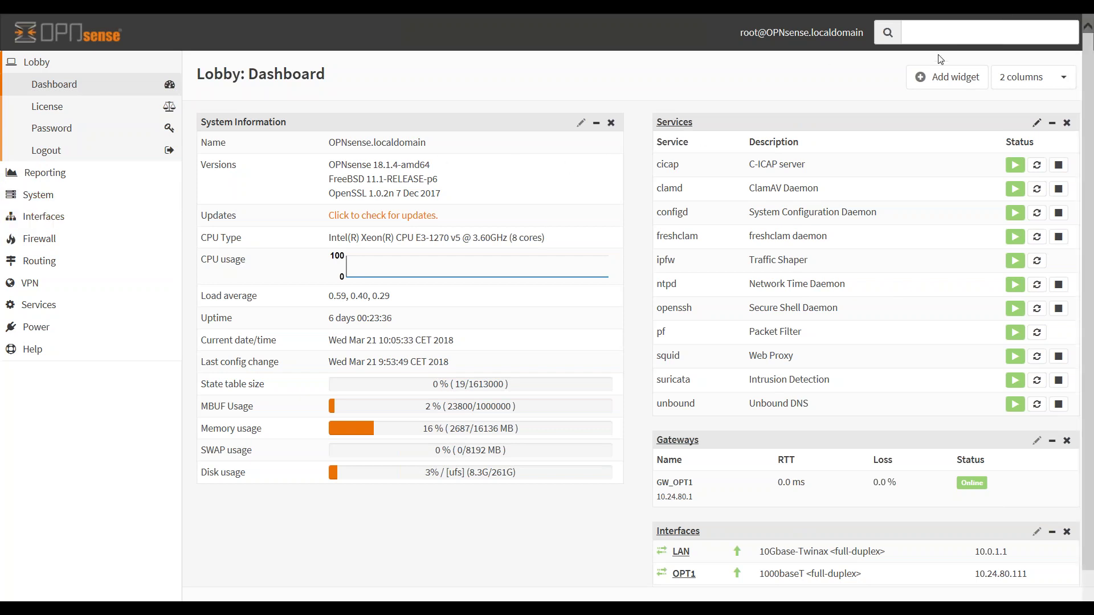
left_click(958, 37)
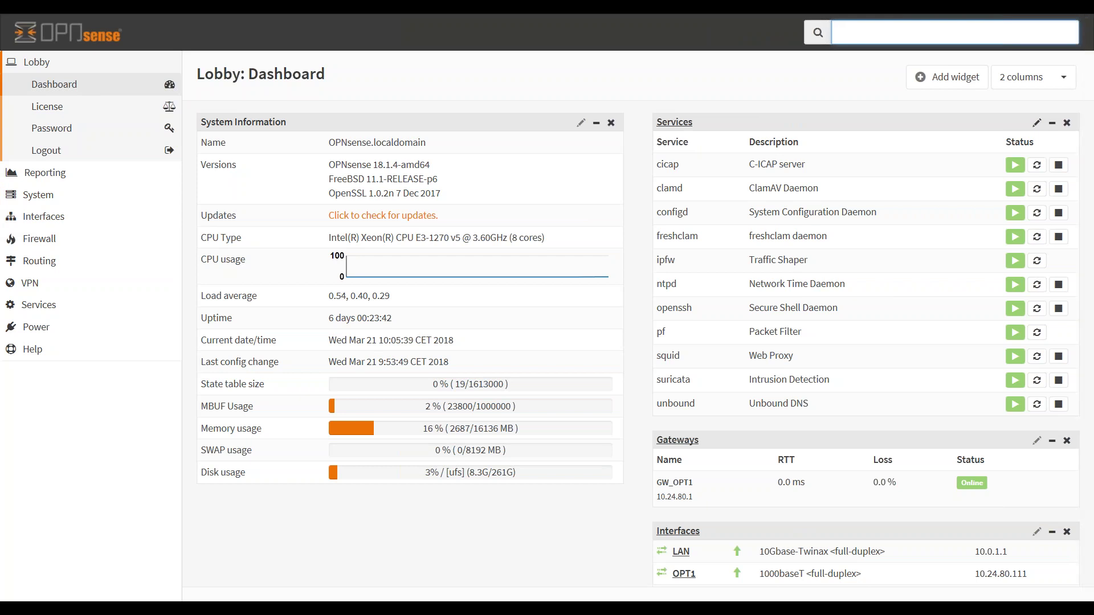
type("trac")
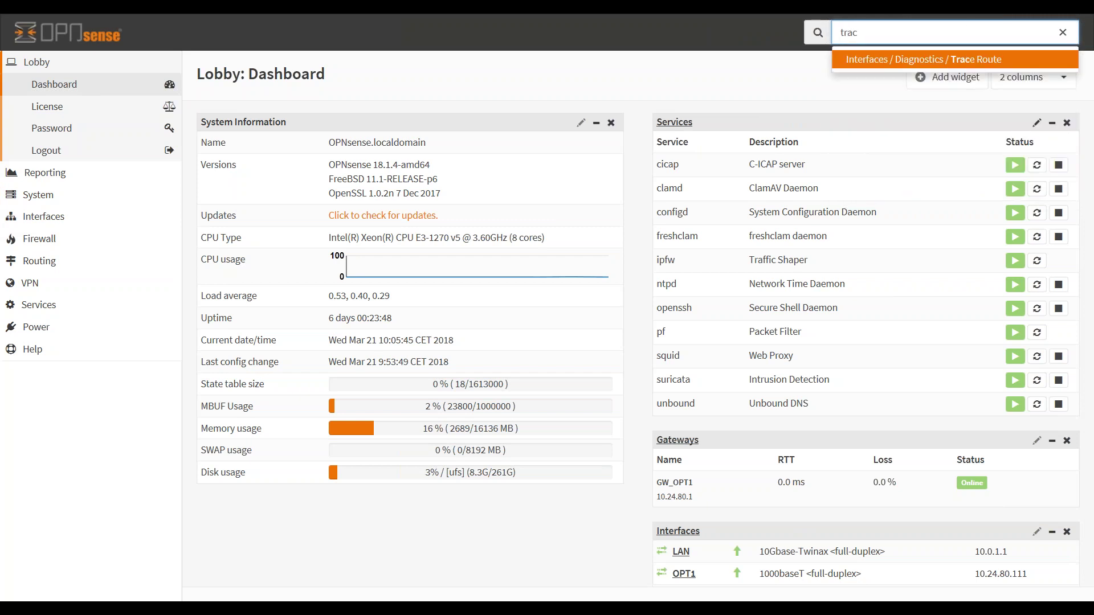
left_click(930, 62)
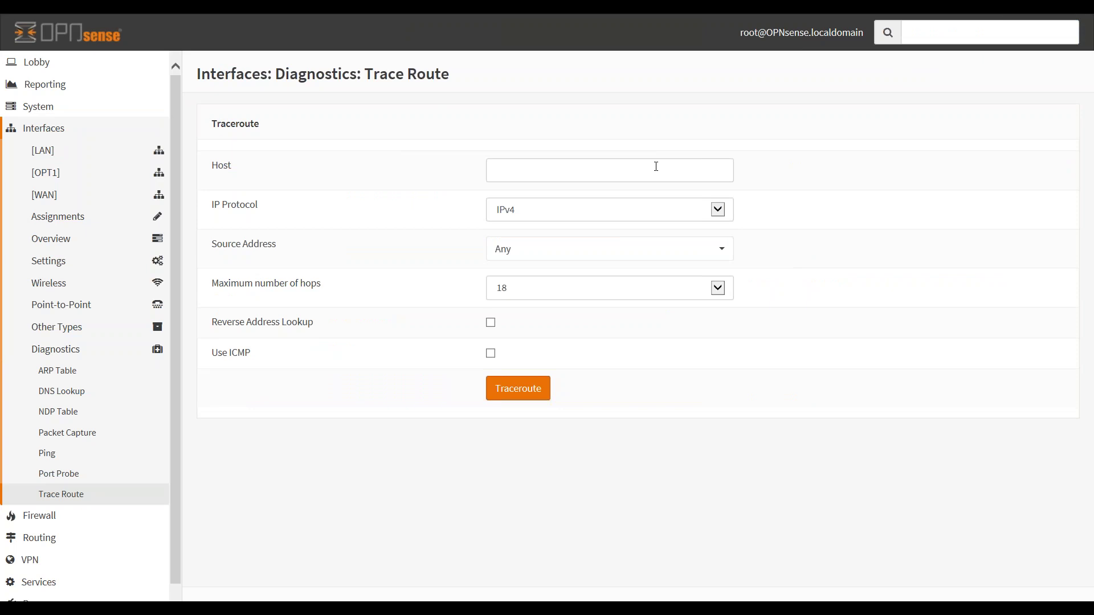
Step: Search the configuration pages for "ipse" and open the IPsec Tunnel Settings page
left_click(962, 37)
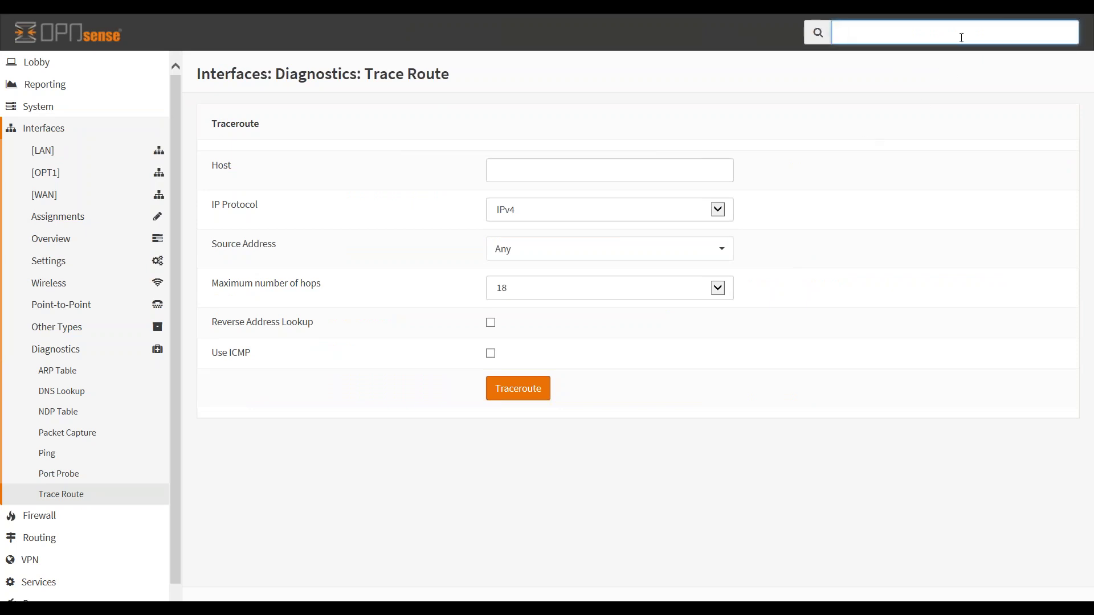
type("ipse")
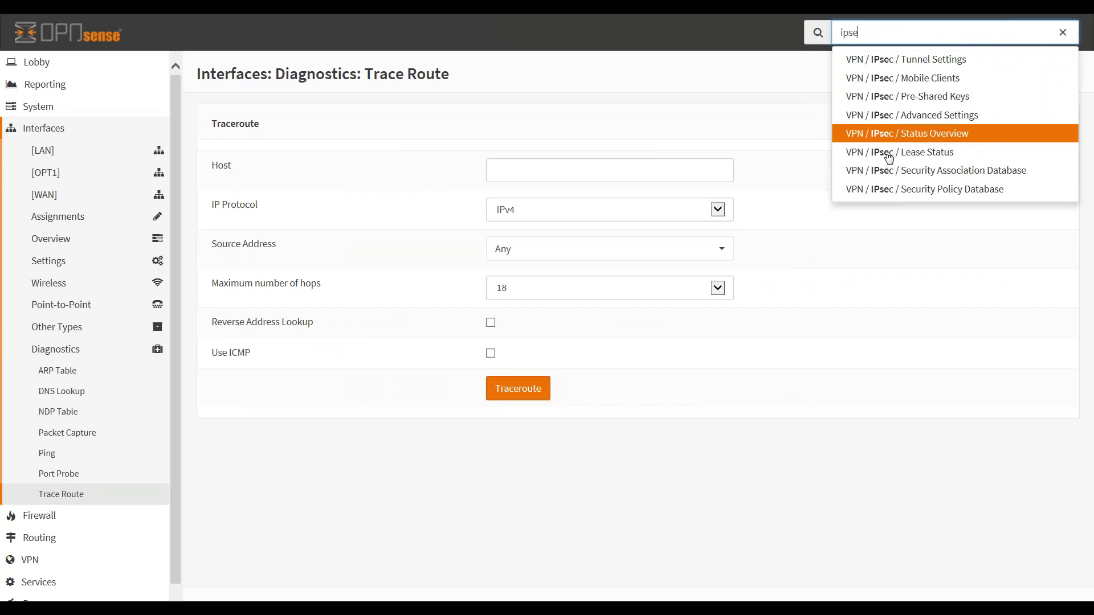
left_click(947, 69)
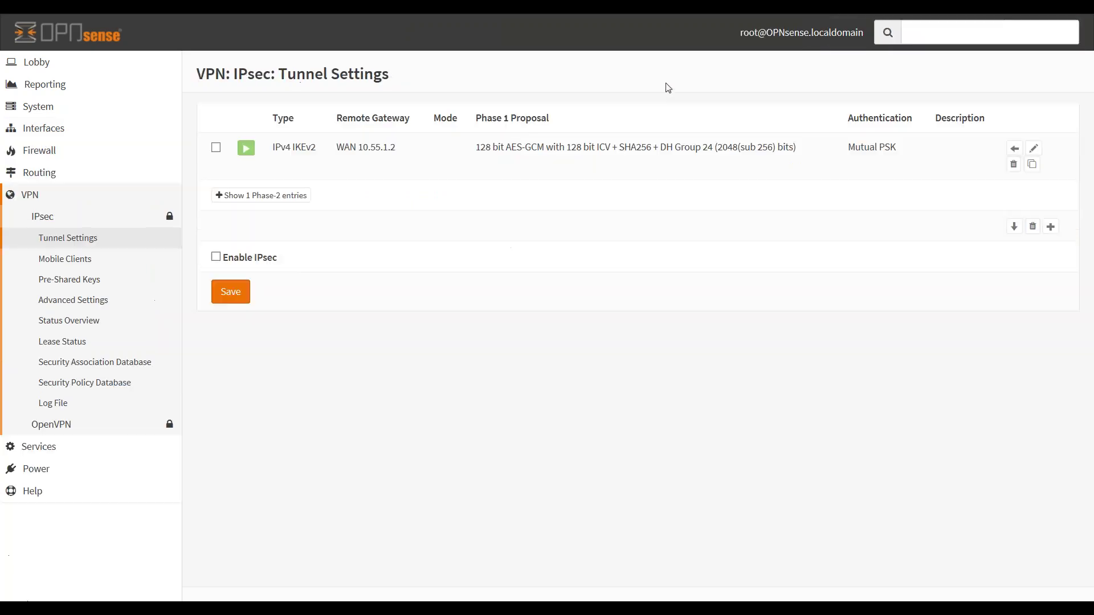
Step: Return to the Lobby dashboard and collapse the System Information widget
left_click(80, 68)
left_click(66, 86)
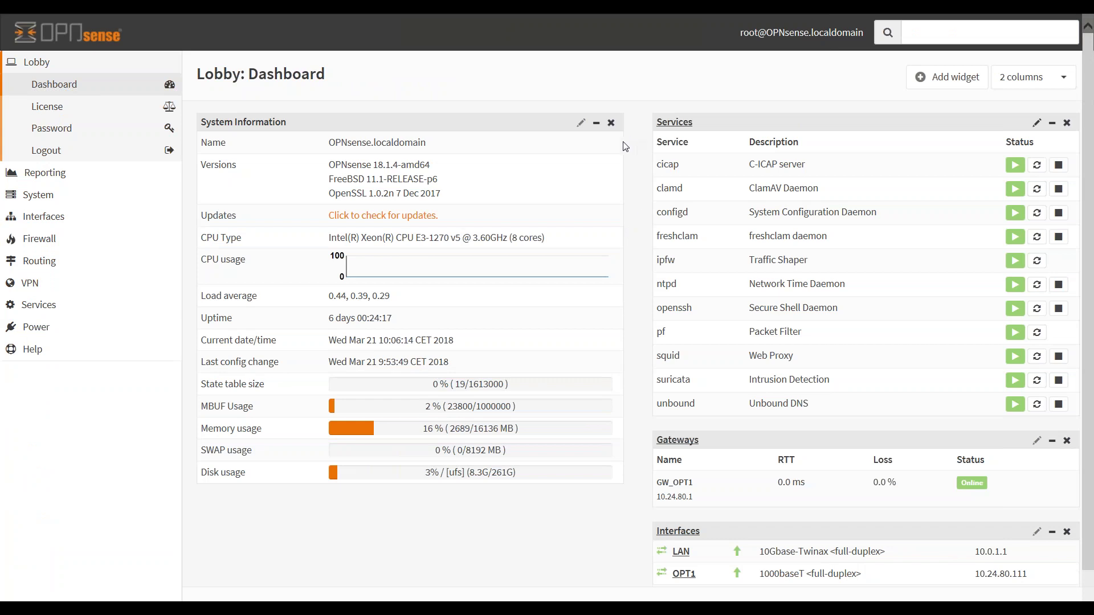
left_click(597, 125)
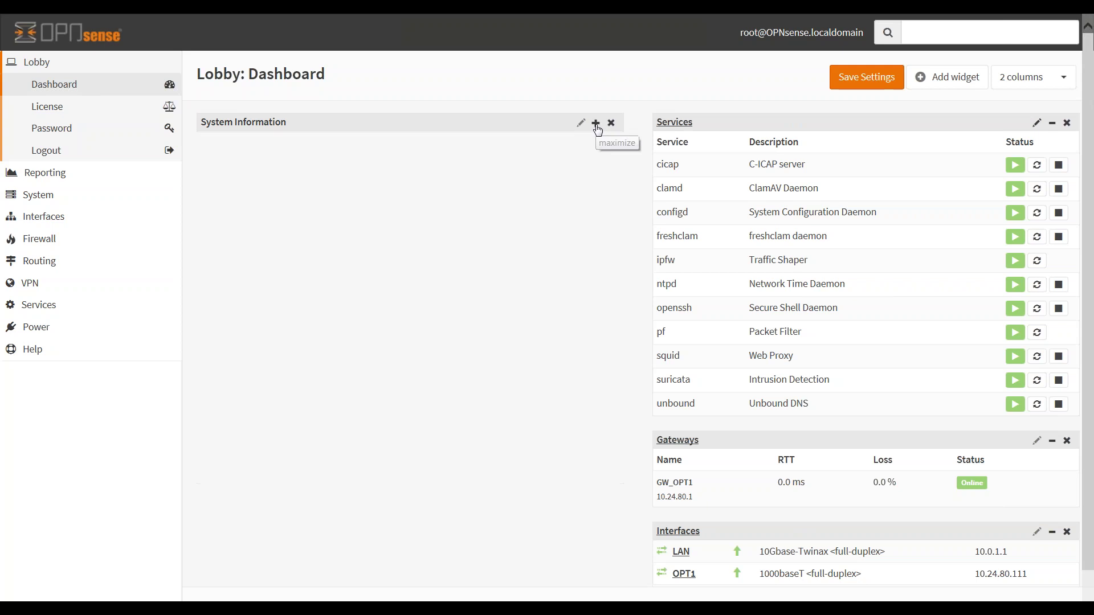
Step: Add the Traffic Graph widget to the dashboard and close the list of available widgets
left_click(956, 85)
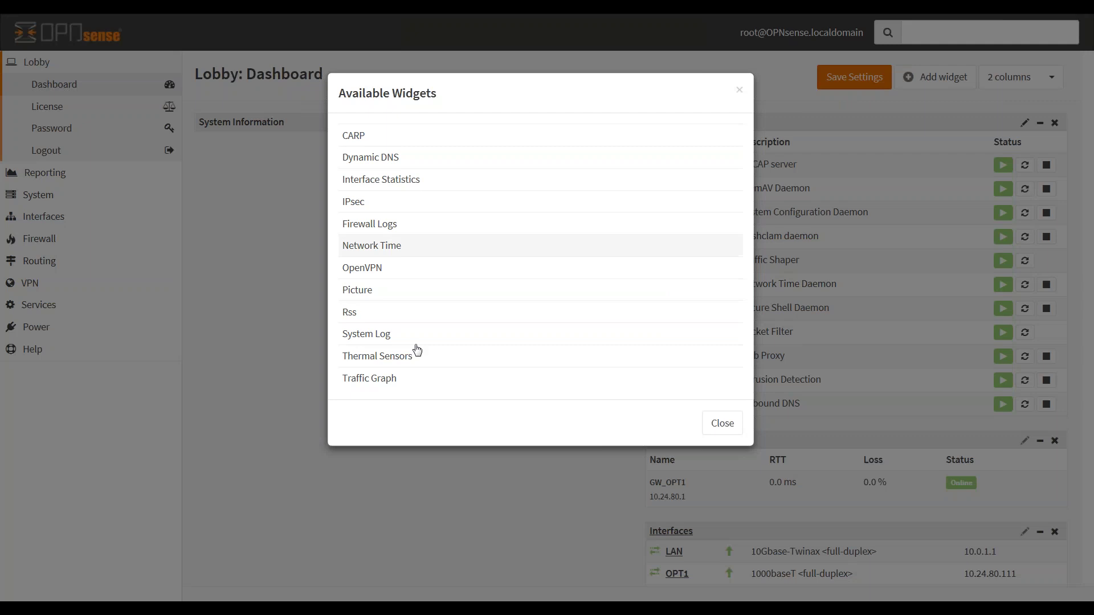
left_click(386, 380)
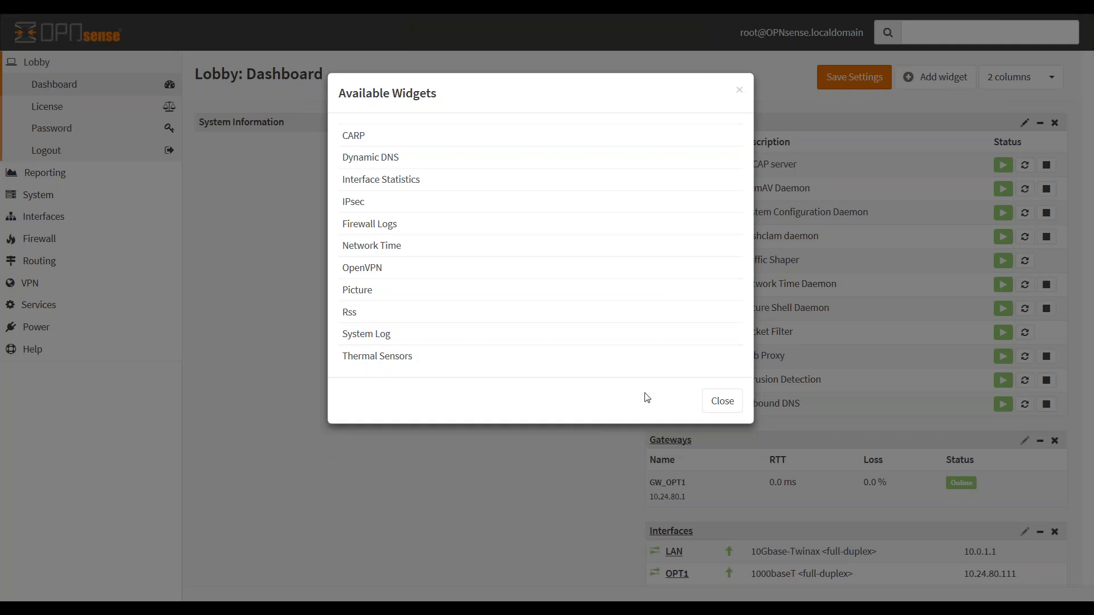
left_click(723, 405)
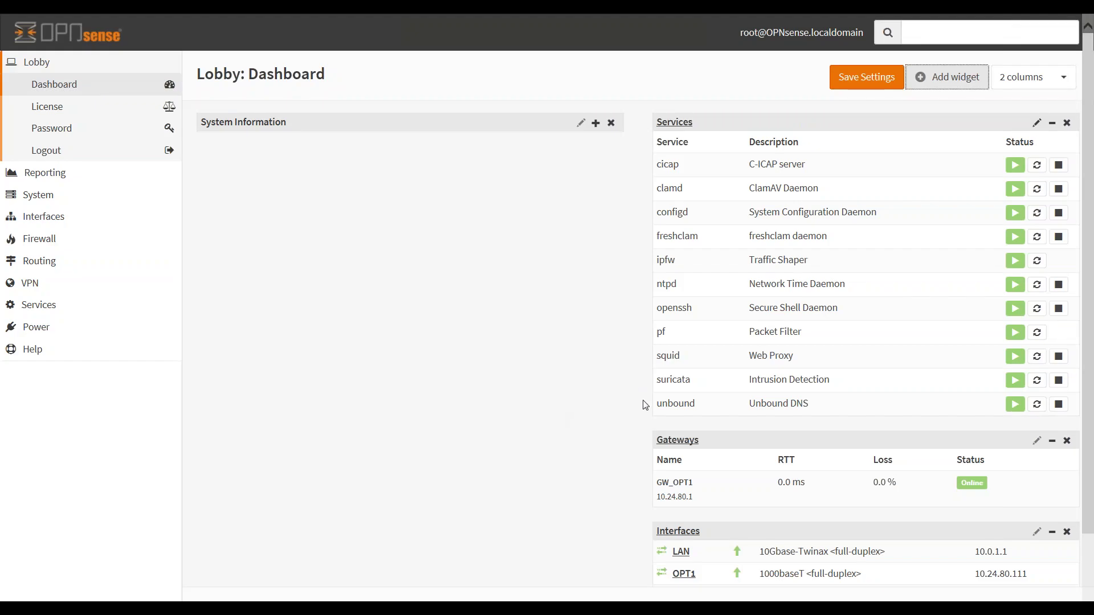
Step: Save the dashboard with the Traffic Graph widget moved directly below System Information, and expand the System Information widget
scroll(636, 451, "down", 3)
left_click_drag(776, 544, 234, 134)
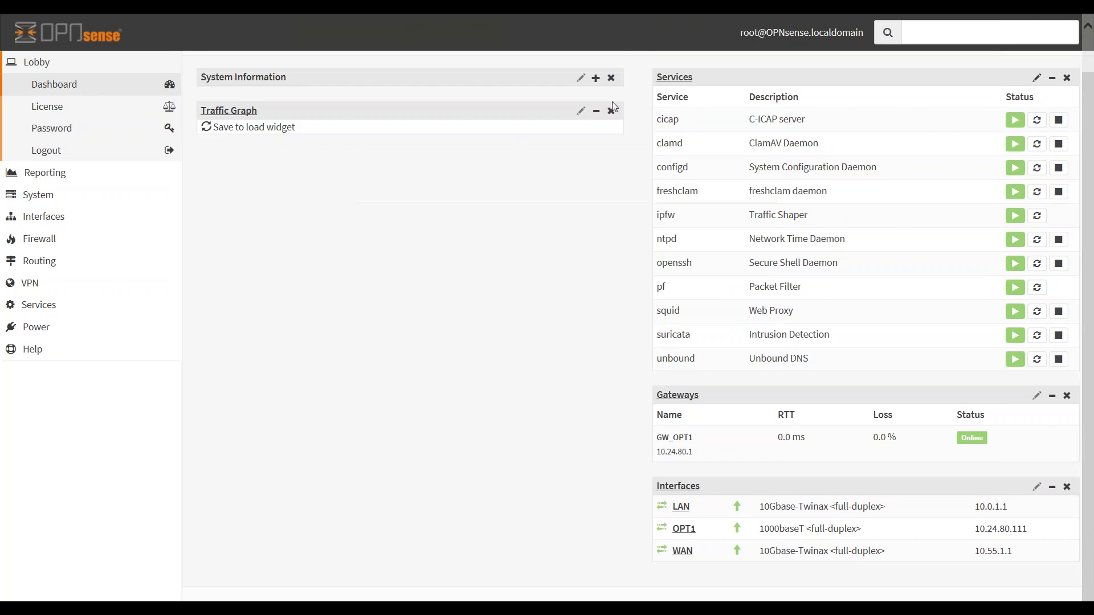
scroll(780, 121, "up", 1)
left_click(844, 81)
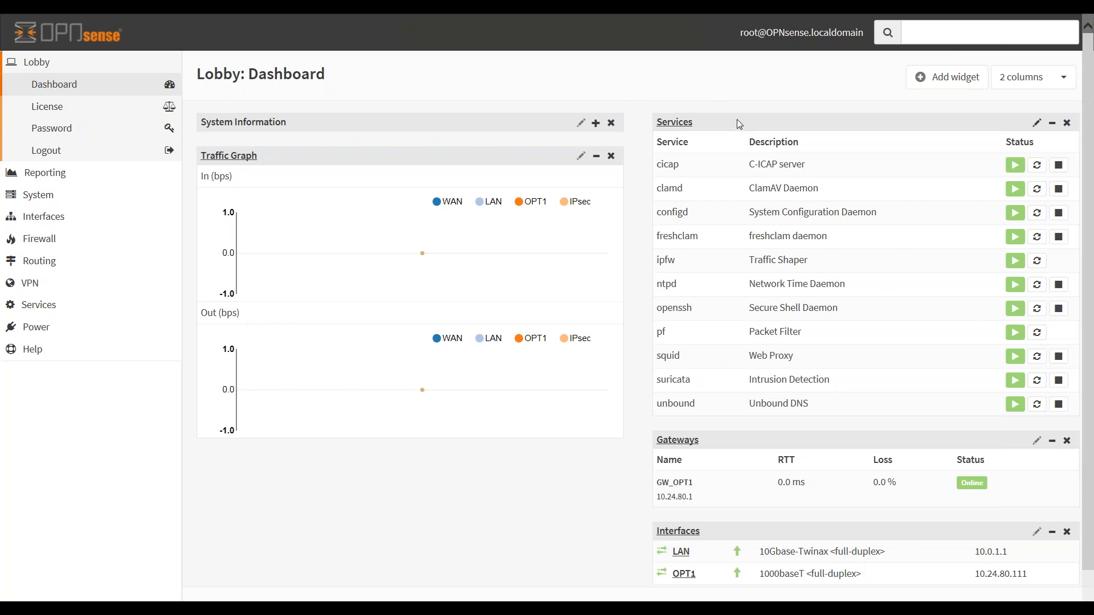
left_click(596, 124)
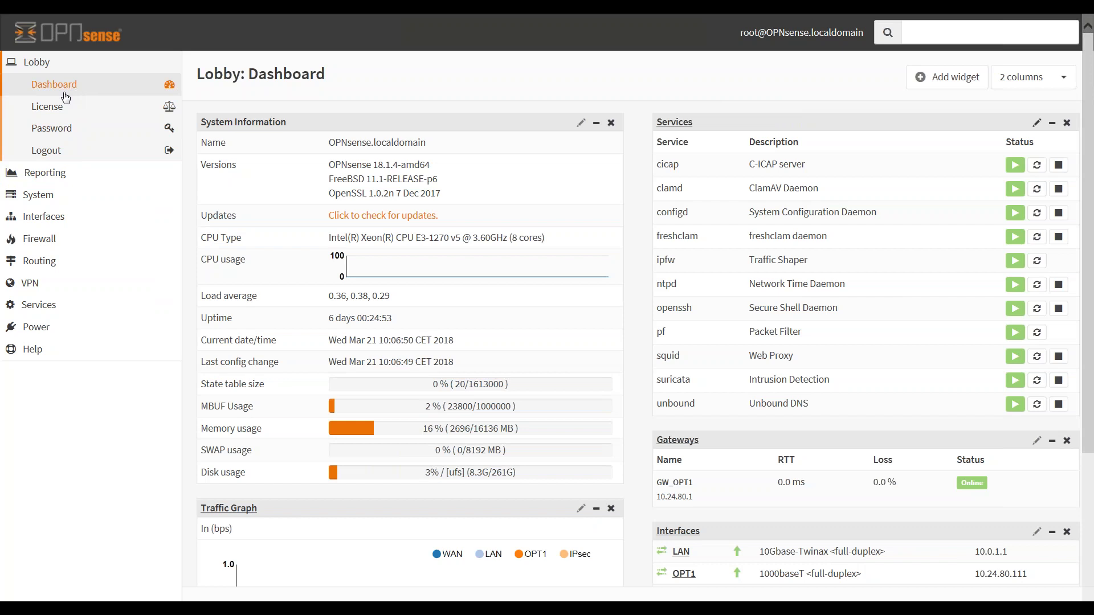
Step: Look over the pages available under System, Interfaces, Firewall, VPN and Services
left_click(37, 197)
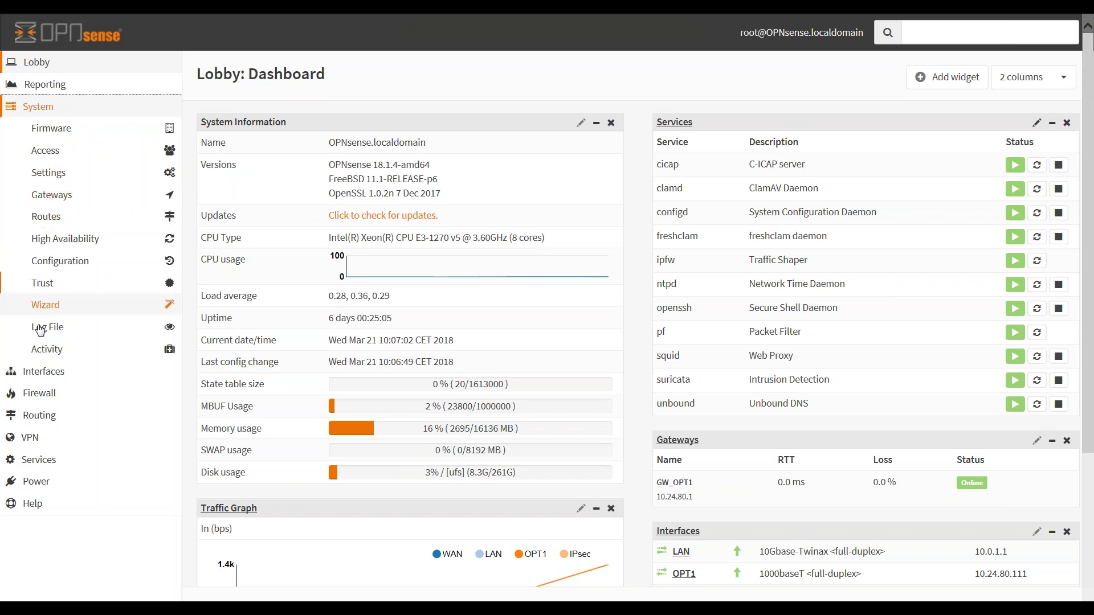
left_click(48, 371)
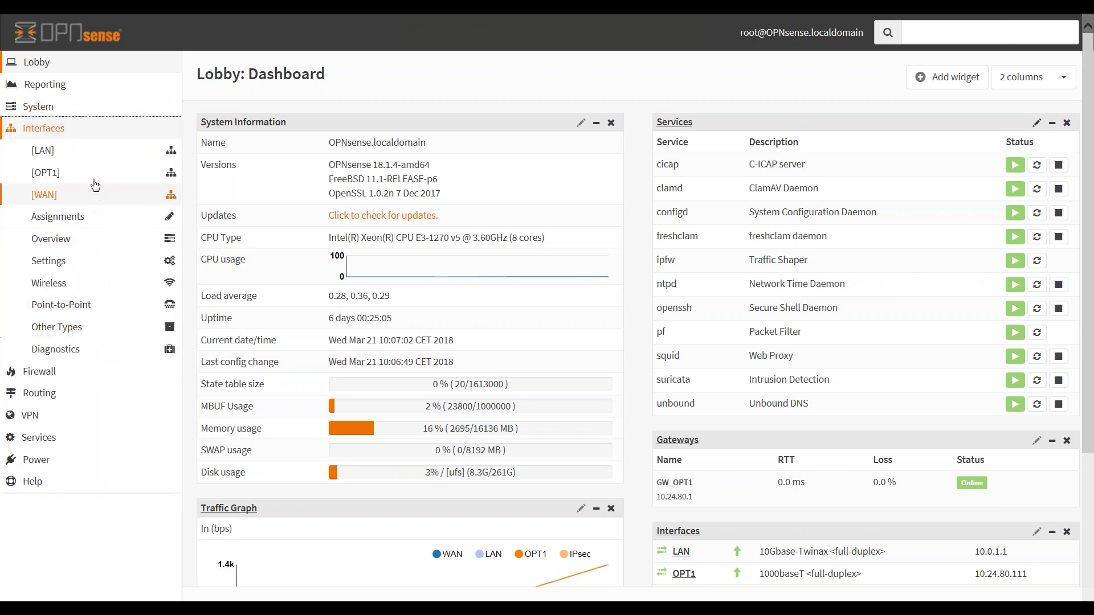
left_click(63, 380)
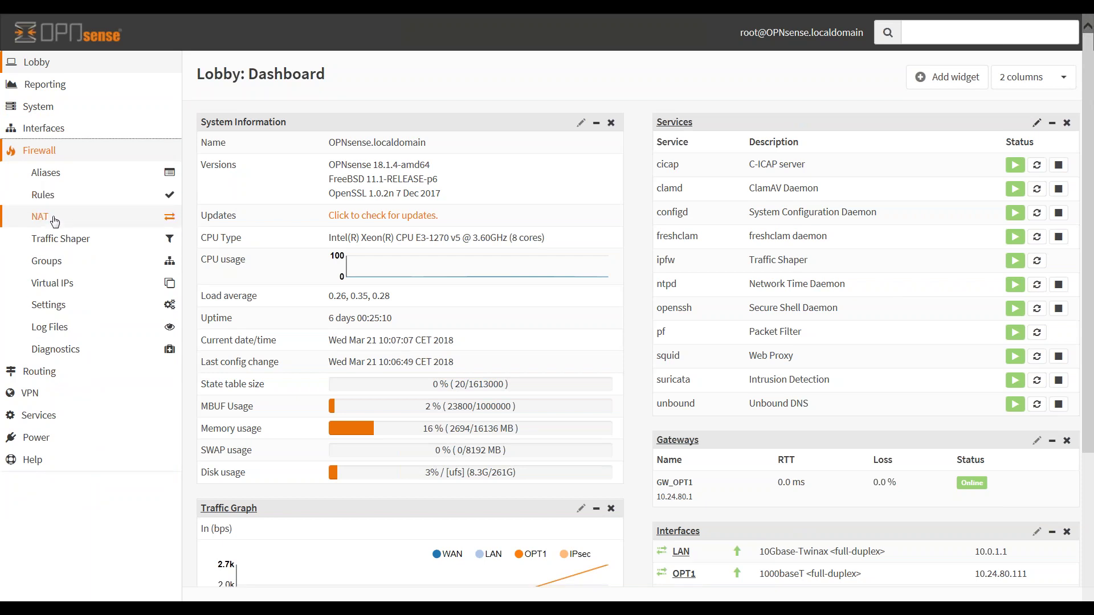
left_click(56, 238)
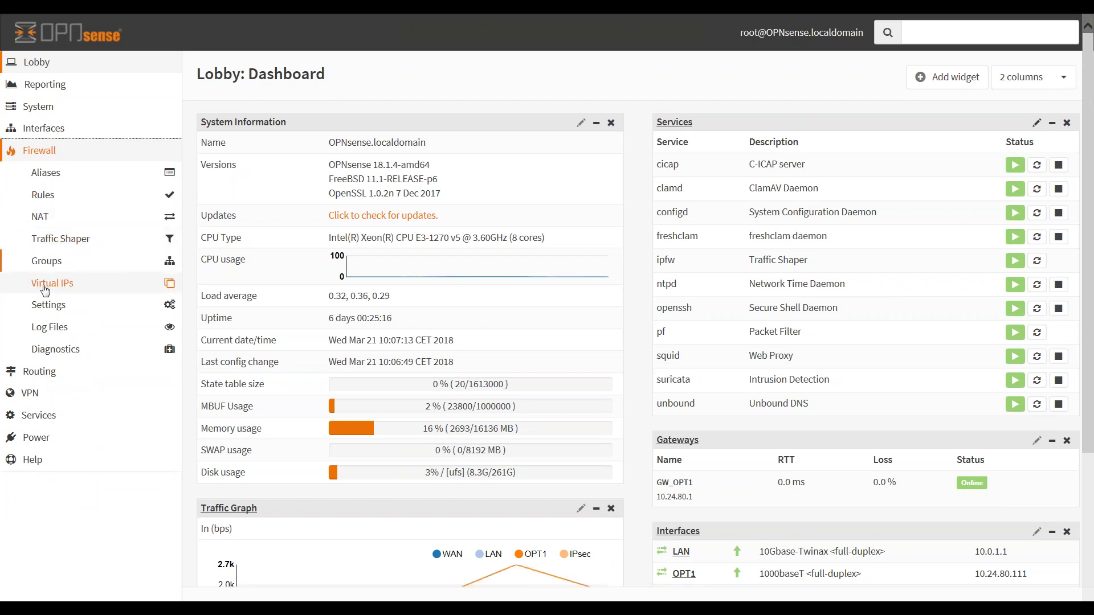
left_click(35, 393)
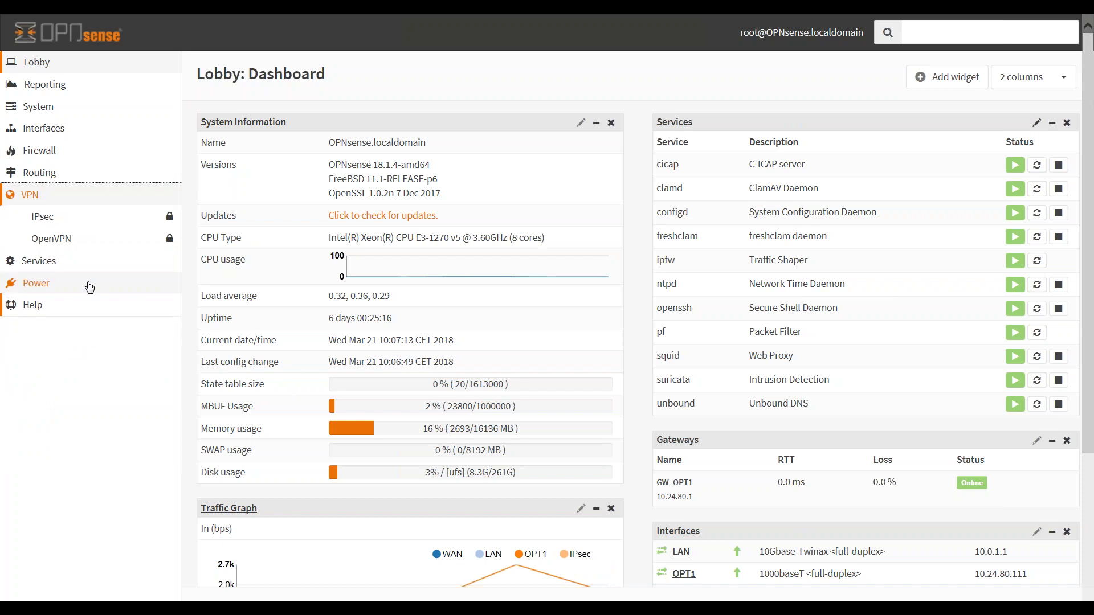
left_click(73, 264)
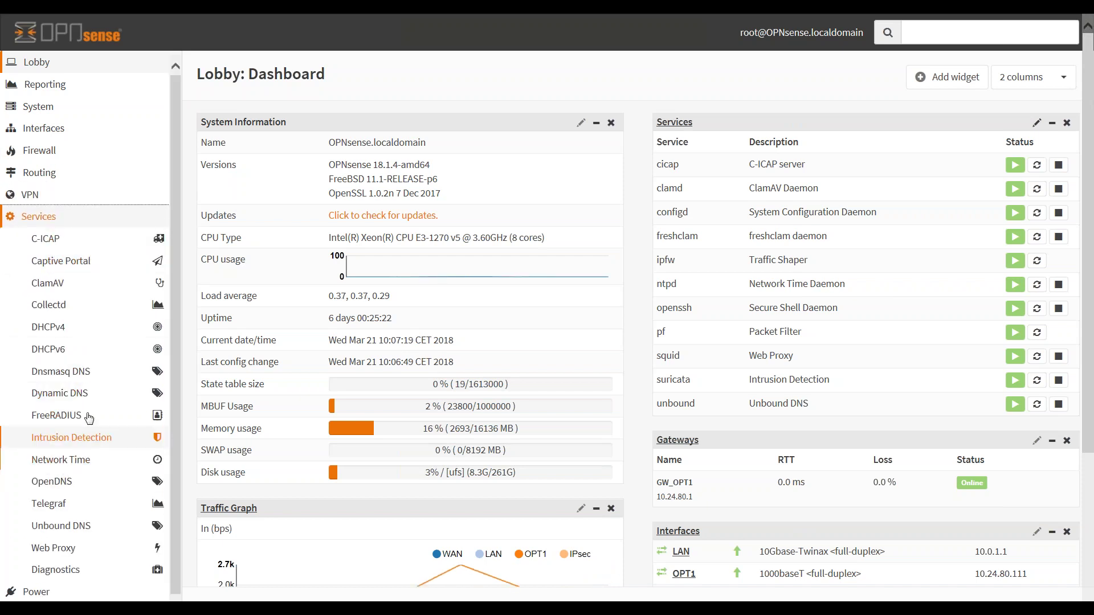
left_click(85, 289)
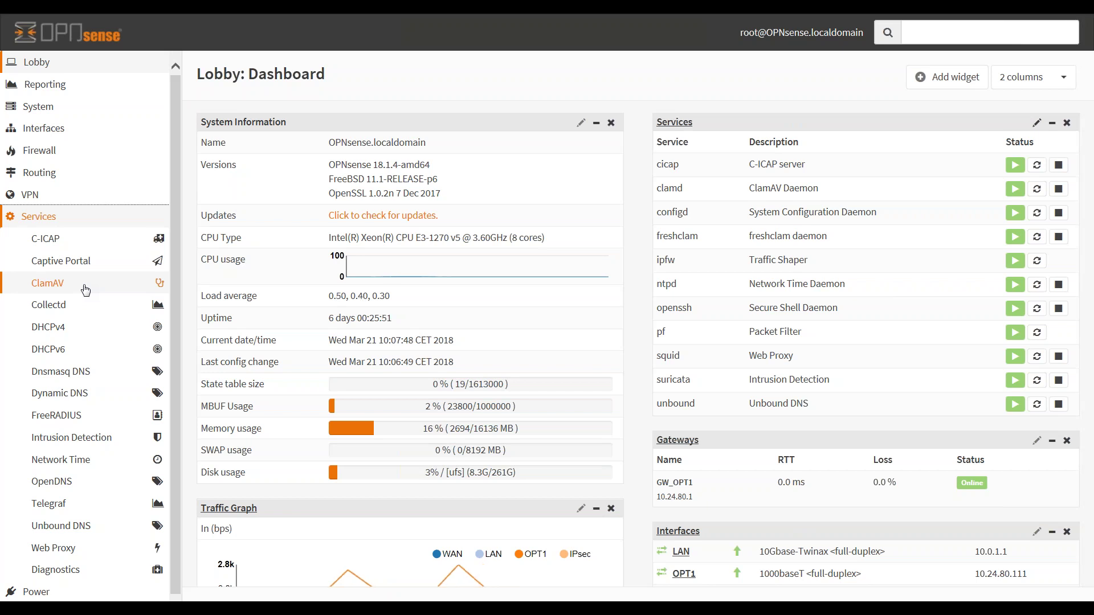
Step: Review the firewall rules defined for Floating, LAN and WAN
left_click(35, 152)
left_click(43, 194)
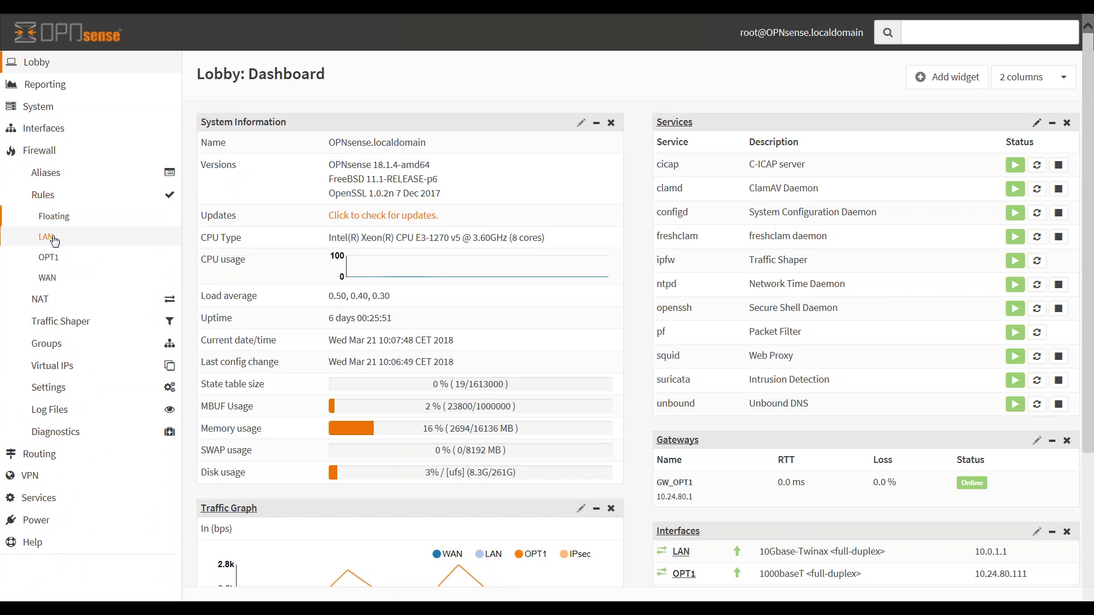
left_click(67, 226)
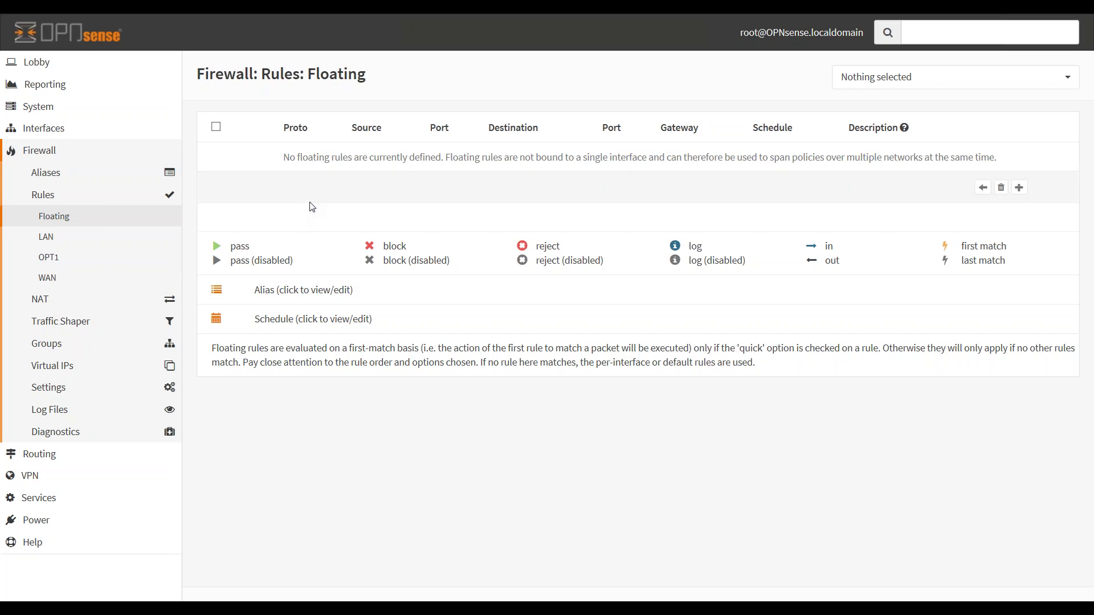
left_click(79, 246)
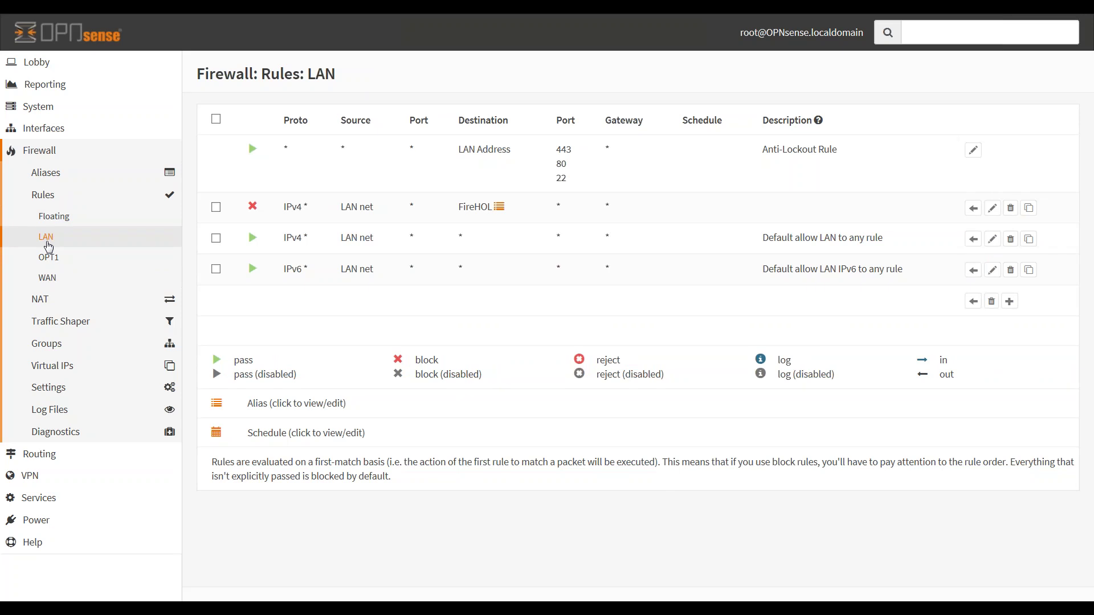
left_click(53, 283)
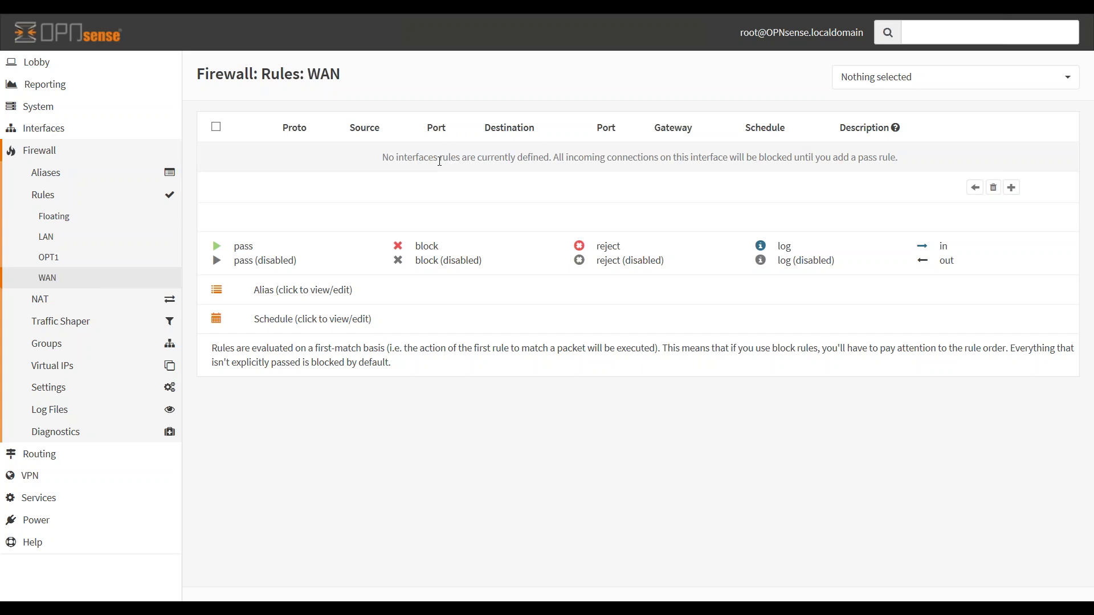
Step: Return to the LAN firewall rules and examine the IPv4 "Default allow LAN to any rule" entry
left_click(48, 242)
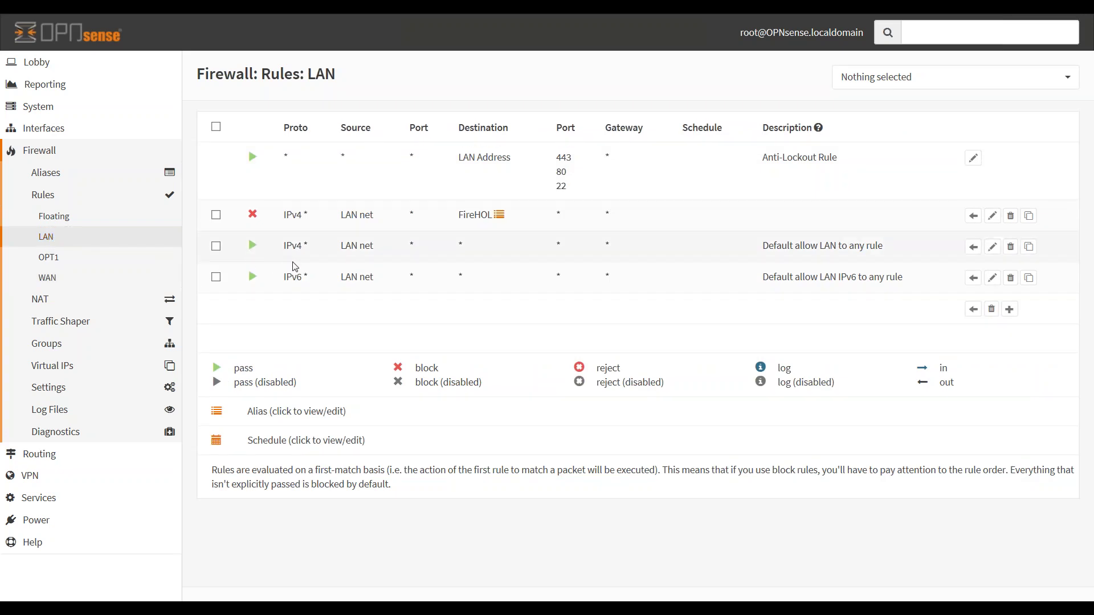
left_click_drag(343, 245, 589, 256)
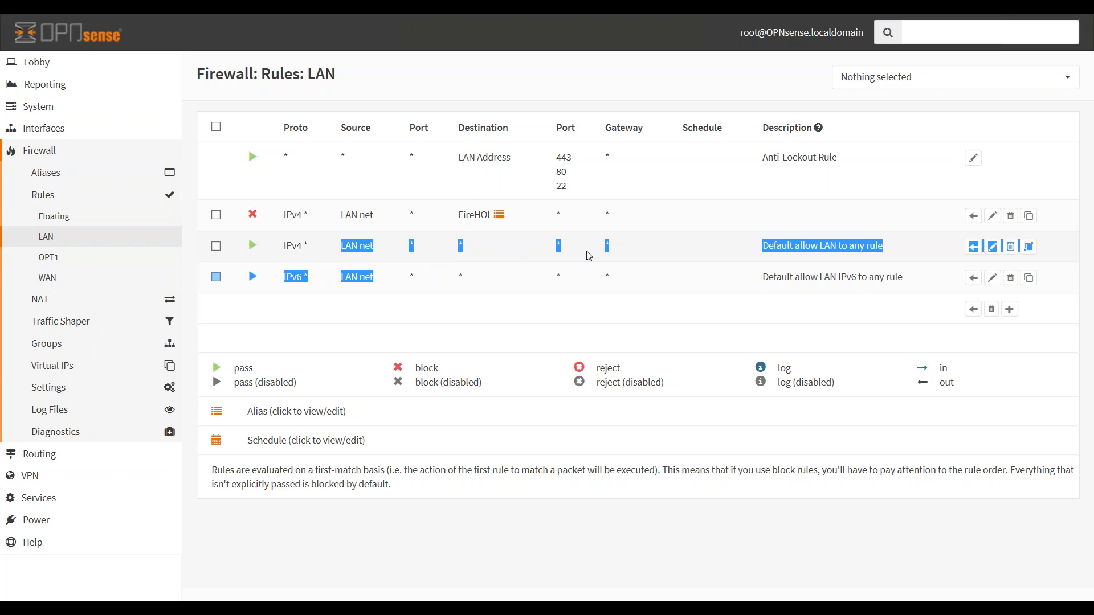
left_click(588, 256)
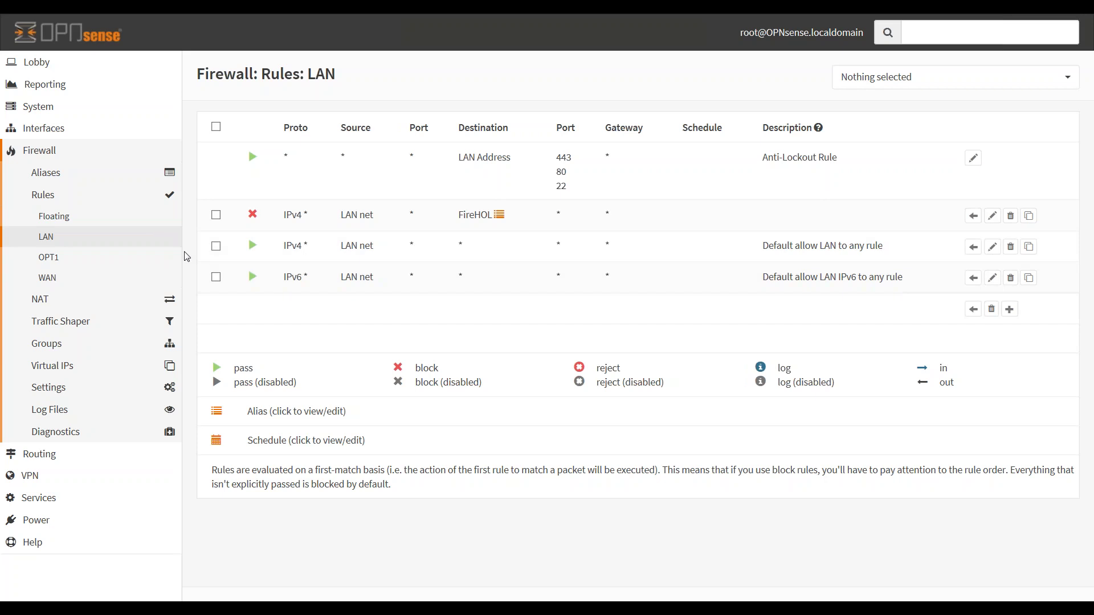
Step: View the firewall aliases, inspect the port entries of the _Ports alias, and cancel its edit form
left_click(53, 175)
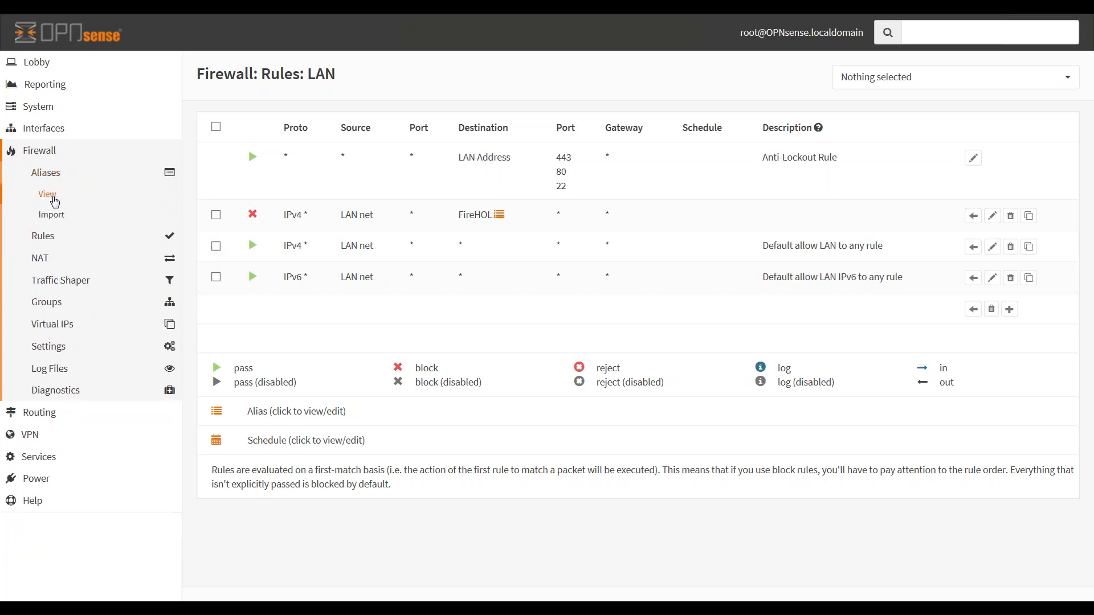
left_click(54, 202)
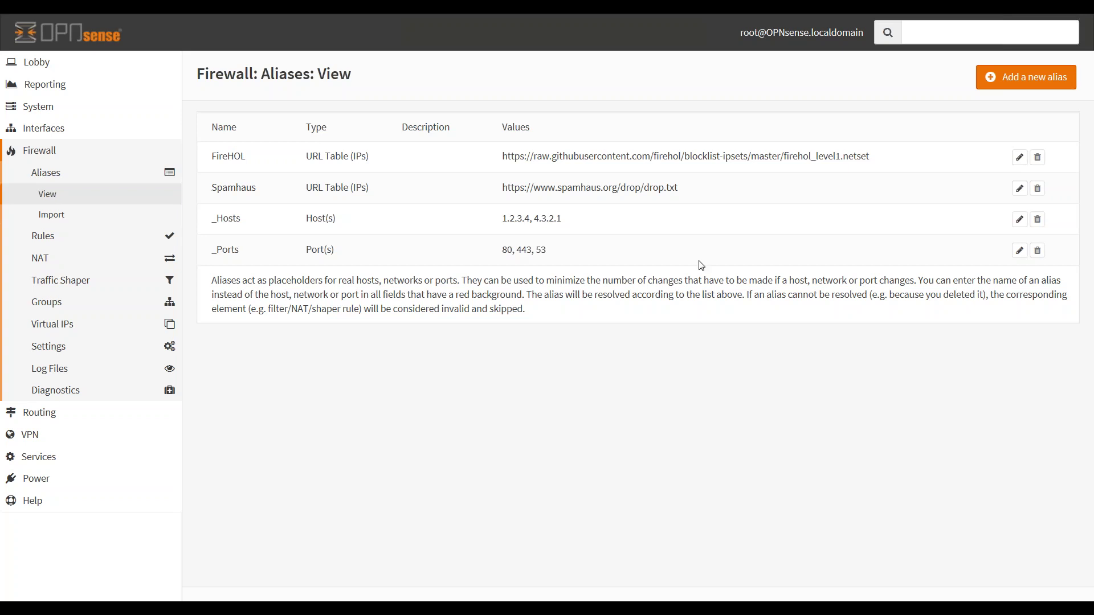
left_click(1018, 258)
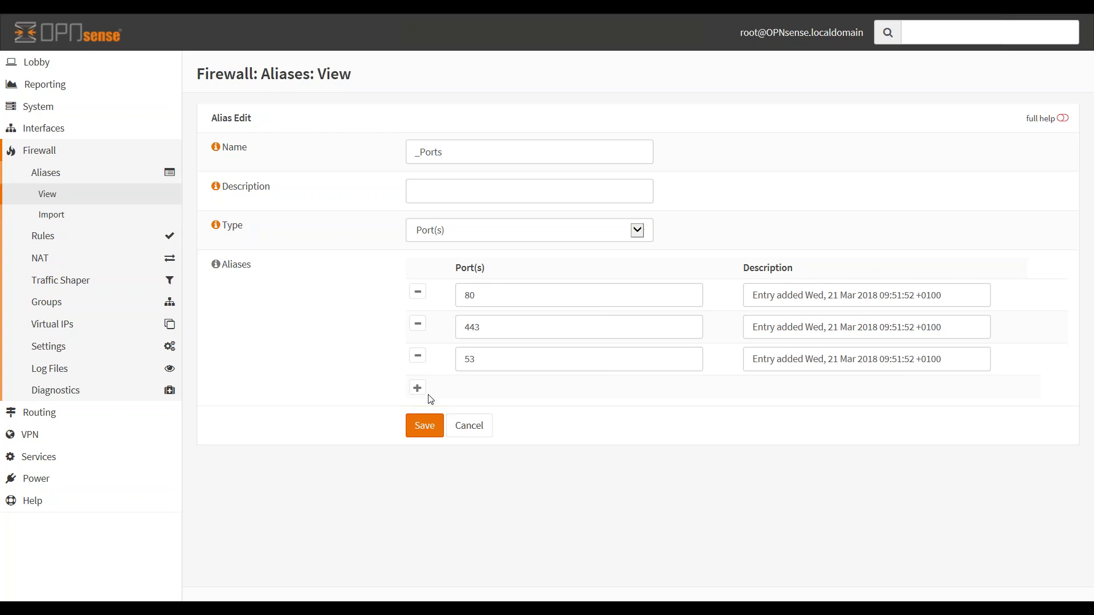
left_click(456, 429)
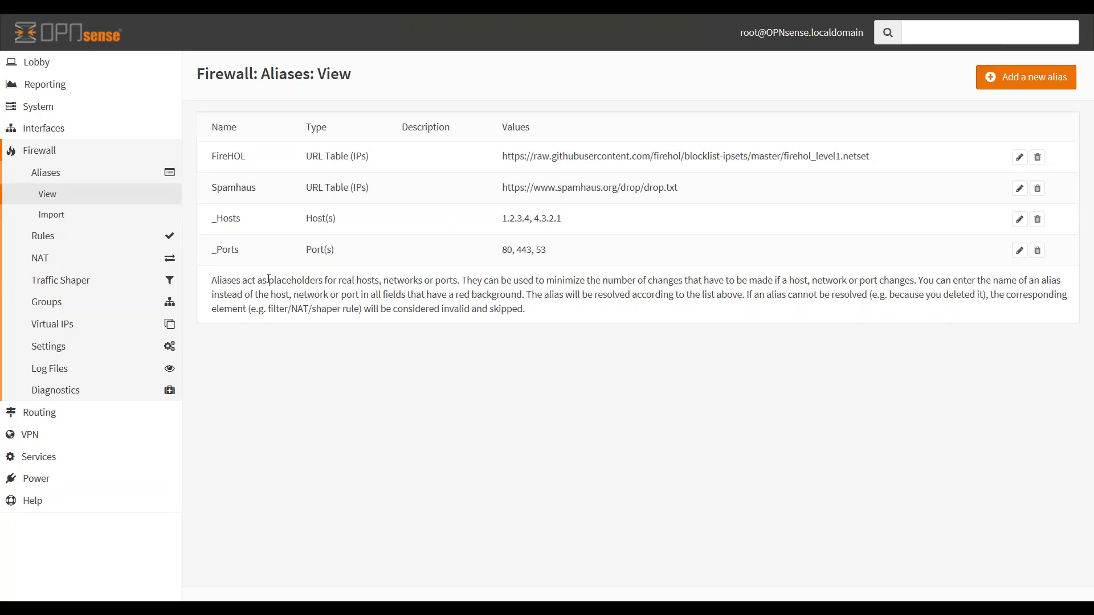
Step: Start a new LAN firewall rule with protocol TCP/UDP and LAN net as the source
left_click(60, 243)
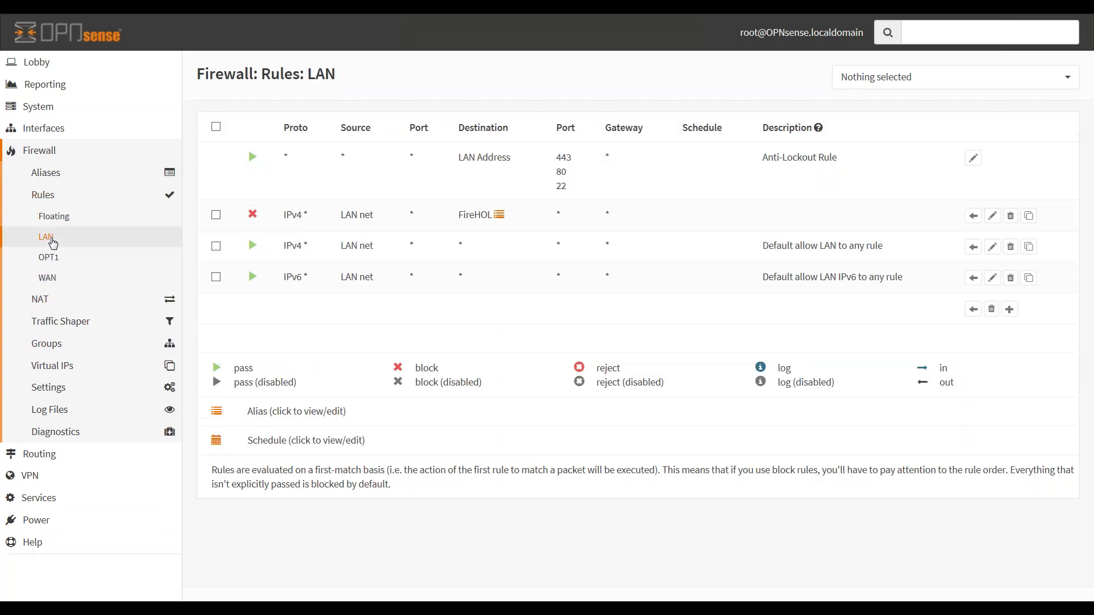
left_click(1009, 311)
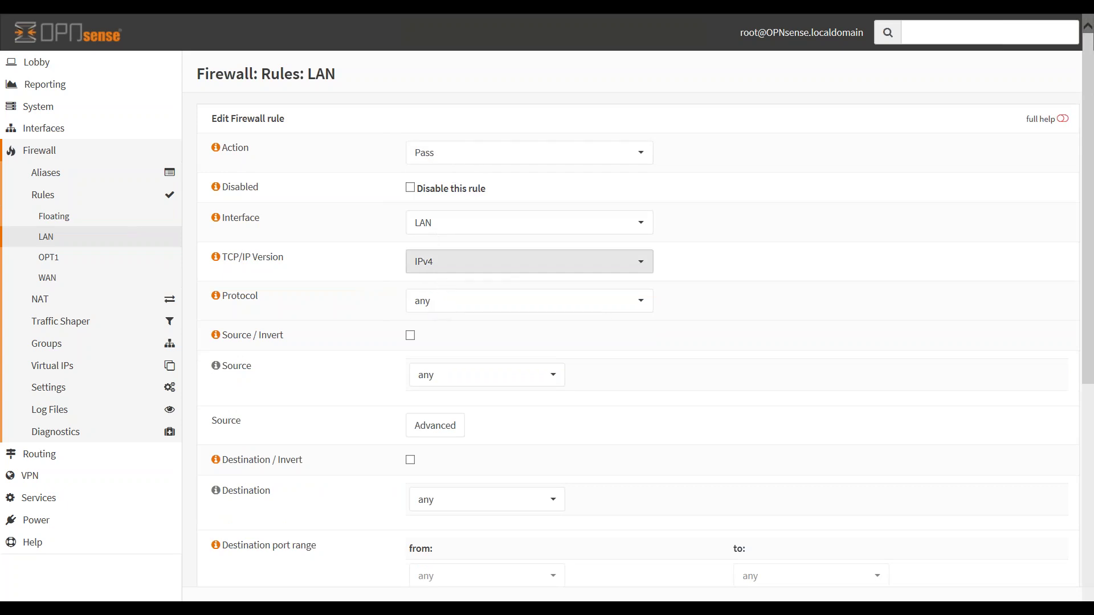
left_click(471, 308)
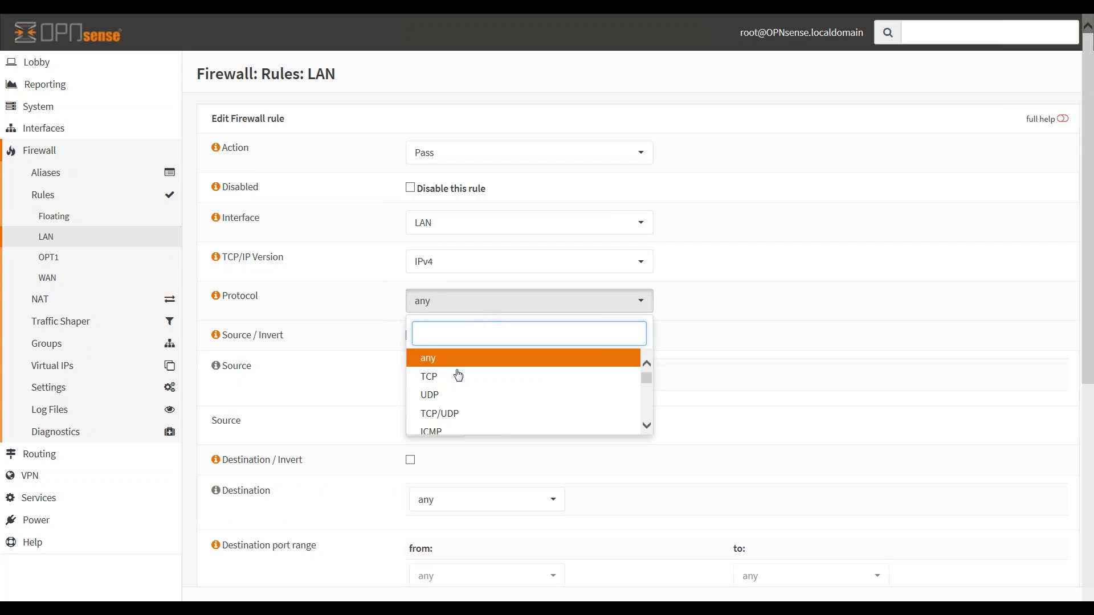
left_click(446, 418)
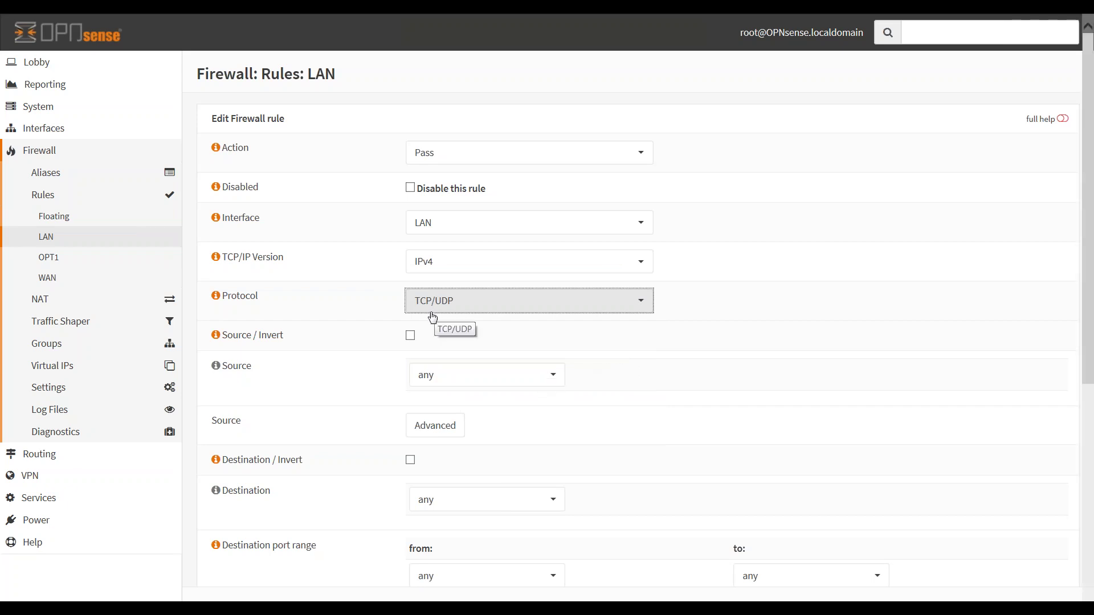
left_click(517, 383)
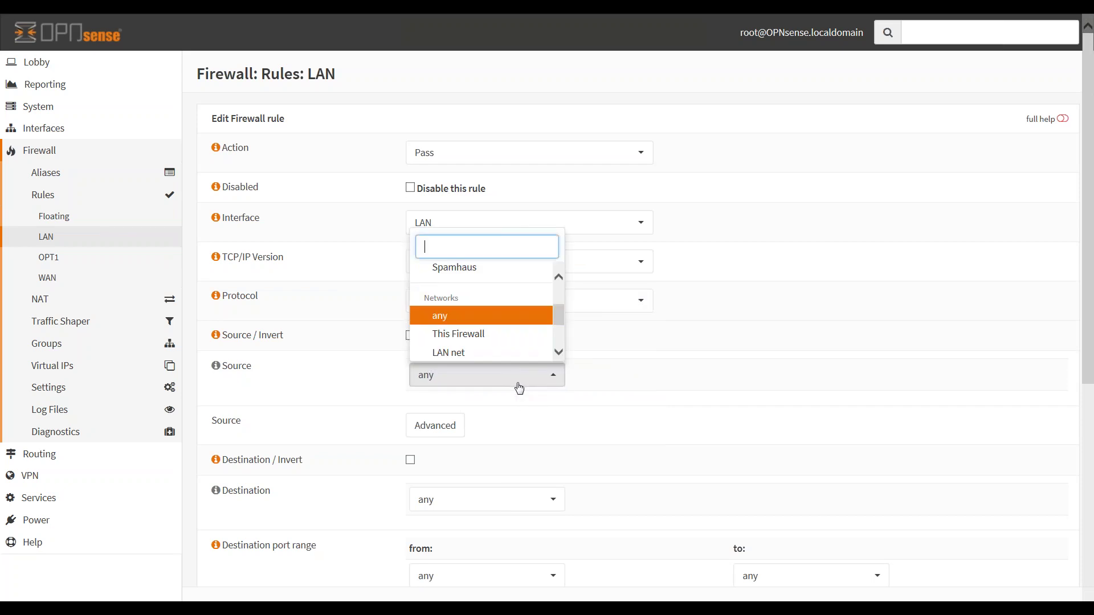
left_click(481, 354)
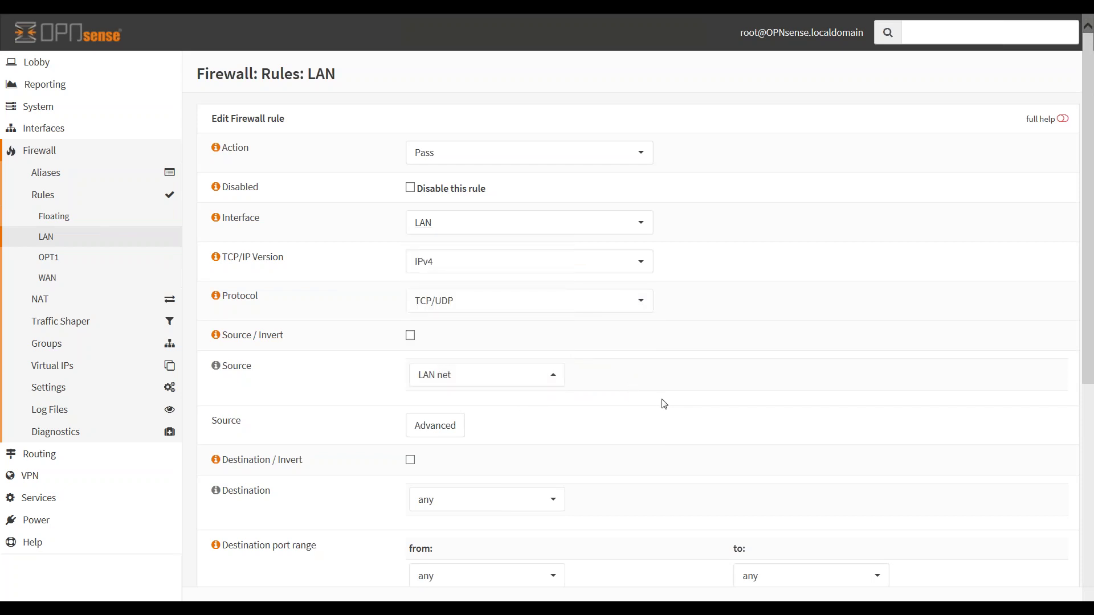
Step: Set the new rule's destination port range to the _Ports alias, then save the rule and apply the changes
scroll(666, 404, "down", 2)
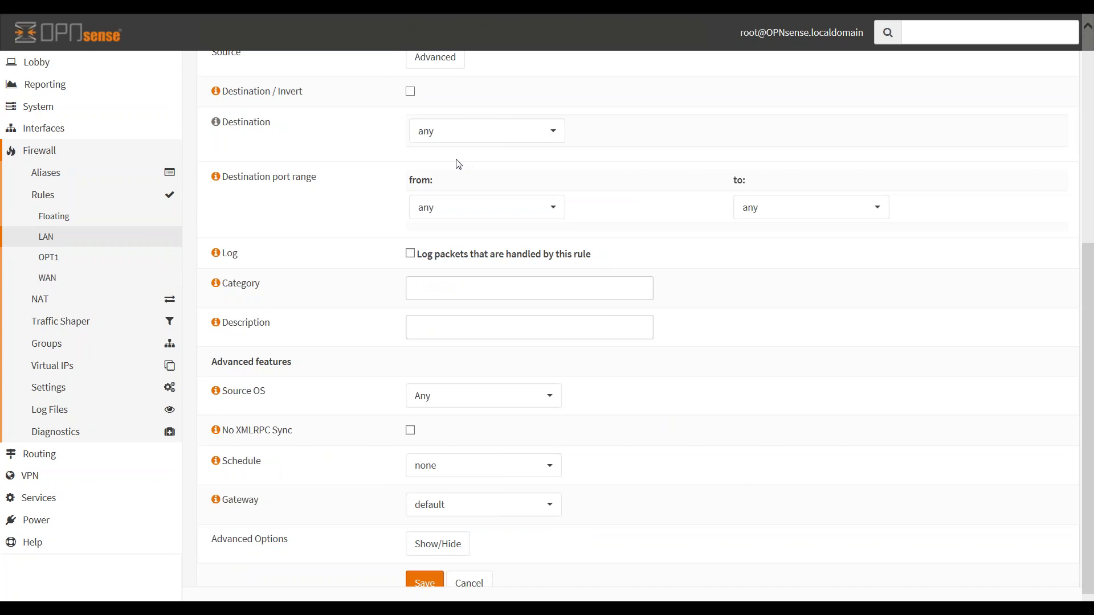
left_click(479, 220)
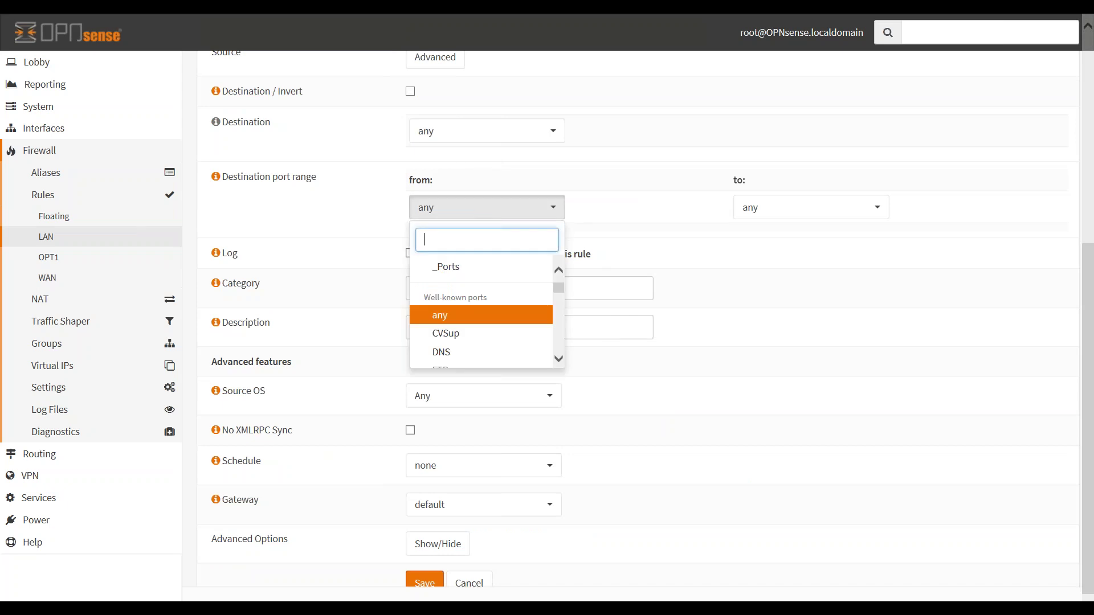
left_click(469, 275)
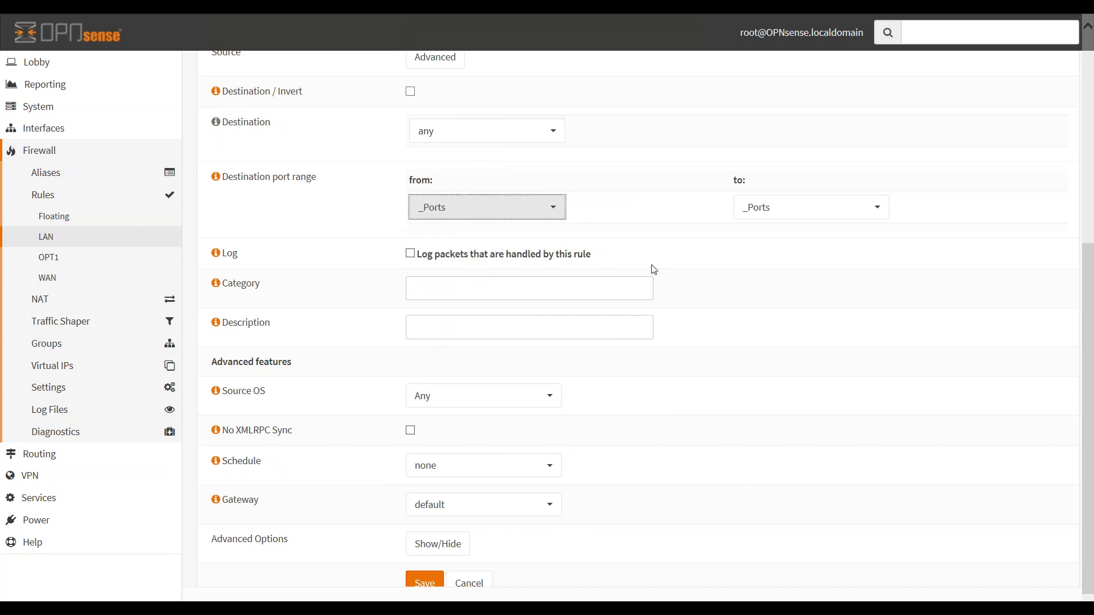
left_click(417, 583)
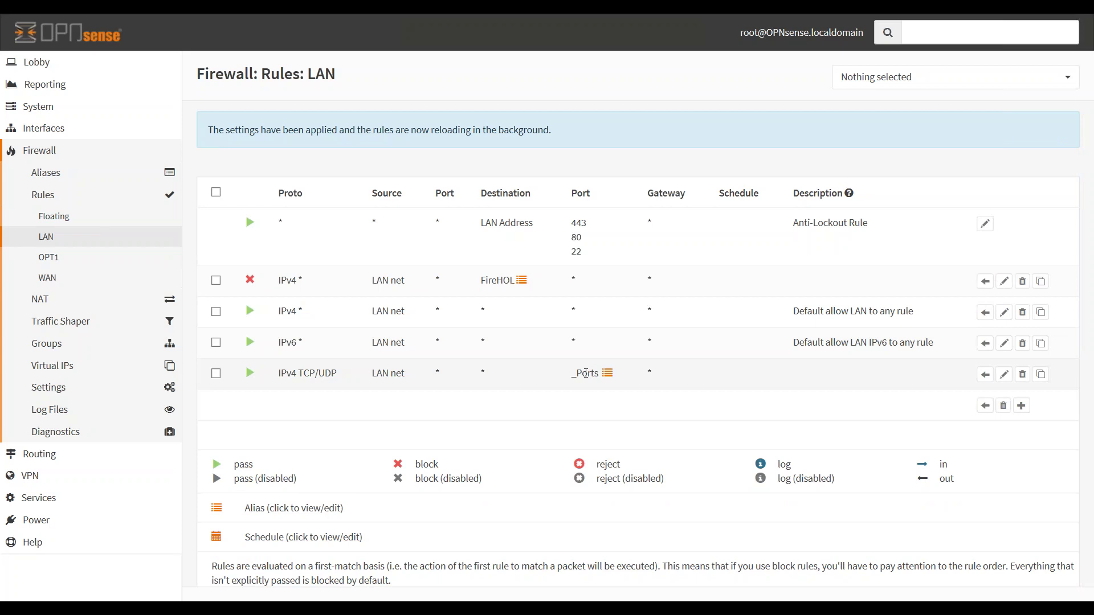
double_click(483, 372)
left_click(503, 381)
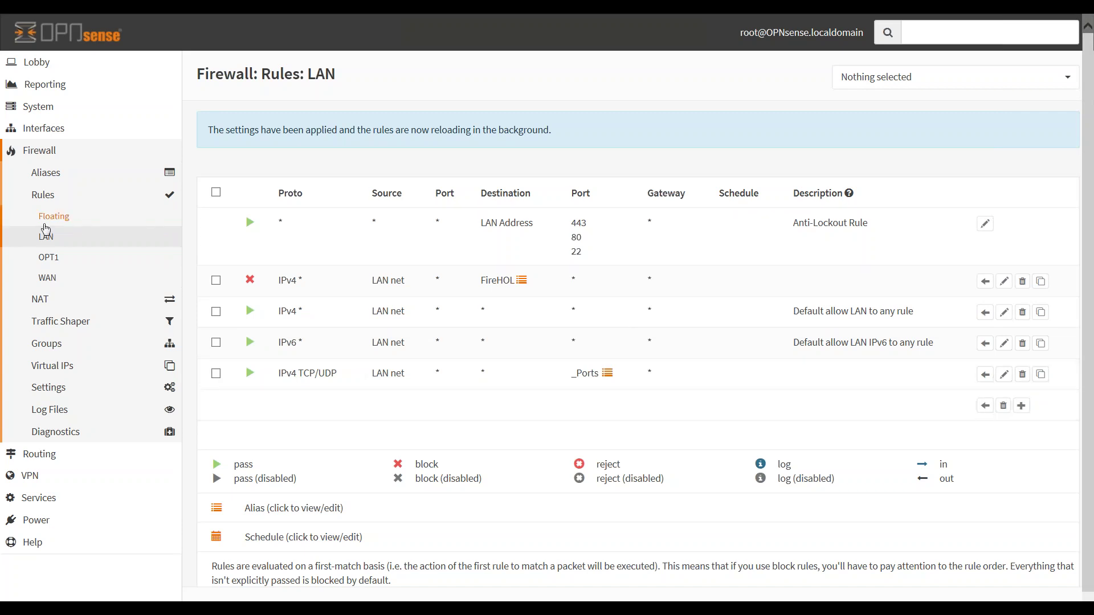
Step: View the firewall aliases and examine the host addresses held by the _Hosts alias
left_click(46, 173)
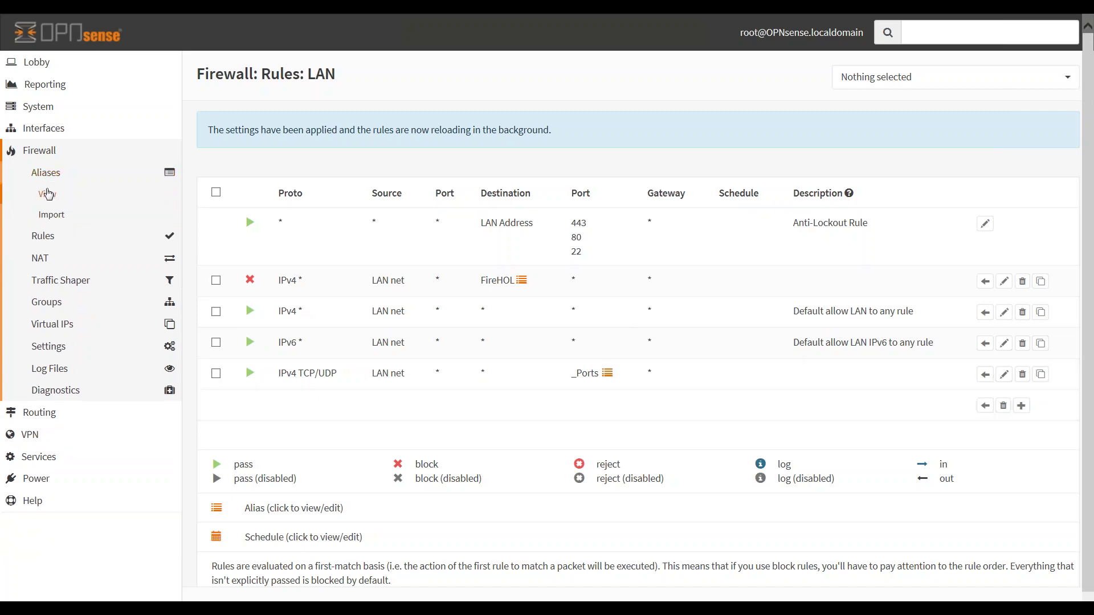
left_click(48, 194)
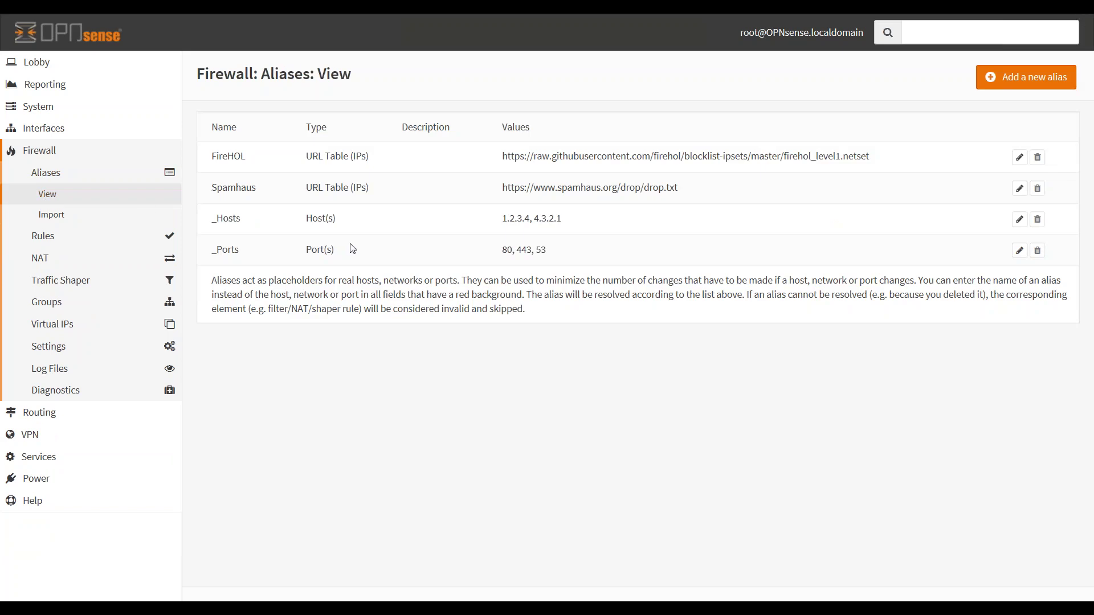
left_click_drag(506, 220, 566, 225)
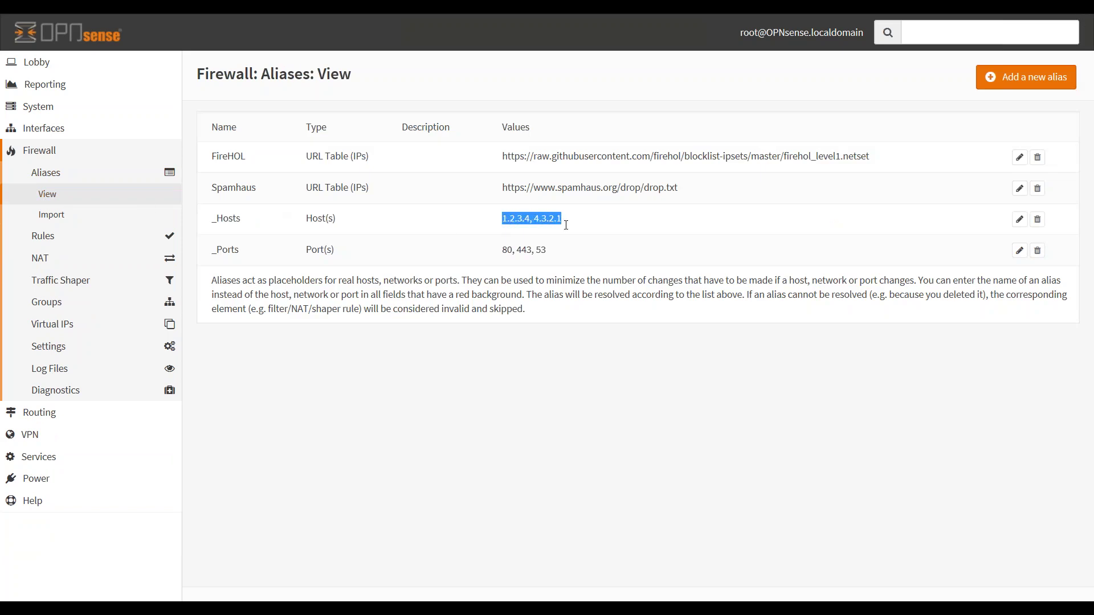
Step: Start another LAN firewall rule with LAN net as the source
left_click(50, 244)
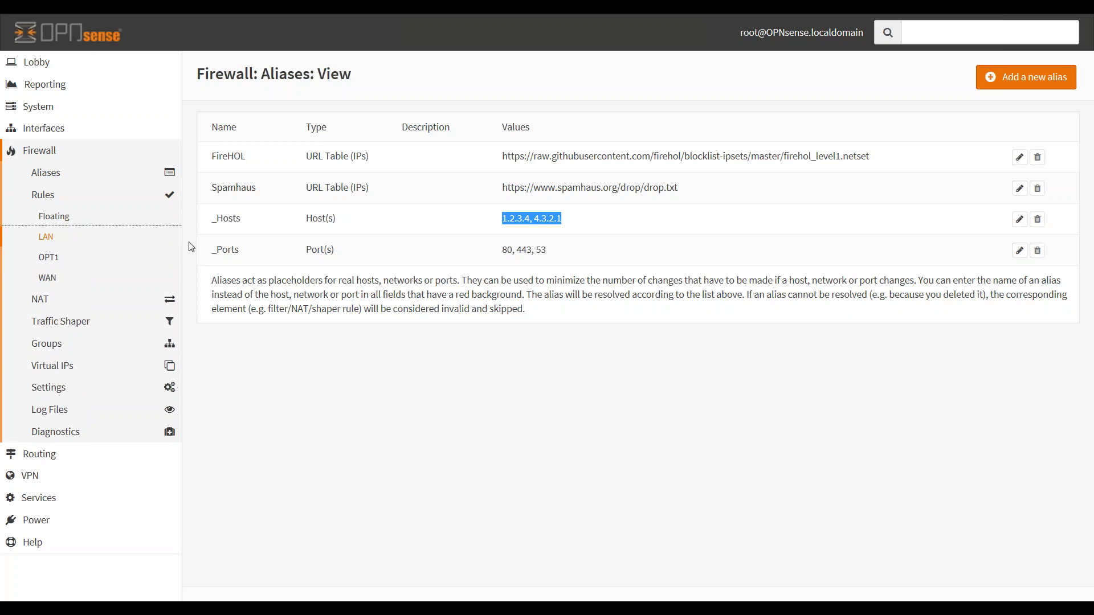
left_click(1022, 341)
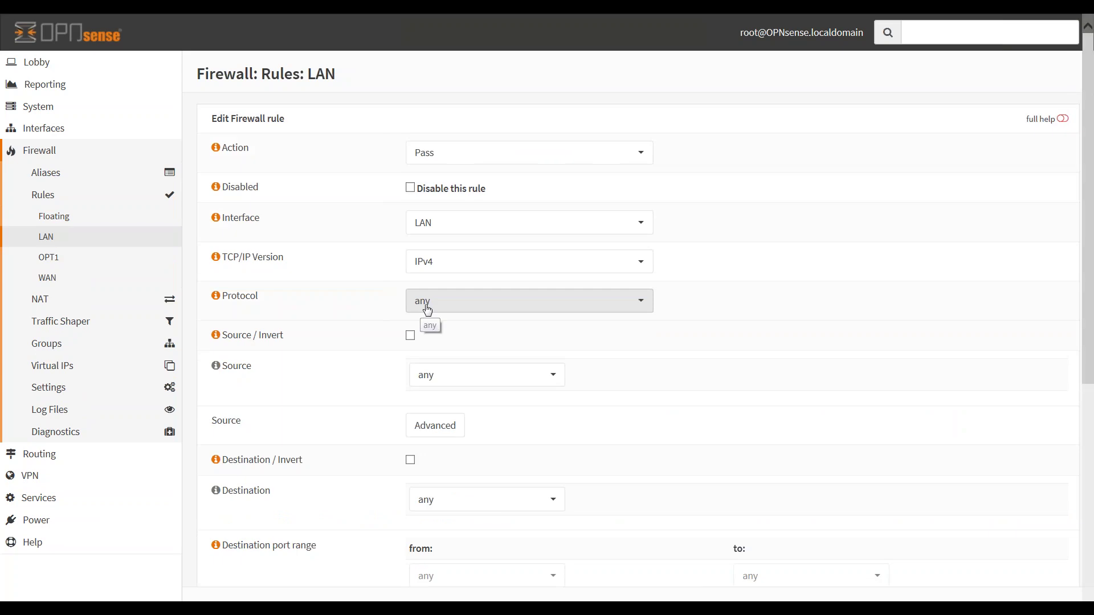
scroll(823, 351, "down", 3)
left_click(503, 193)
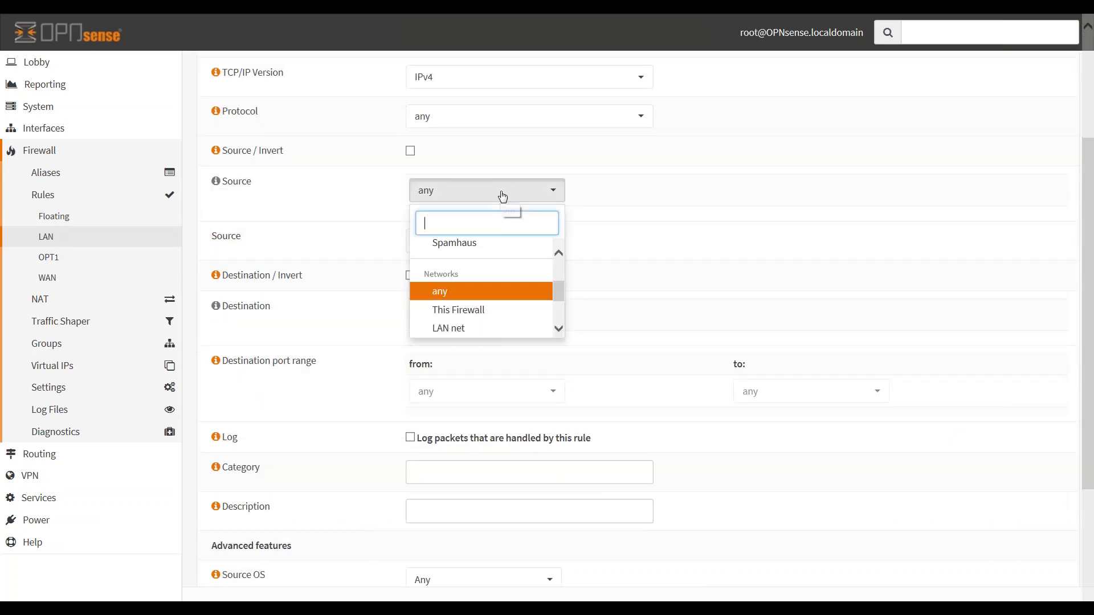
left_click(457, 329)
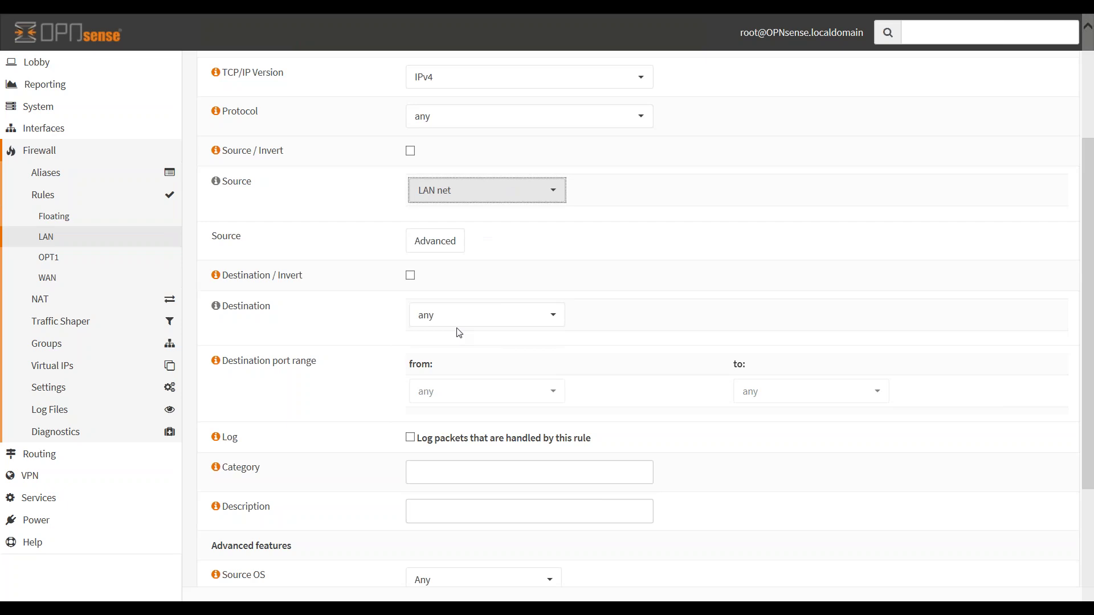
Step: Set the rule's destination to the _Hosts alias, save the rule and apply the changes
left_click(516, 325)
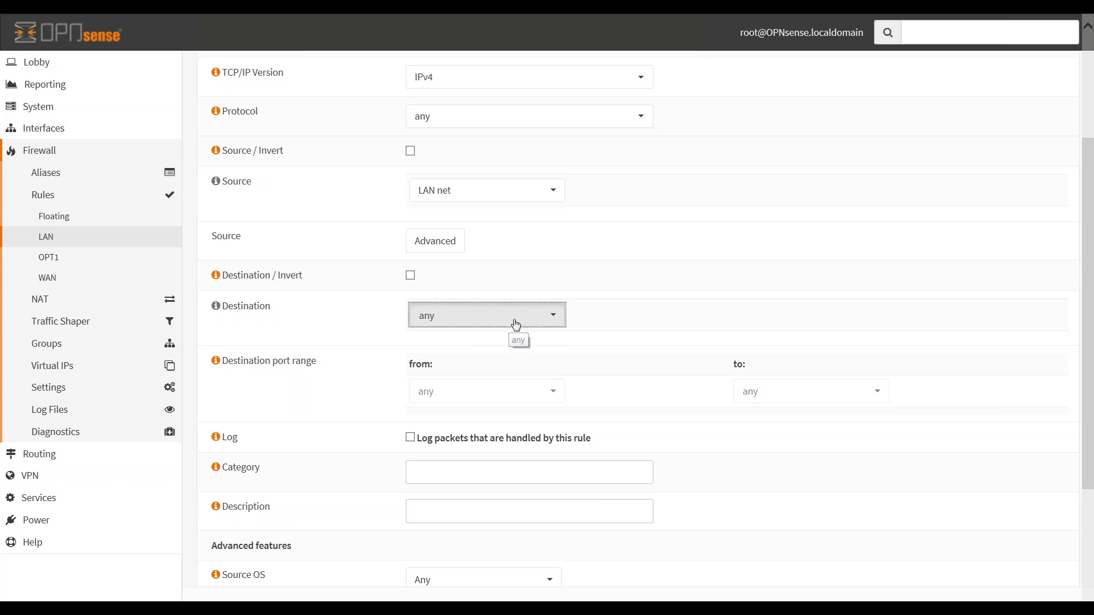
scroll(487, 392, "up", 2)
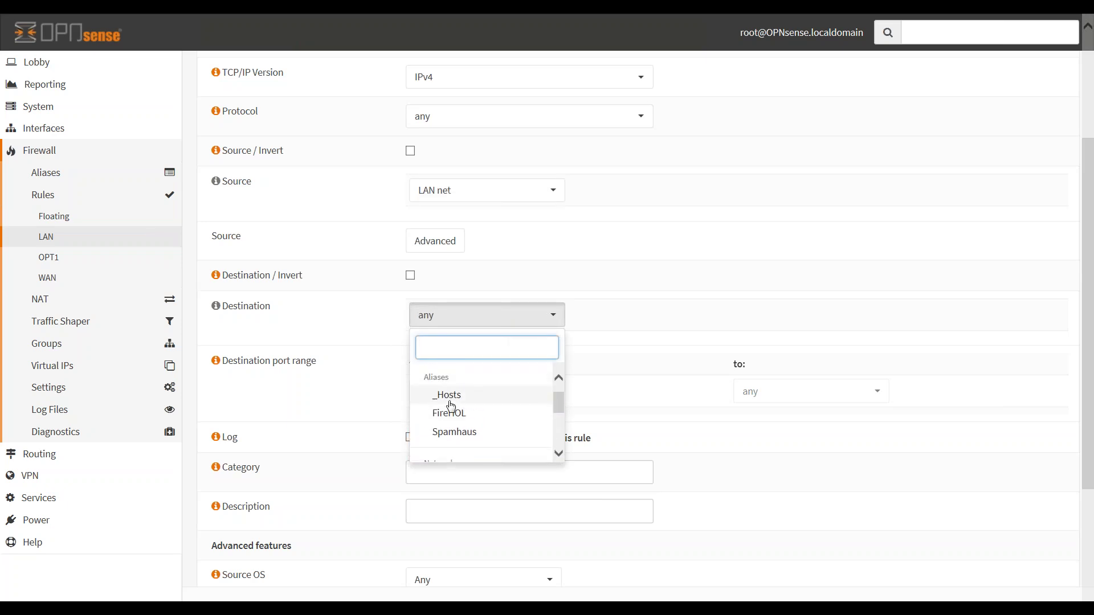
left_click(450, 387)
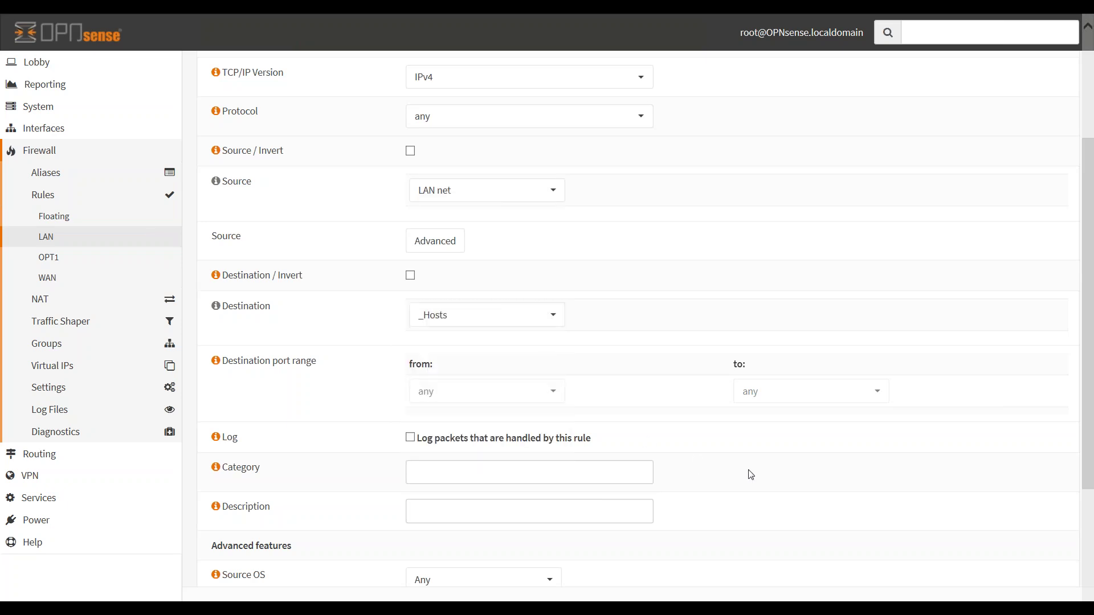
scroll(751, 475, "down", 4)
left_click(423, 563)
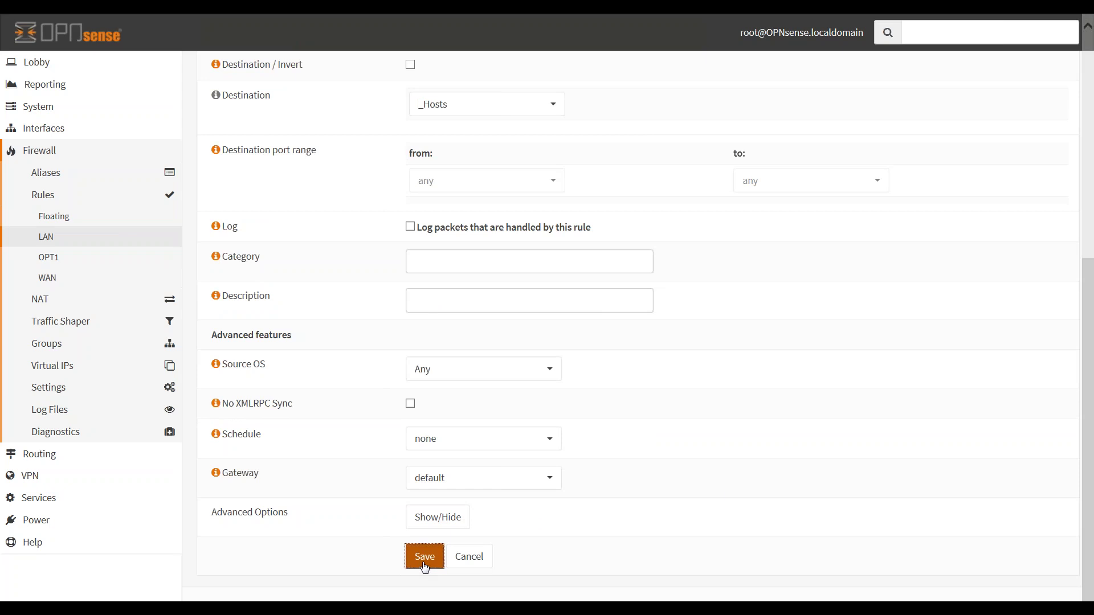
left_click(1008, 157)
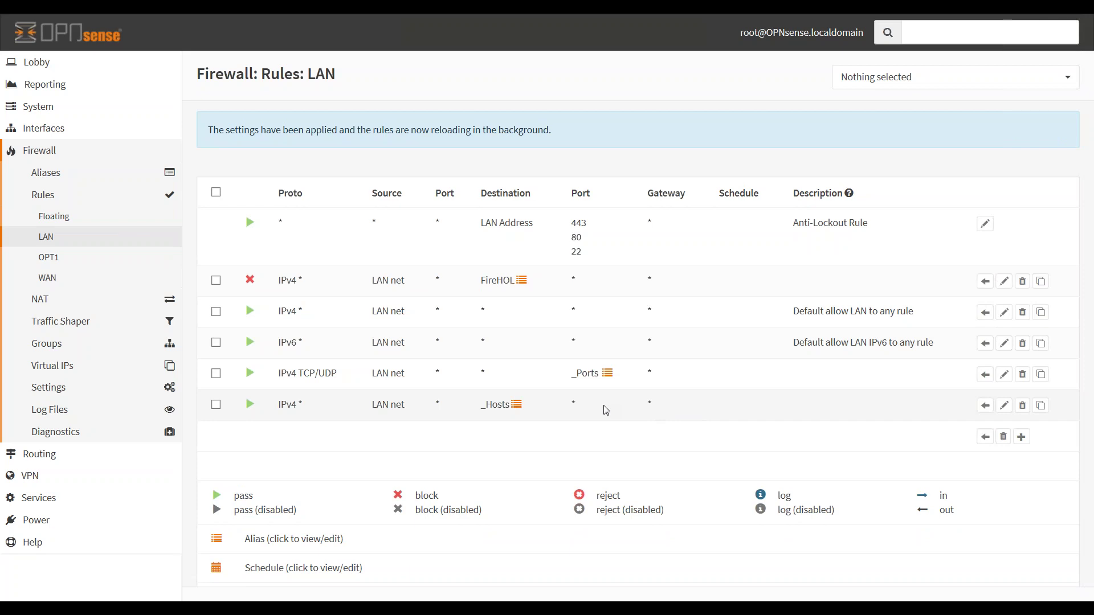
Step: Return to the aliases, inspect the FireHOL alias's type, URL and expiration settings, and cancel its edit form
left_click(65, 176)
left_click(67, 196)
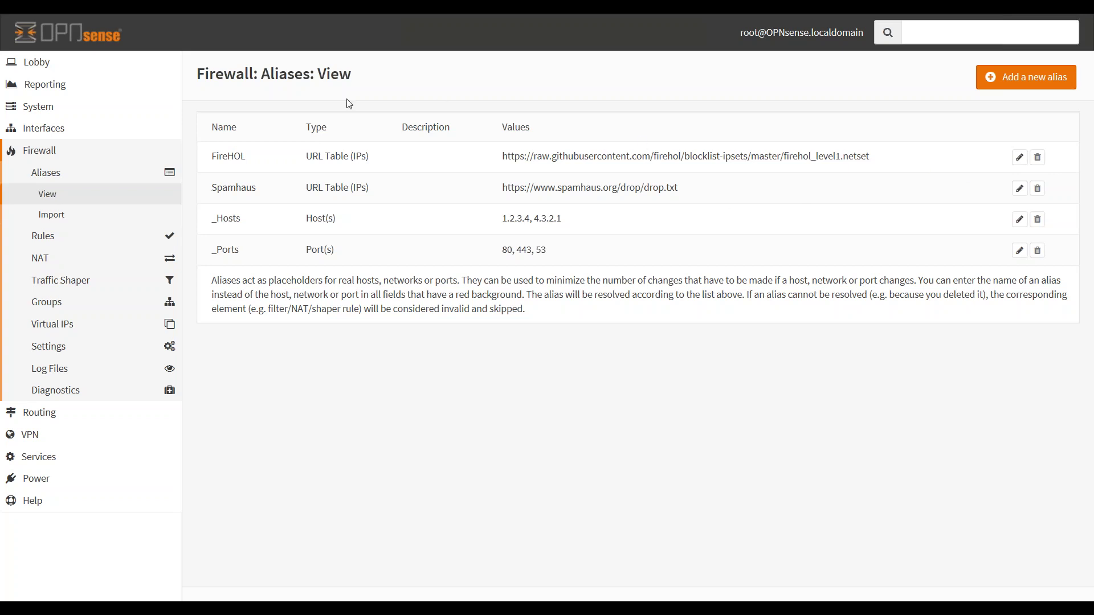
left_click_drag(308, 161, 350, 161)
left_click(1018, 158)
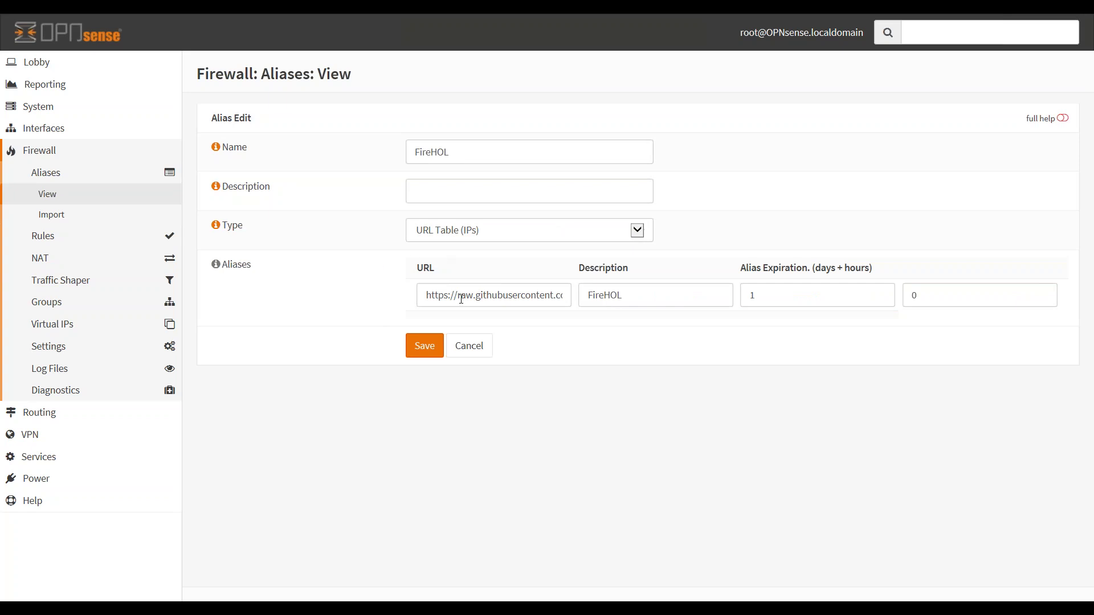
left_click_drag(440, 296, 482, 303)
left_click(480, 302)
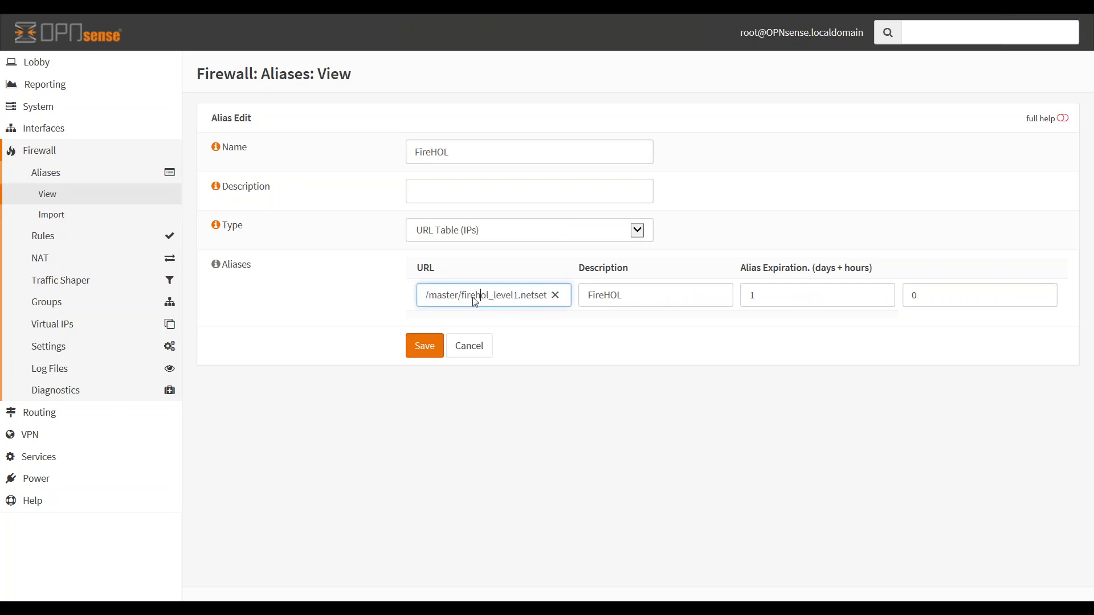
left_click(778, 298)
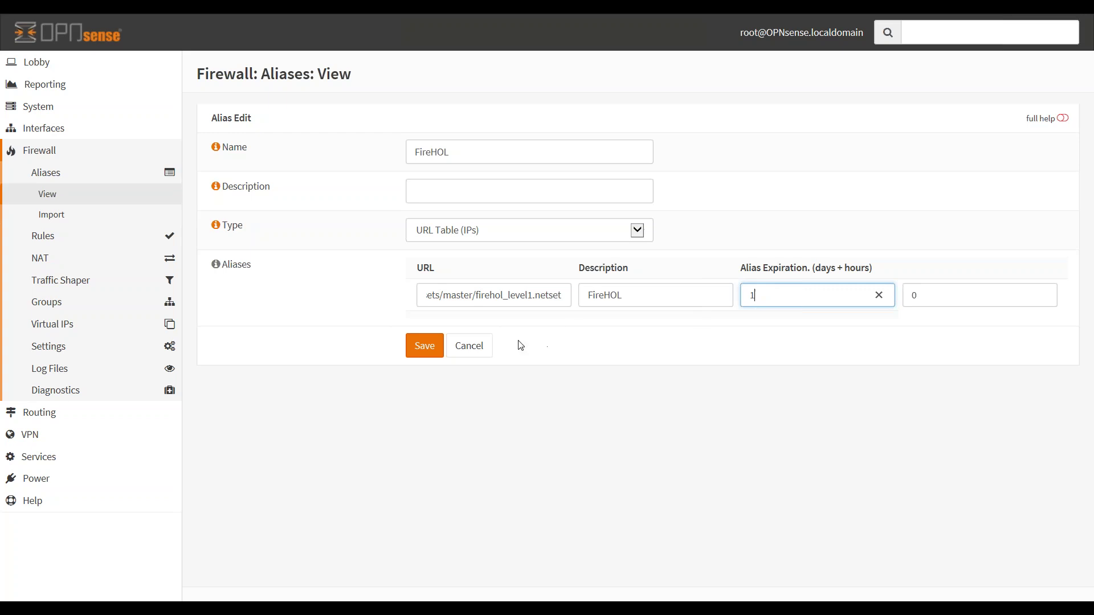
left_click(476, 354)
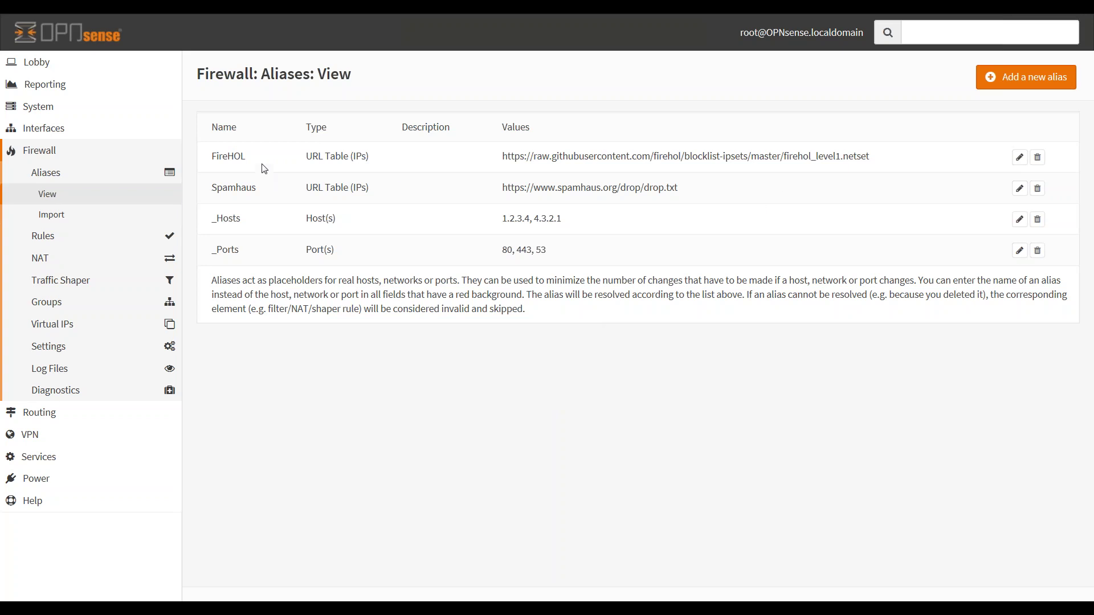
Step: Examine the blocklist URLs of the FireHOL and Spamhaus aliases in the alias list
double_click(244, 156)
left_click_drag(680, 188, 502, 190)
left_click_drag(534, 157, 629, 156)
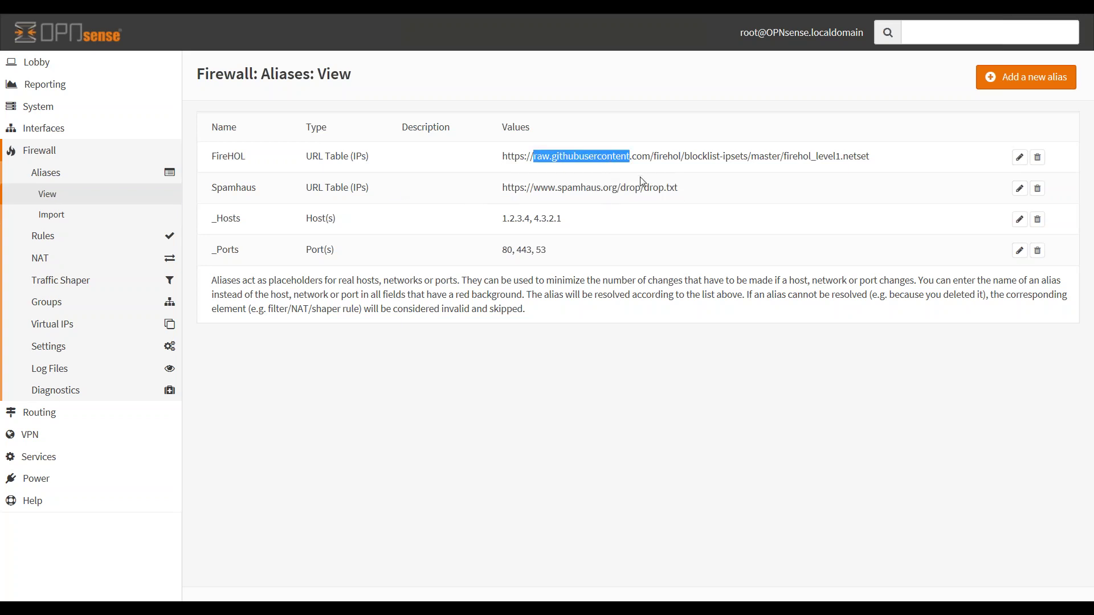
left_click_drag(678, 187, 515, 188)
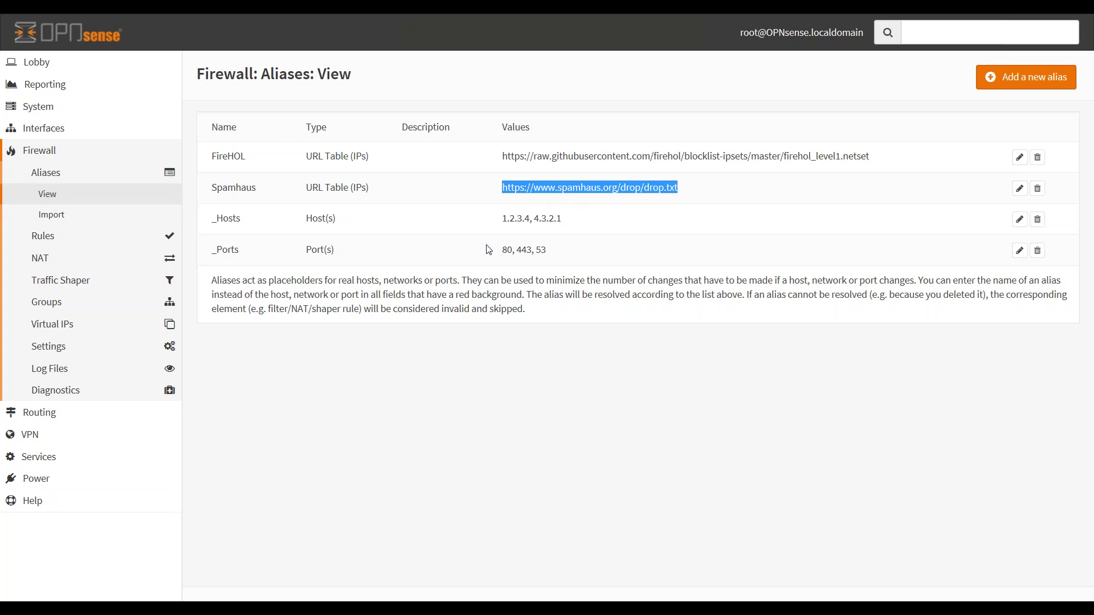
Step: Open the Intrusion Detection administration and review its general settings and downloadable rulesets
left_click(40, 461)
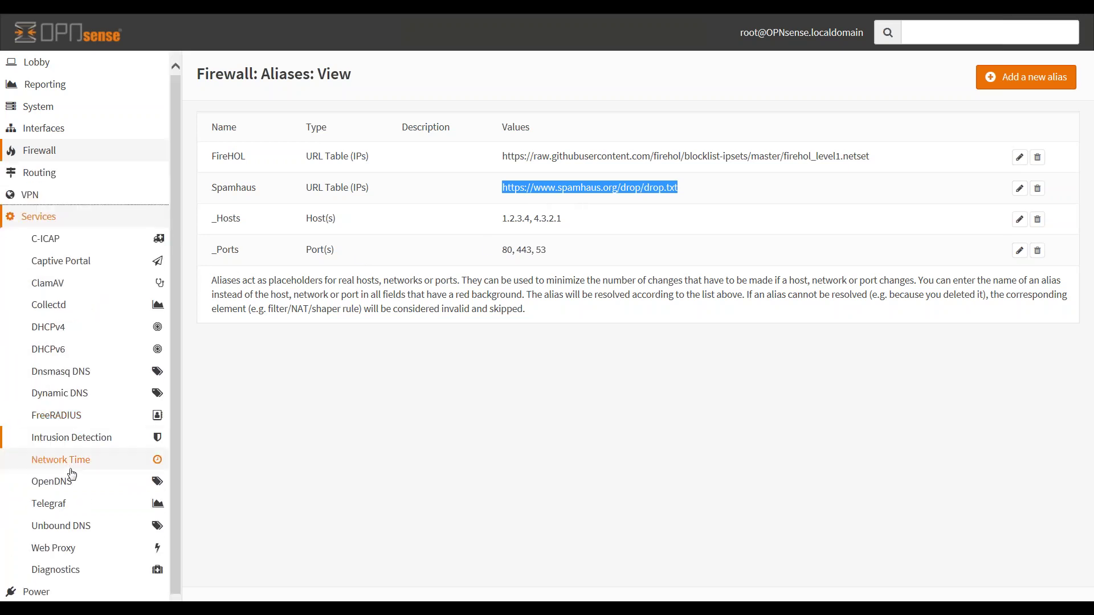
left_click(87, 443)
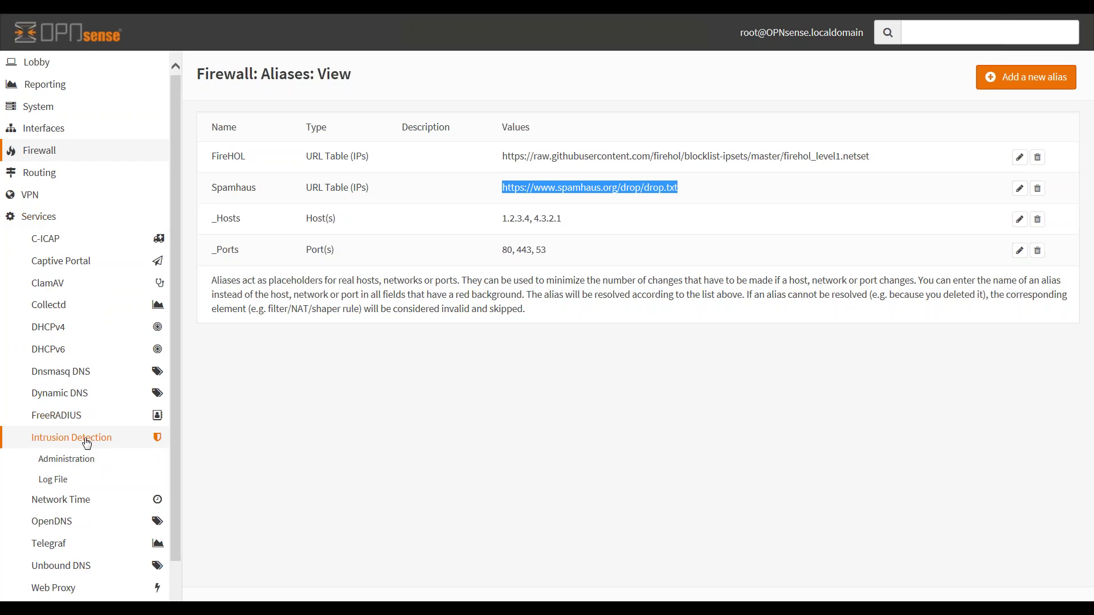
left_click(77, 461)
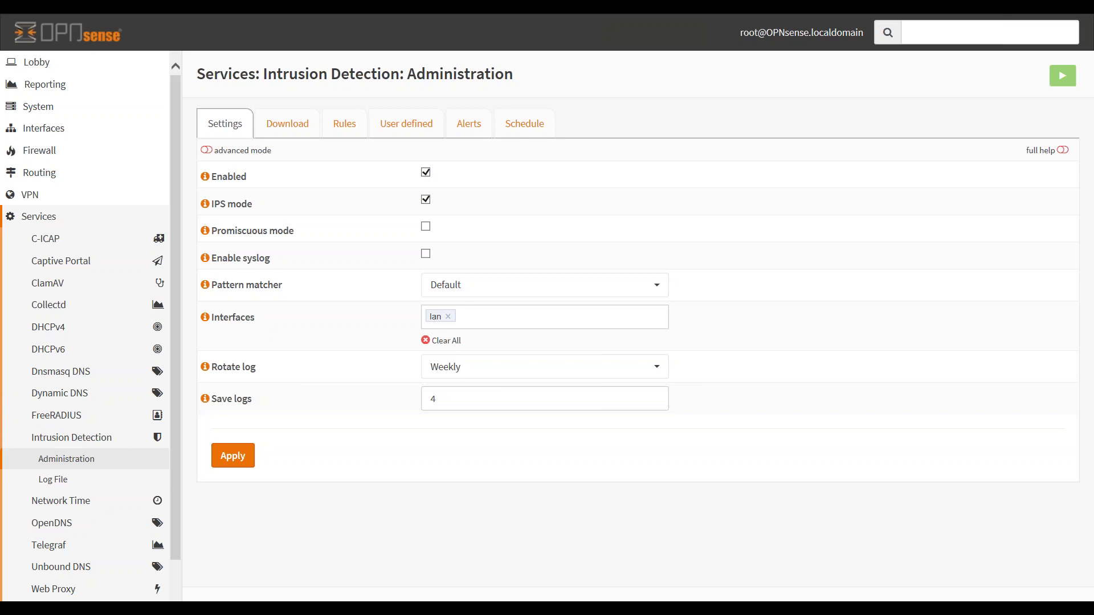
left_click(283, 131)
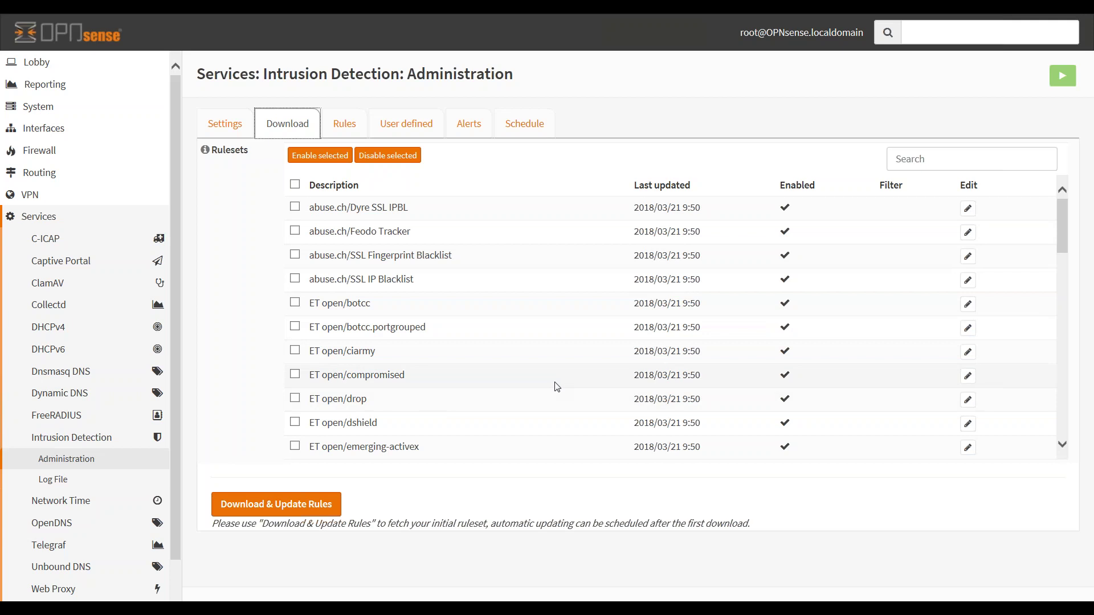
left_click(222, 131)
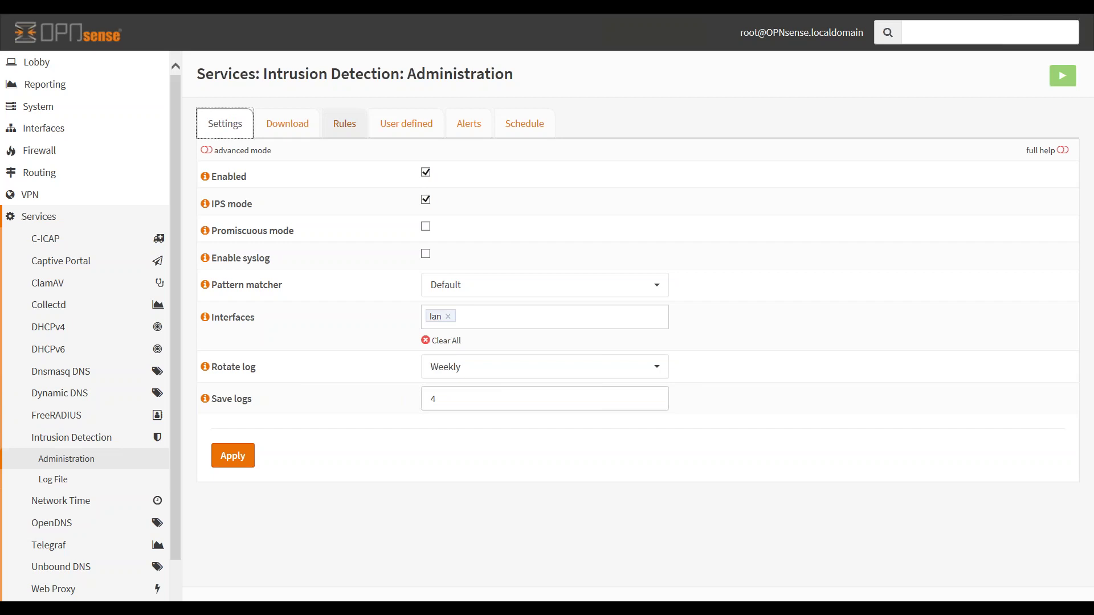
Step: Select all intrusion detection rulesets, download and update their rules, and check their last-updated dates
left_click(290, 131)
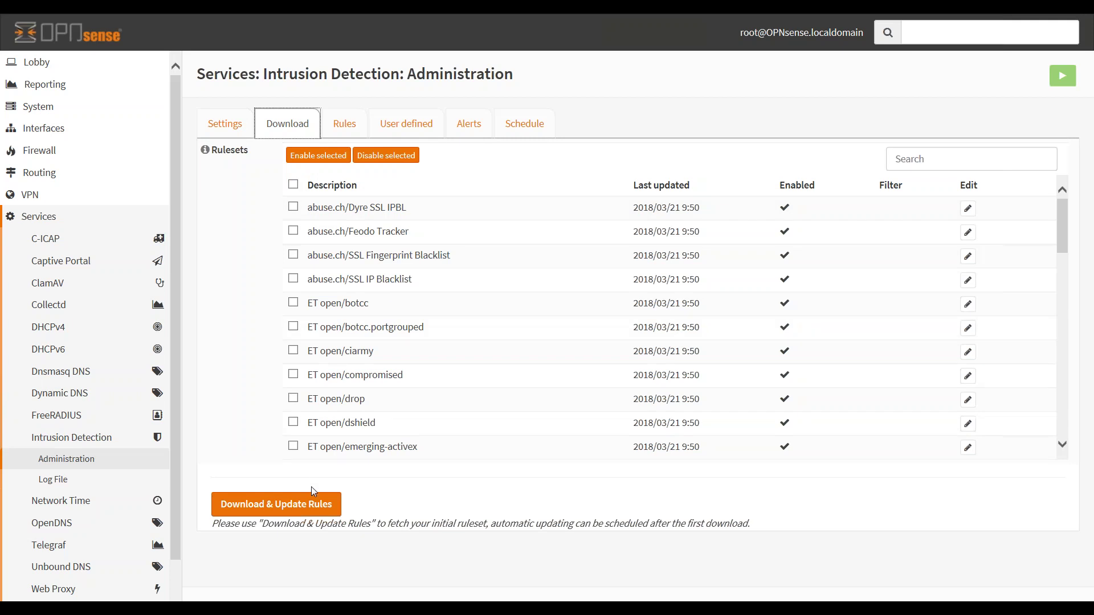
left_click(293, 184)
left_click(261, 495)
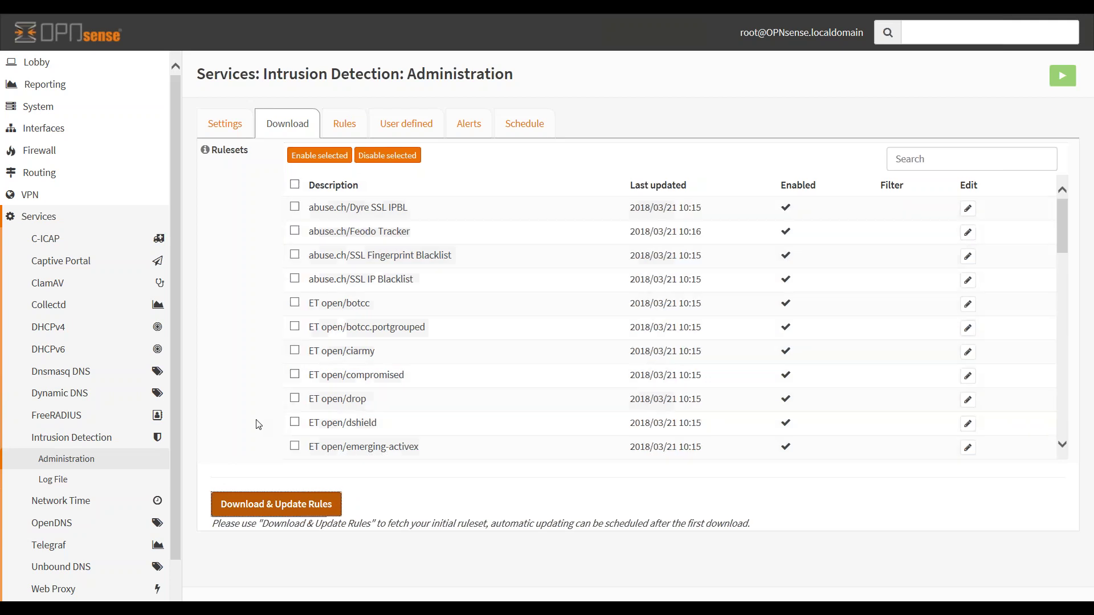
left_click_drag(705, 380, 638, 382)
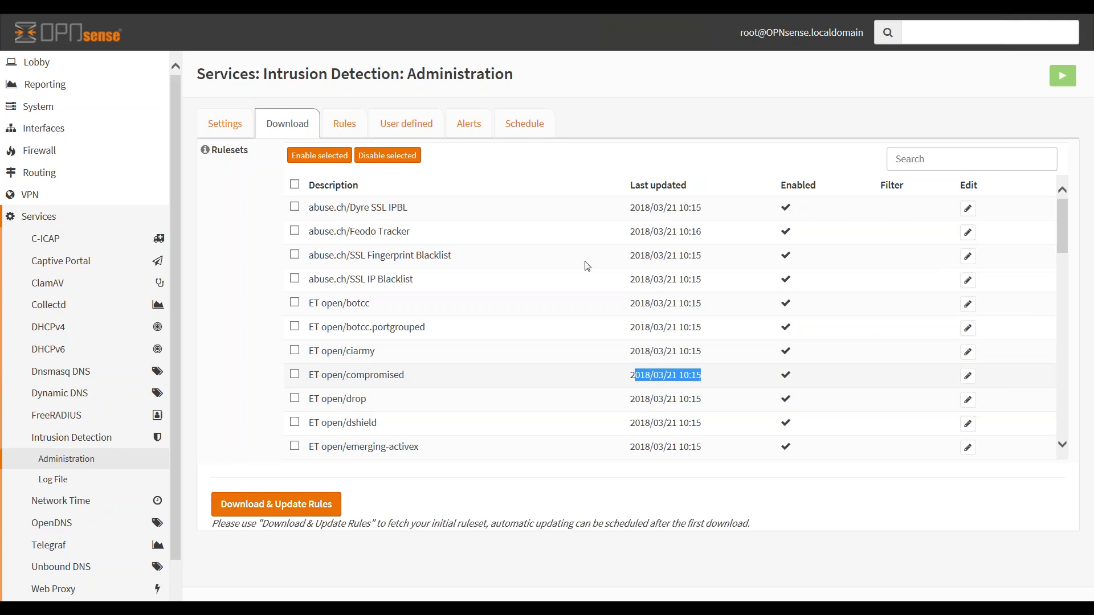
Step: Show 100 intrusion detection rules per page and look through the list of individual rules
left_click(343, 125)
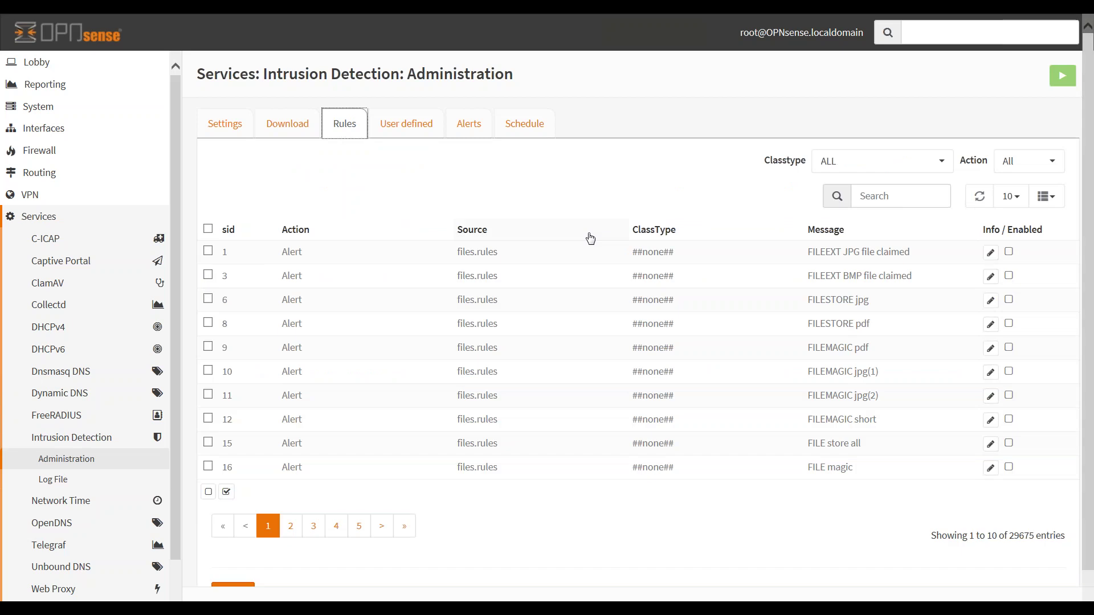
left_click(1022, 206)
left_click(971, 280)
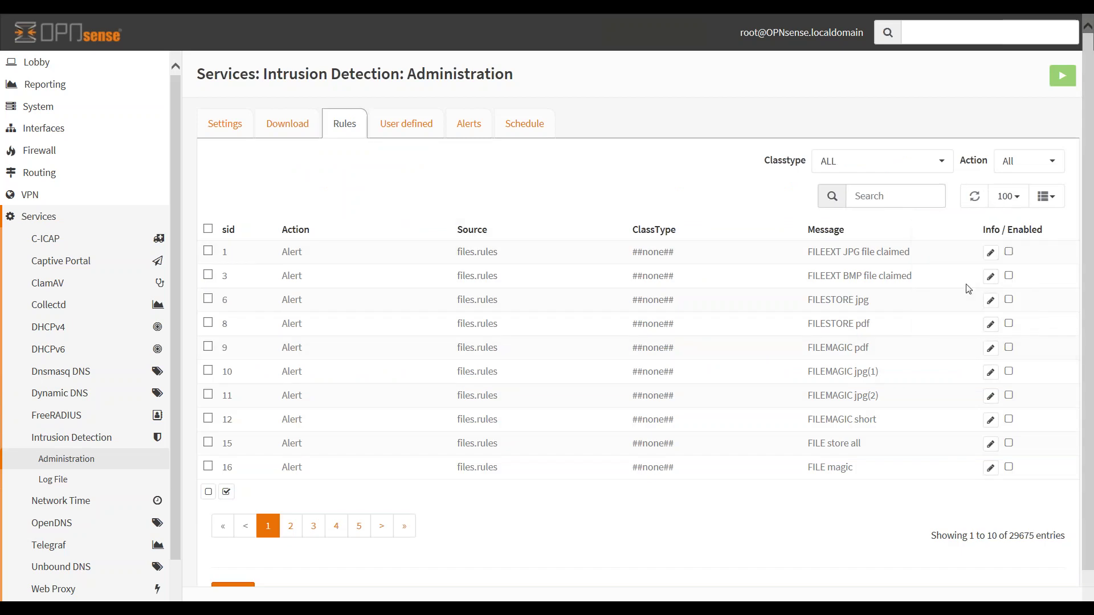
scroll(705, 325, "down", 1)
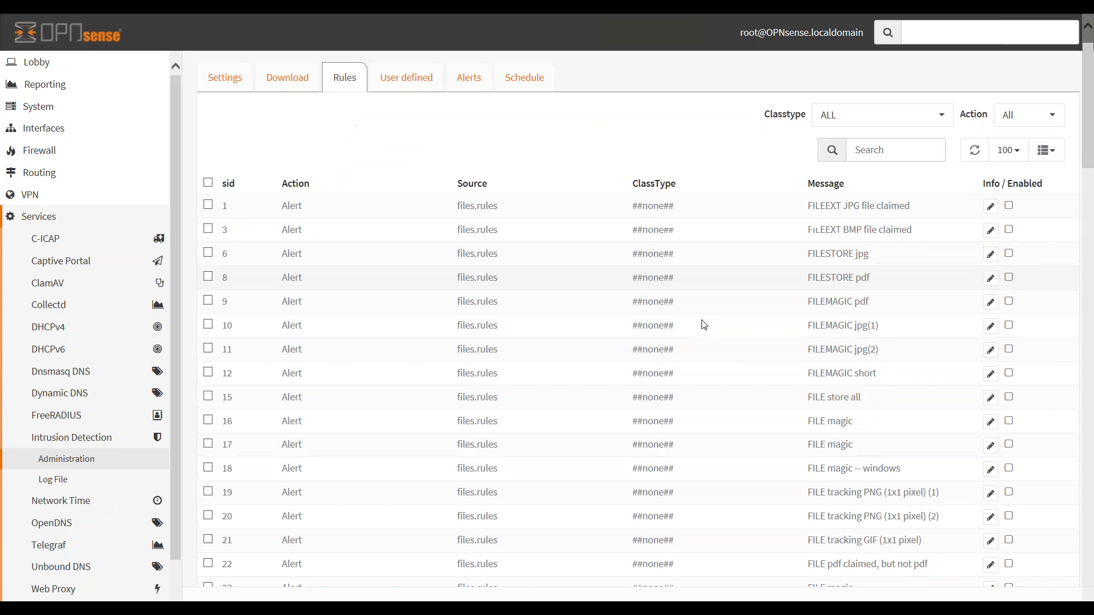
scroll(705, 325, "down", 3)
scroll(704, 324, "up", 4)
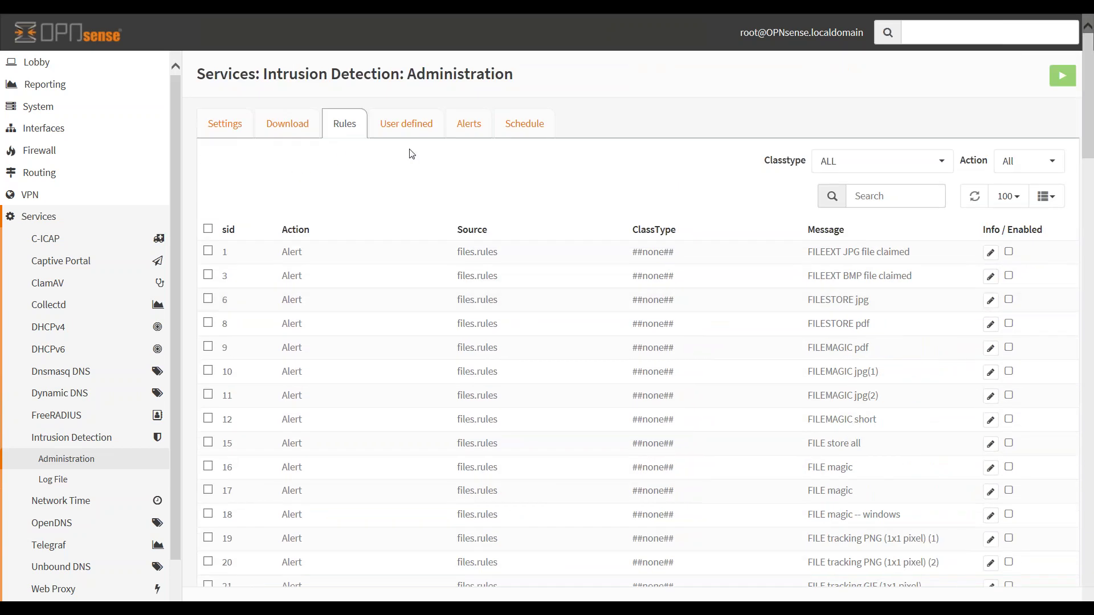
Step: Examine the intrusion detection alerts, including the source and destination addresses of the first entry
left_click(455, 127)
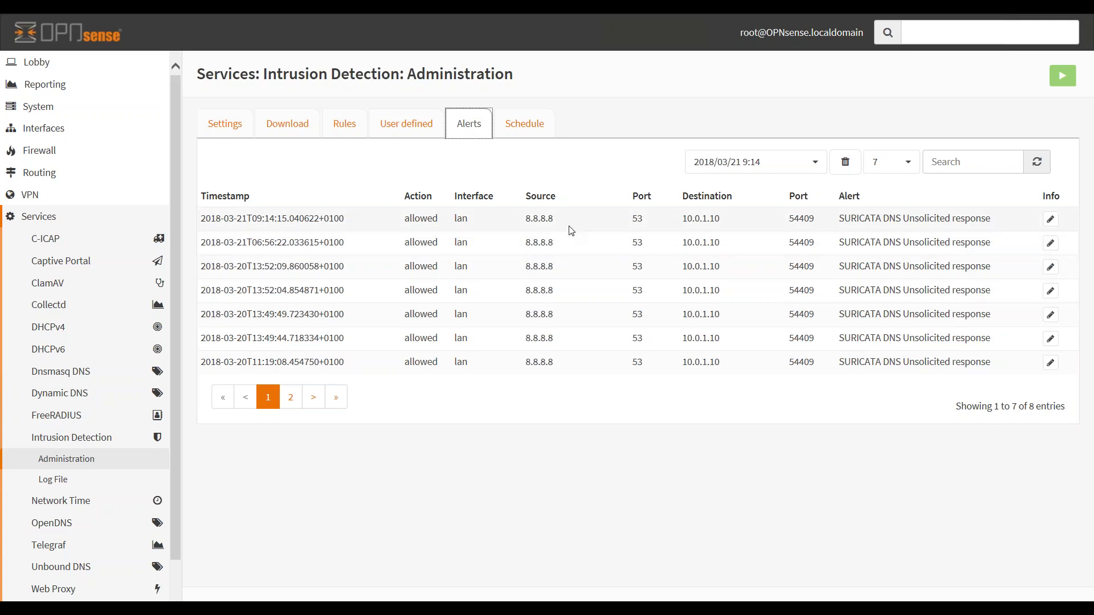
left_click_drag(527, 218, 548, 220)
left_click_drag(695, 218, 720, 220)
Step: Set the abuse.ch/SSL IP Blacklist ruleset's input filter to "Change all alerts to drop actions" and save the changes
left_click(303, 132)
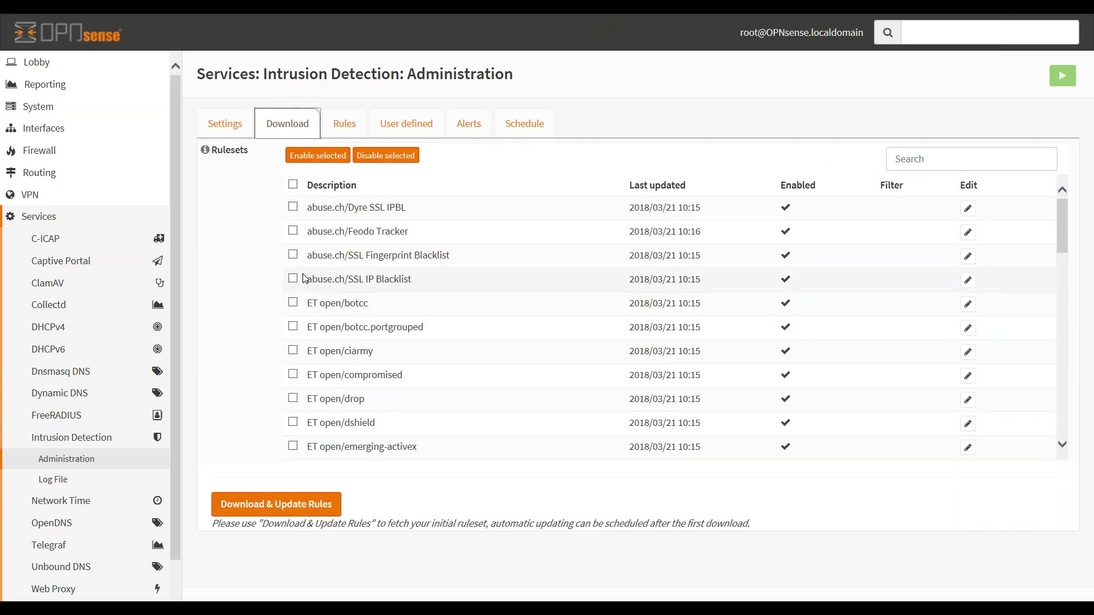
left_click(293, 279)
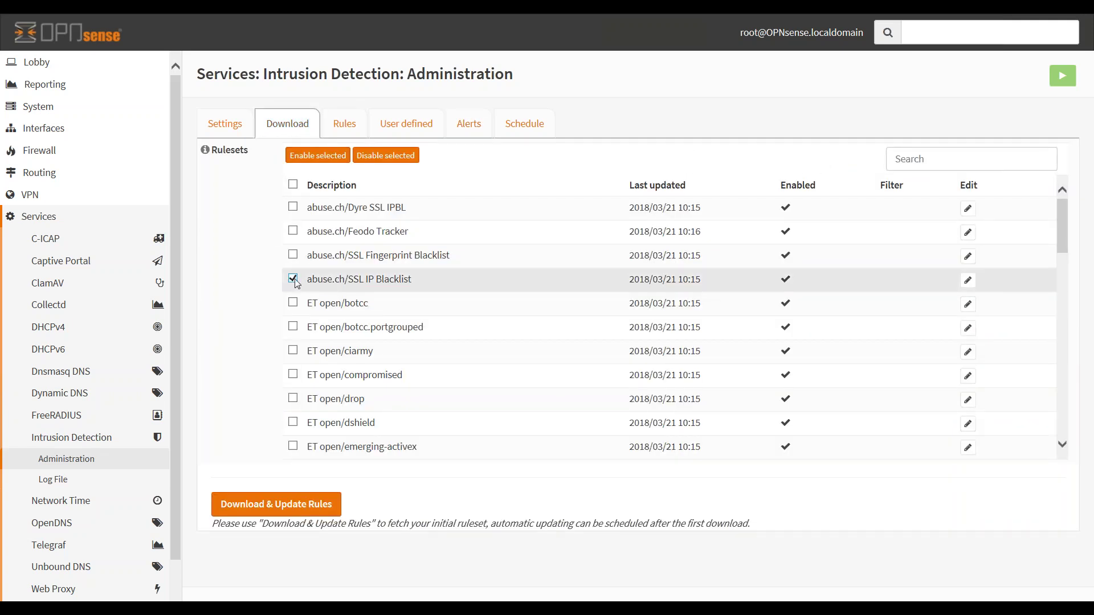
left_click(967, 283)
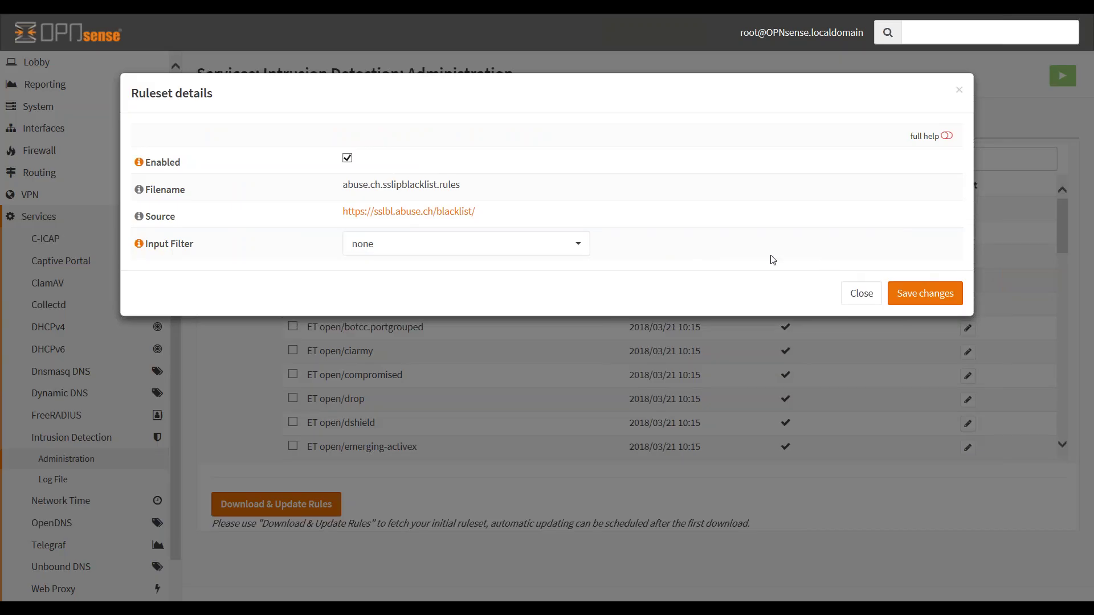
left_click(492, 254)
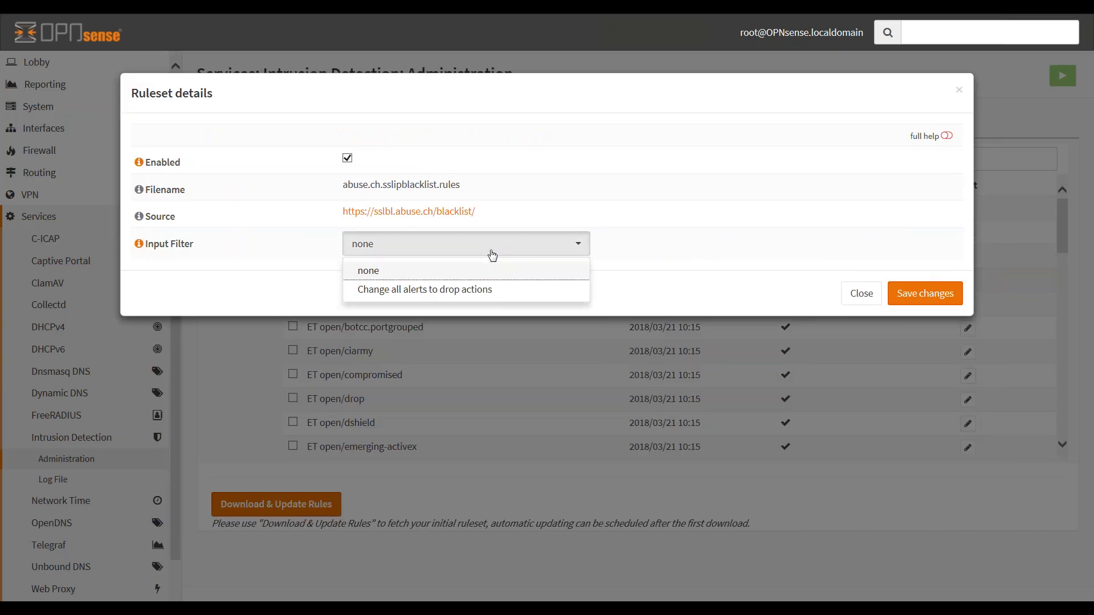
left_click(514, 298)
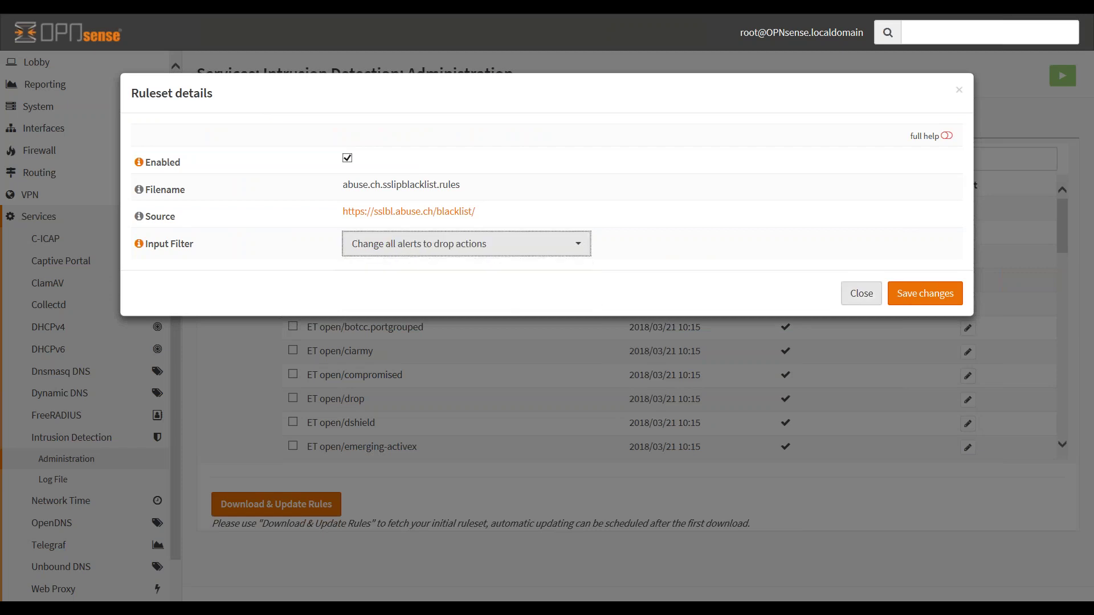
left_click(935, 301)
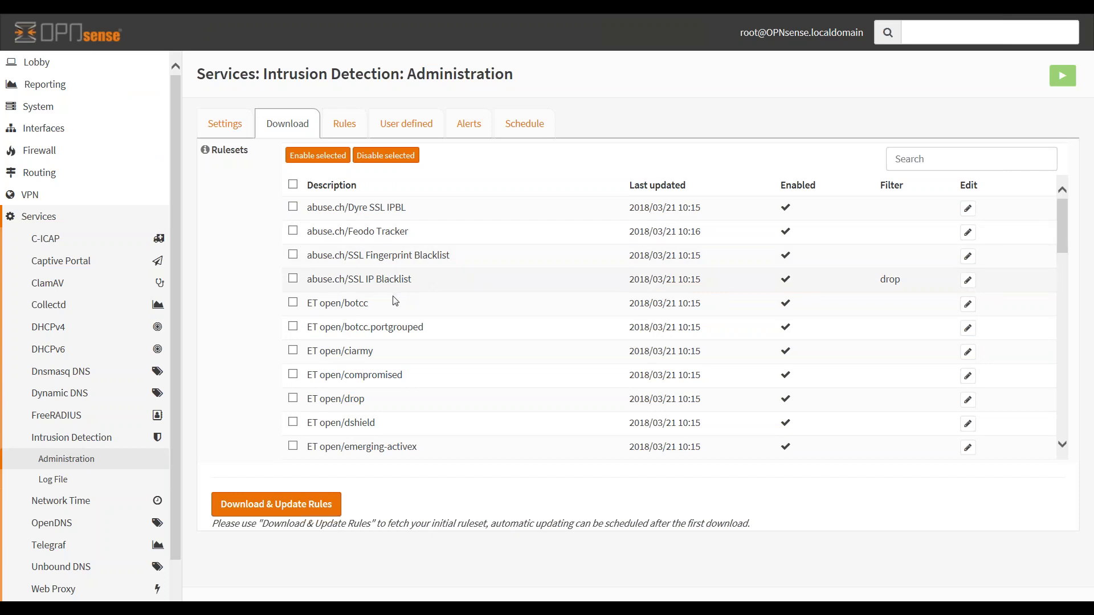
Step: View the Intrusion Detection log file and open the Web Proxy administration
left_click(53, 481)
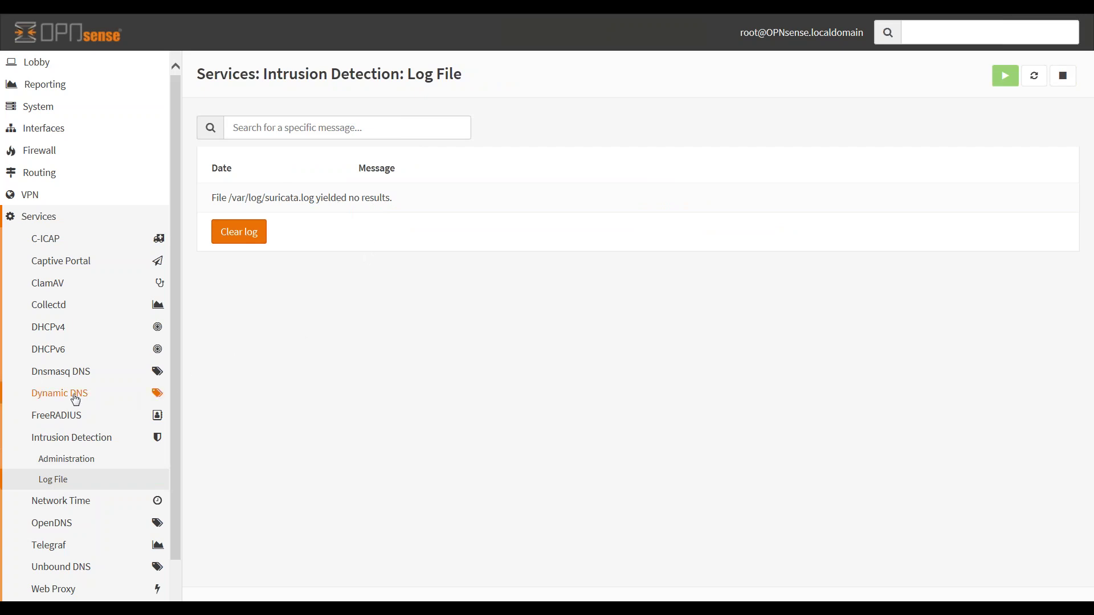
scroll(44, 422, "down", 2)
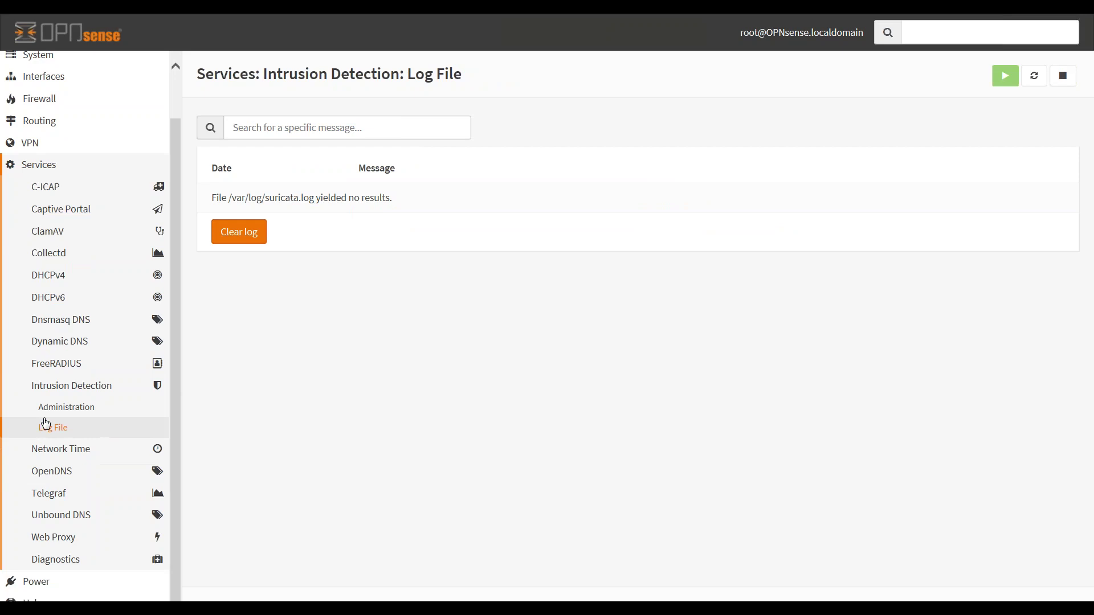
left_click(64, 545)
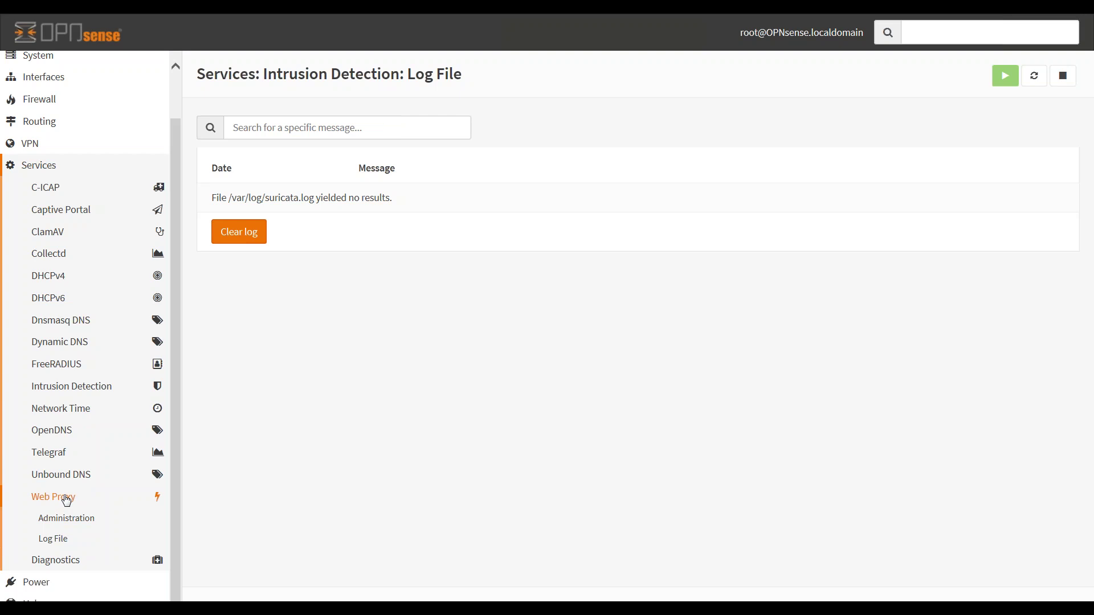
left_click(73, 521)
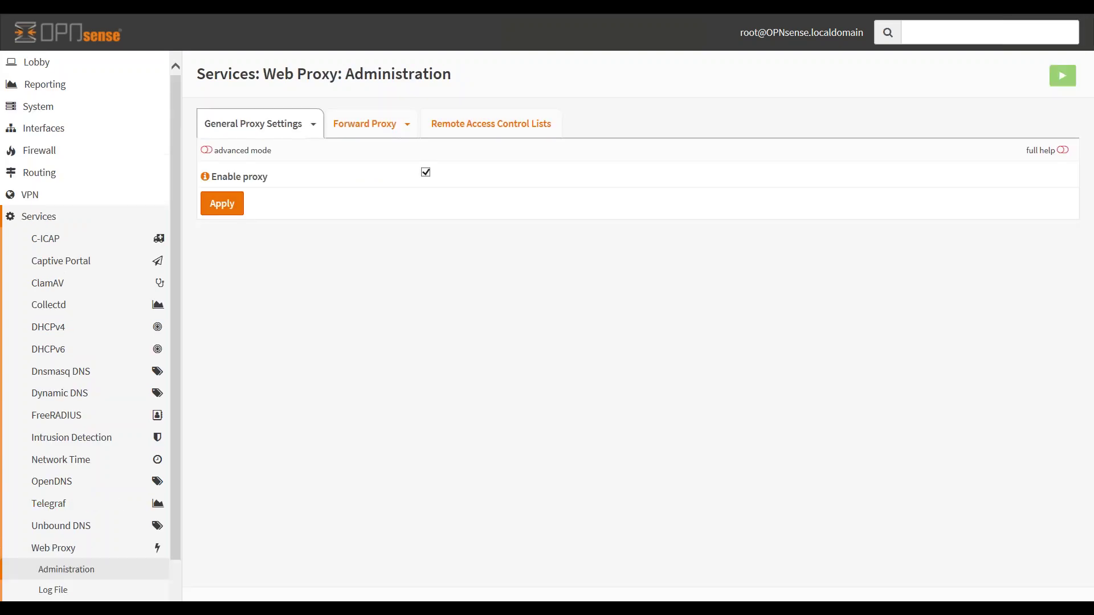
Step: Review the advanced general proxy settings, hide them again, and list the available general proxy settings pages
left_click(208, 153)
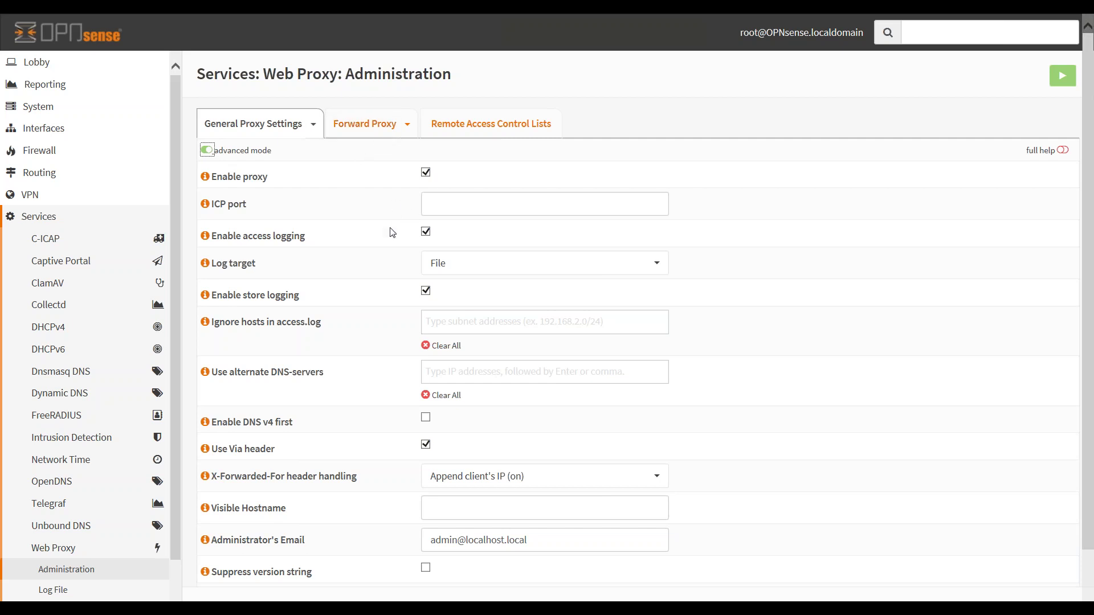
left_click(207, 150)
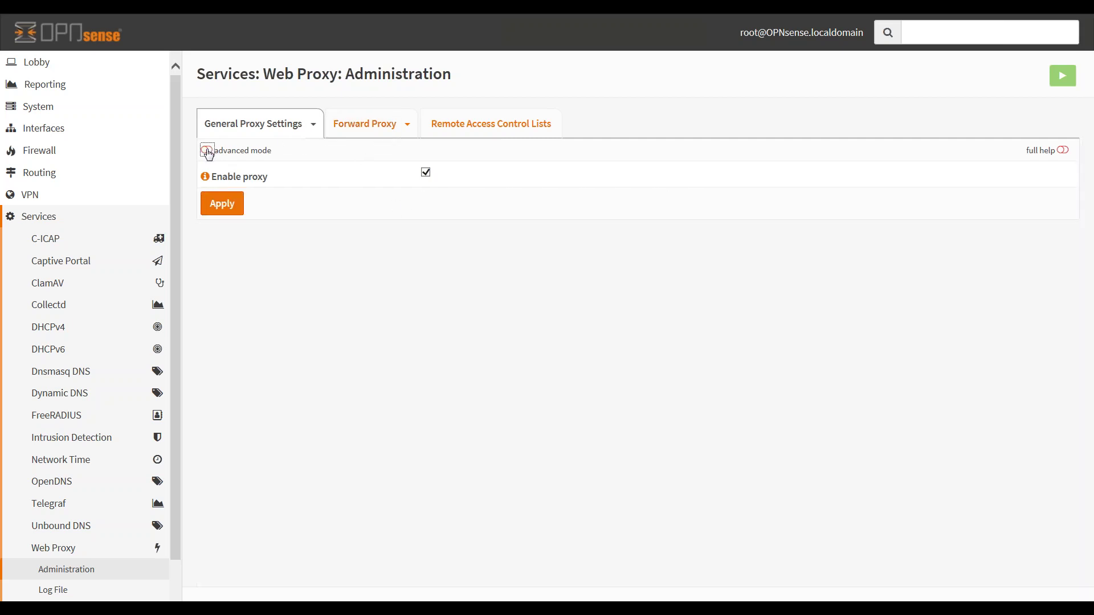
left_click(313, 126)
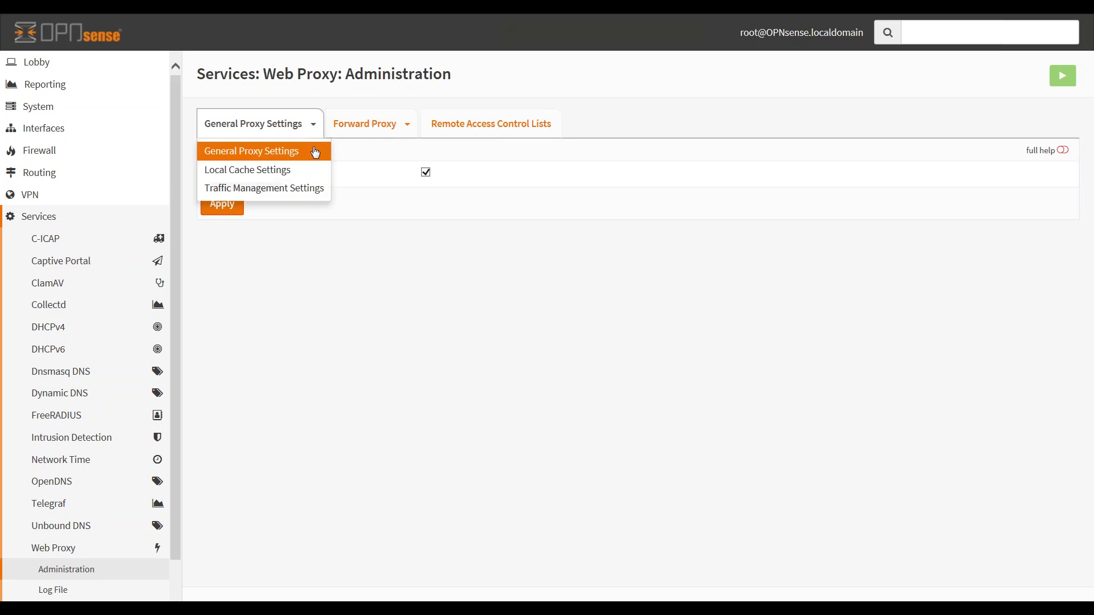
Step: Tick the transparent HTTP proxy option in the forward proxy settings and examine the SSL inspection option
left_click(372, 126)
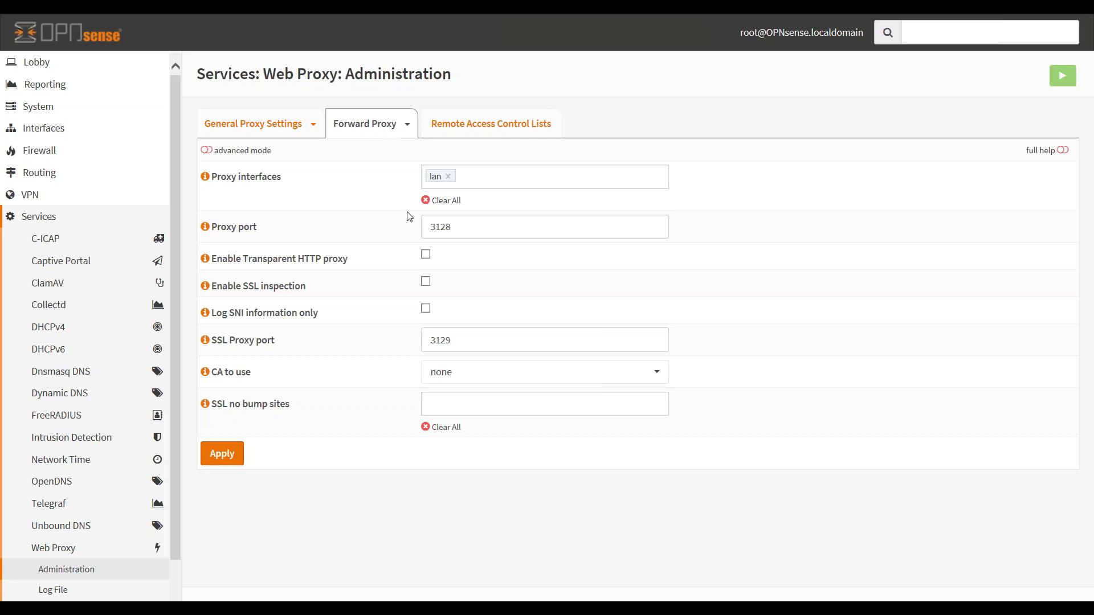
left_click(426, 256)
triple_click(269, 283)
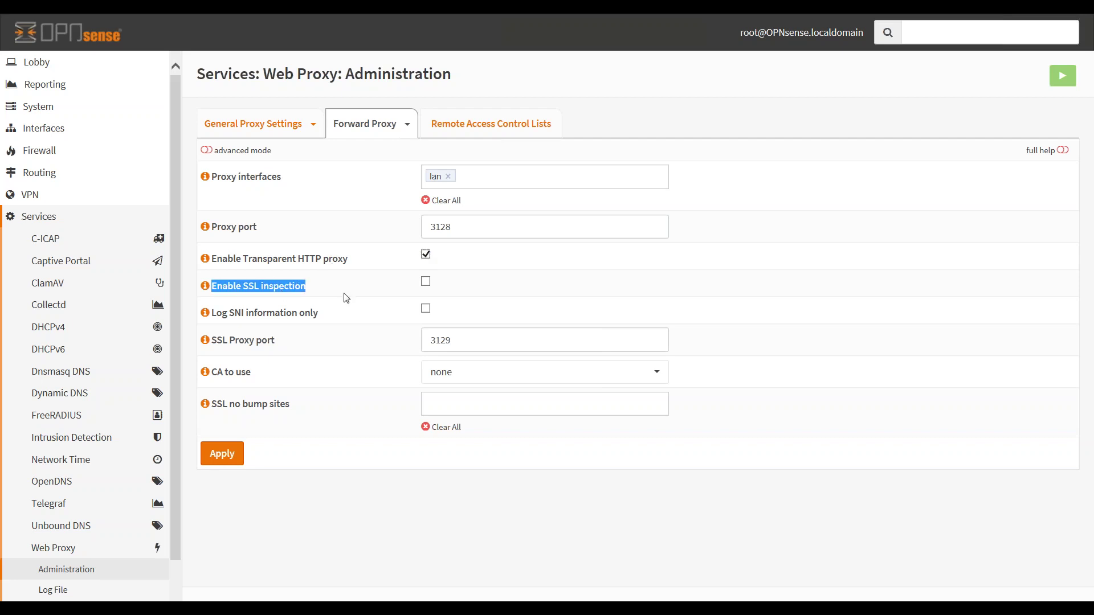
left_click(294, 290)
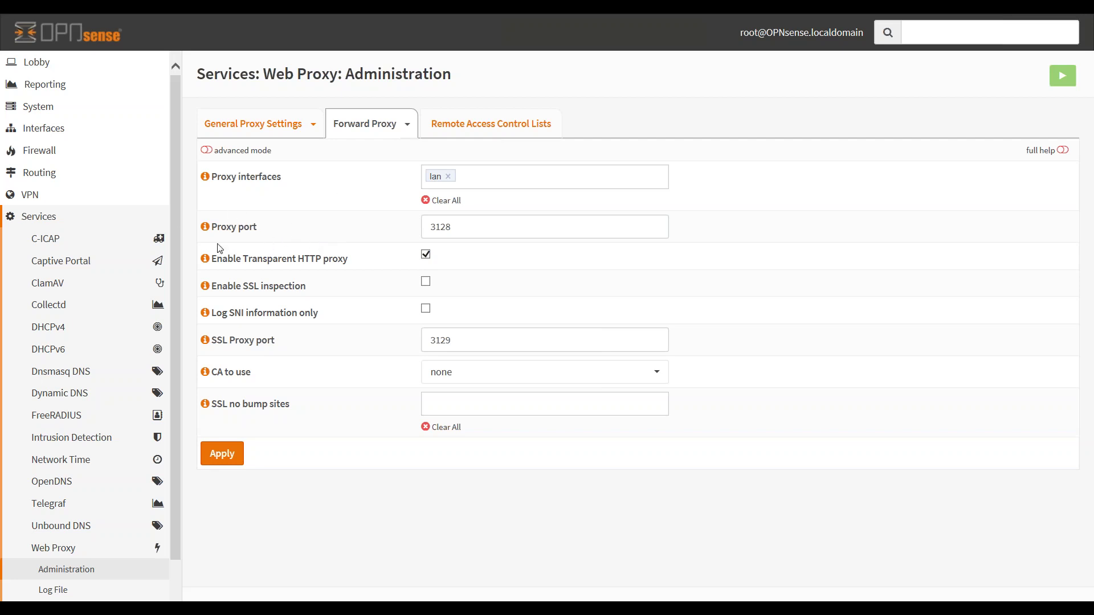
Step: Open the C-ICAP configuration and review its general and antivirus settings
left_click(53, 244)
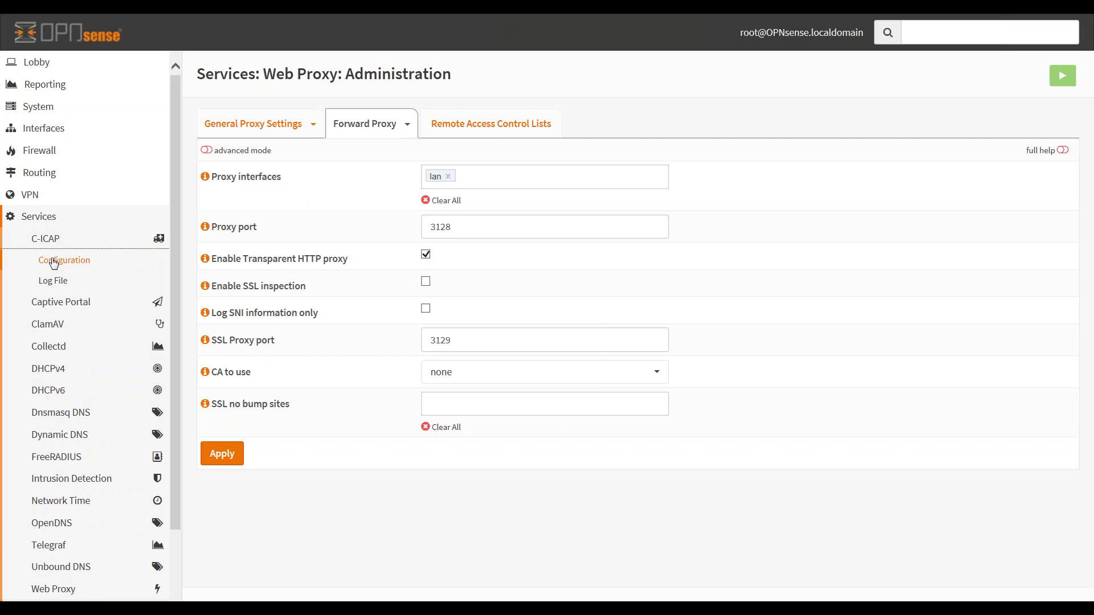
left_click(54, 262)
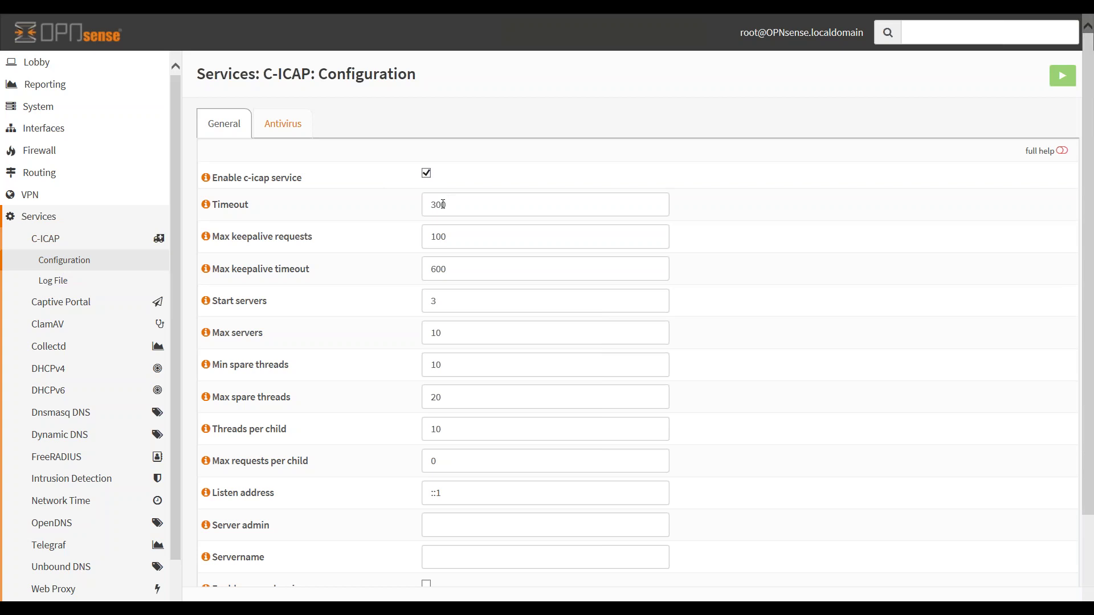
scroll(518, 538, "down", 2)
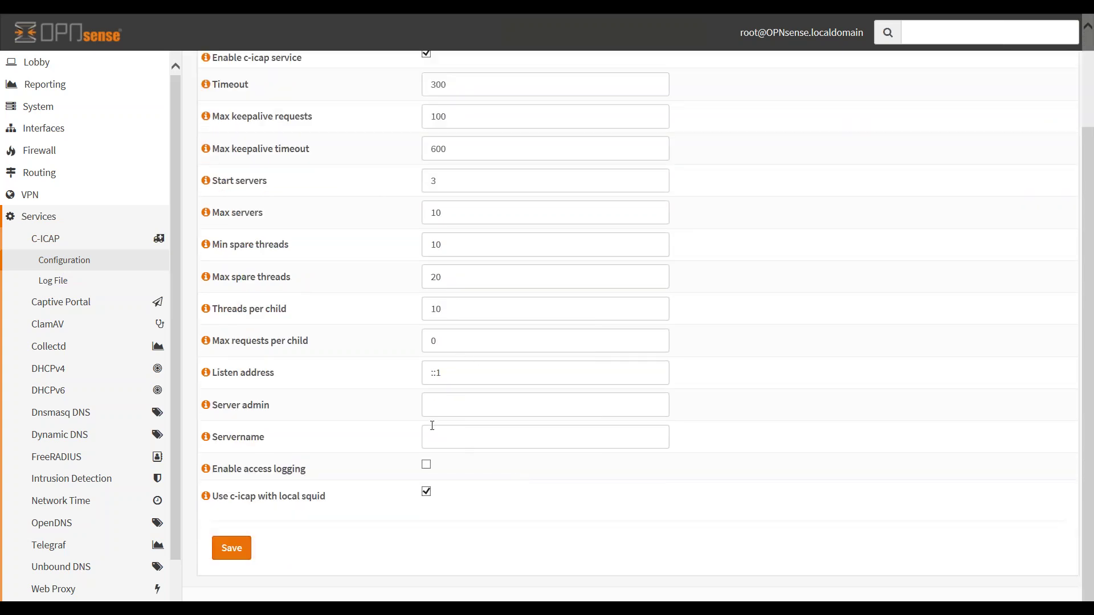
scroll(427, 420, "up", 2)
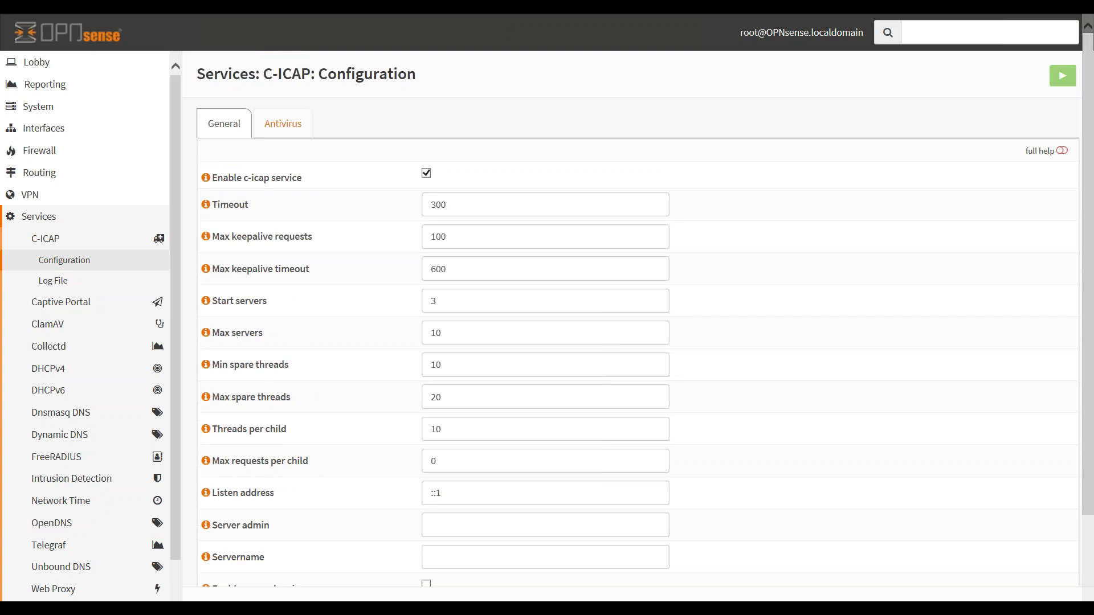
left_click(427, 174)
left_click(425, 178)
left_click(281, 132)
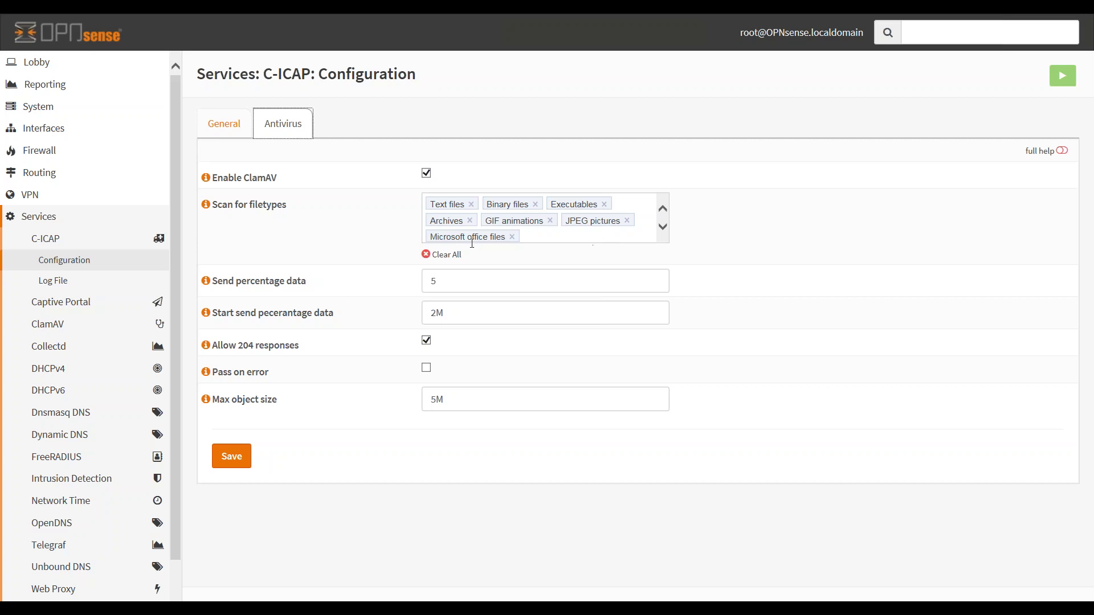
Step: Review the ClamAV configuration with the clamd and freshclam services enabled, and save it
left_click(54, 330)
left_click(47, 348)
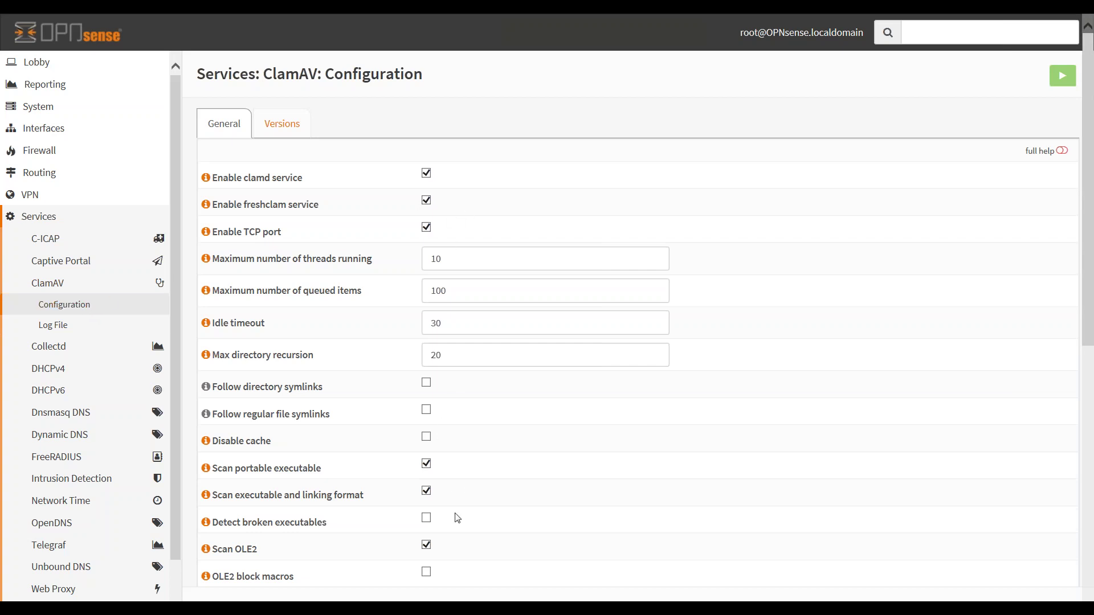
left_click(426, 174)
left_click(426, 200)
left_click(426, 200)
left_click(427, 173)
scroll(287, 285, "down", 10)
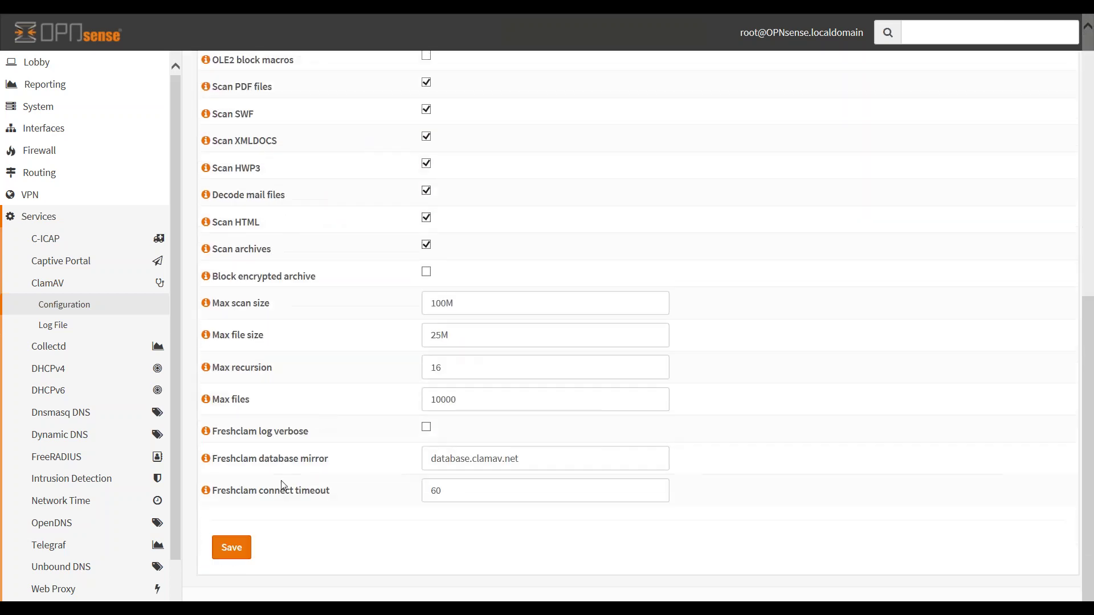
left_click(246, 550)
scroll(296, 399, "up", 10)
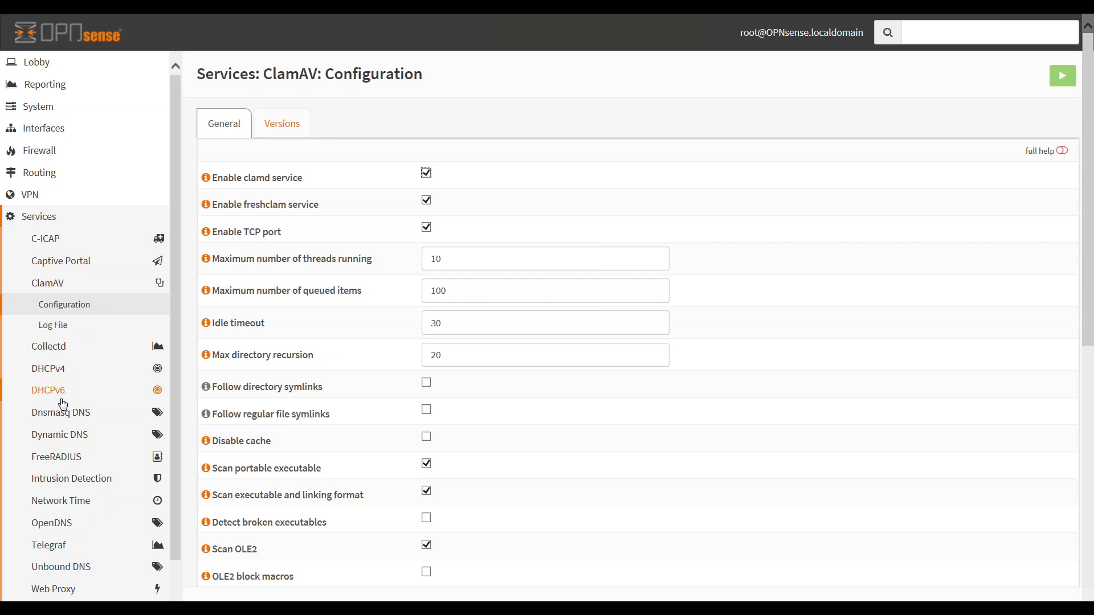
Step: Return to the Web Proxy administration's general proxy settings
scroll(71, 502, "down", 5)
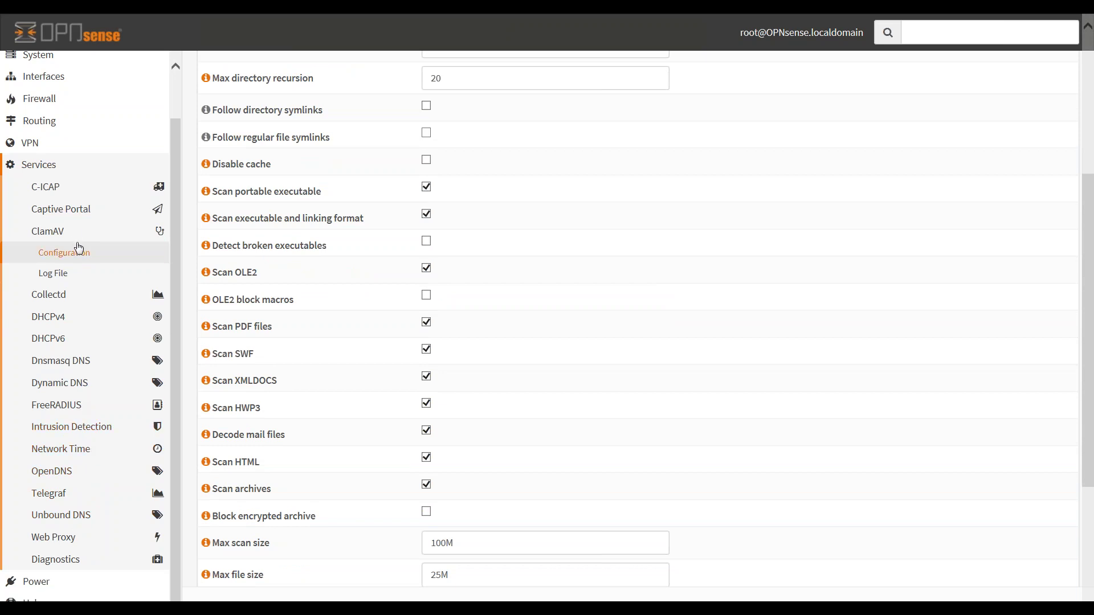
left_click(37, 539)
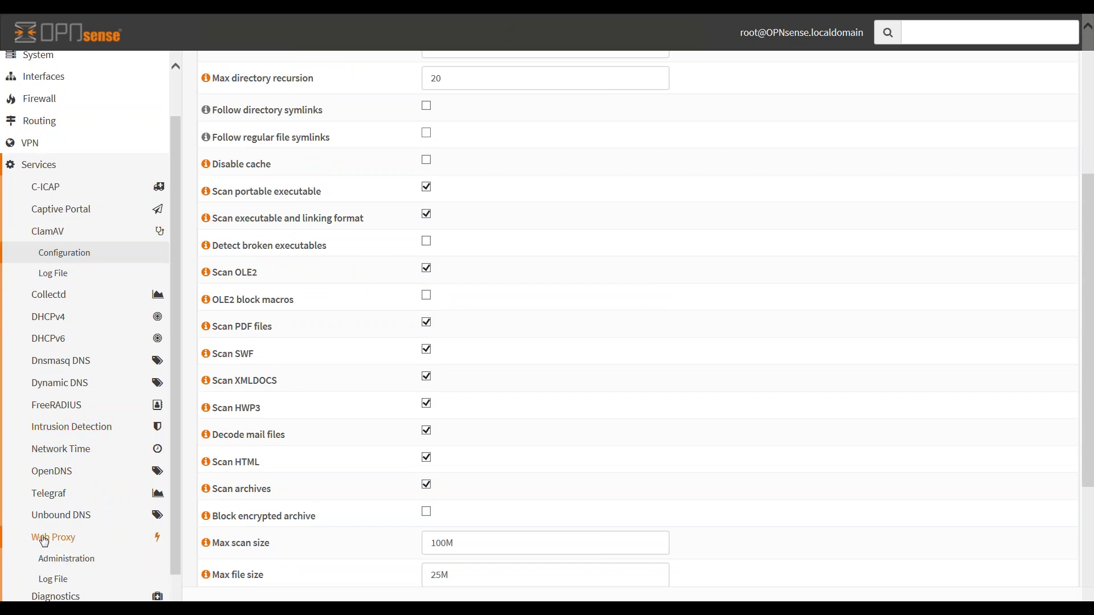
left_click(63, 564)
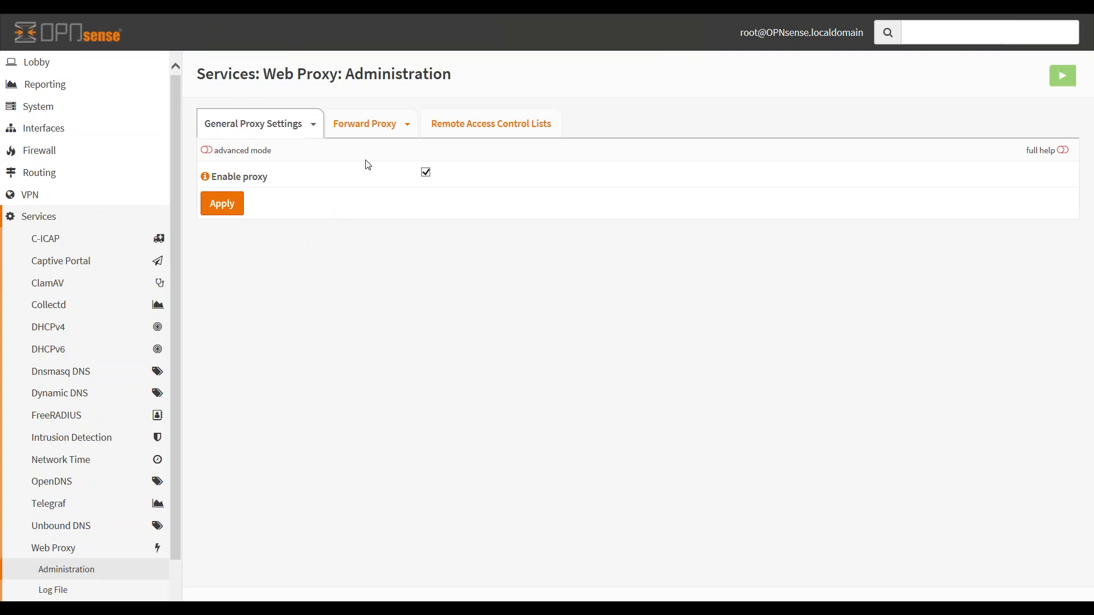
Step: Open the forward proxy's ICAP settings, examine the request modify URL, and apply them with ICAP enabled
left_click(409, 126)
left_click(372, 207)
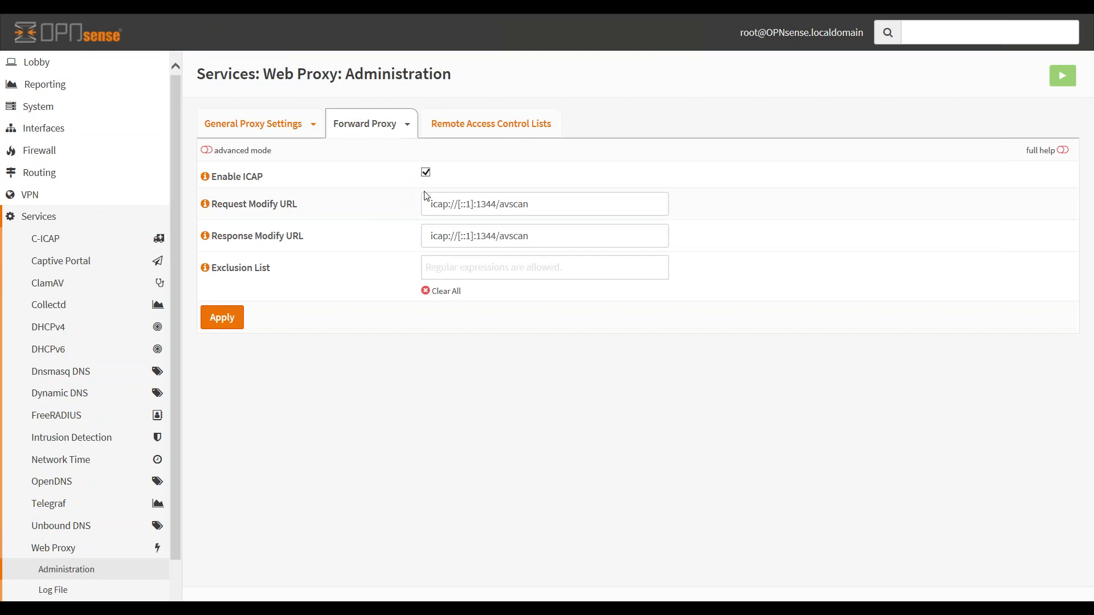
left_click_drag(430, 206, 554, 207)
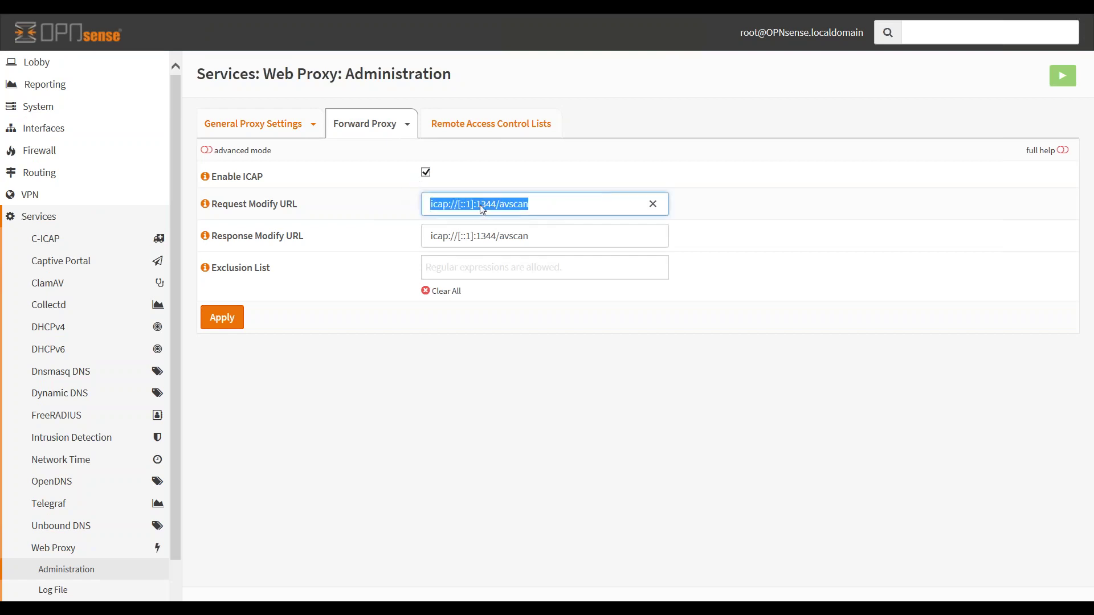
left_click(426, 173)
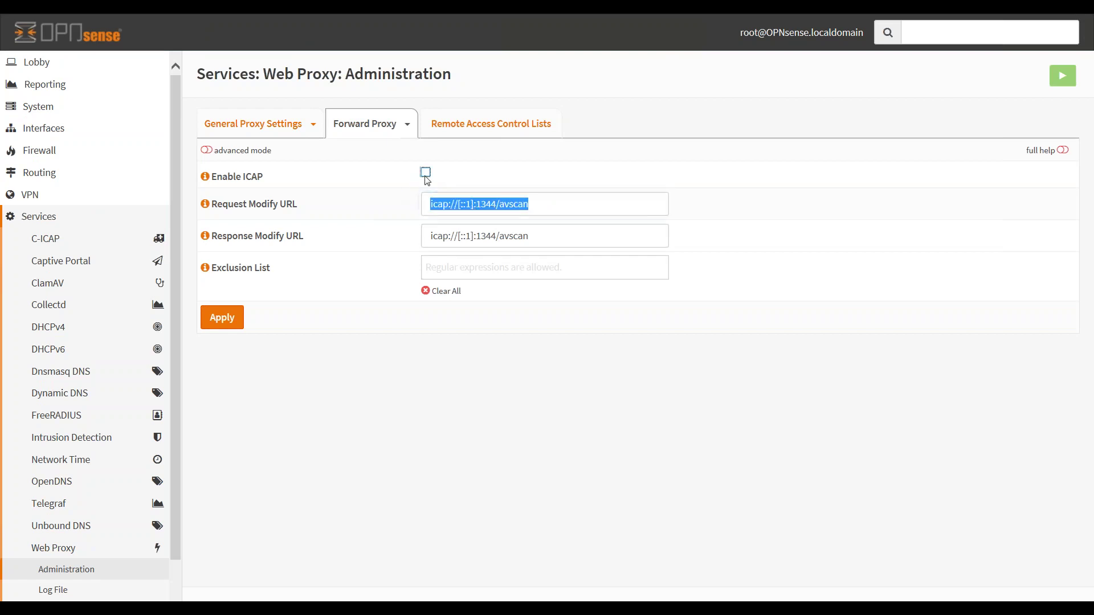
left_click(224, 319)
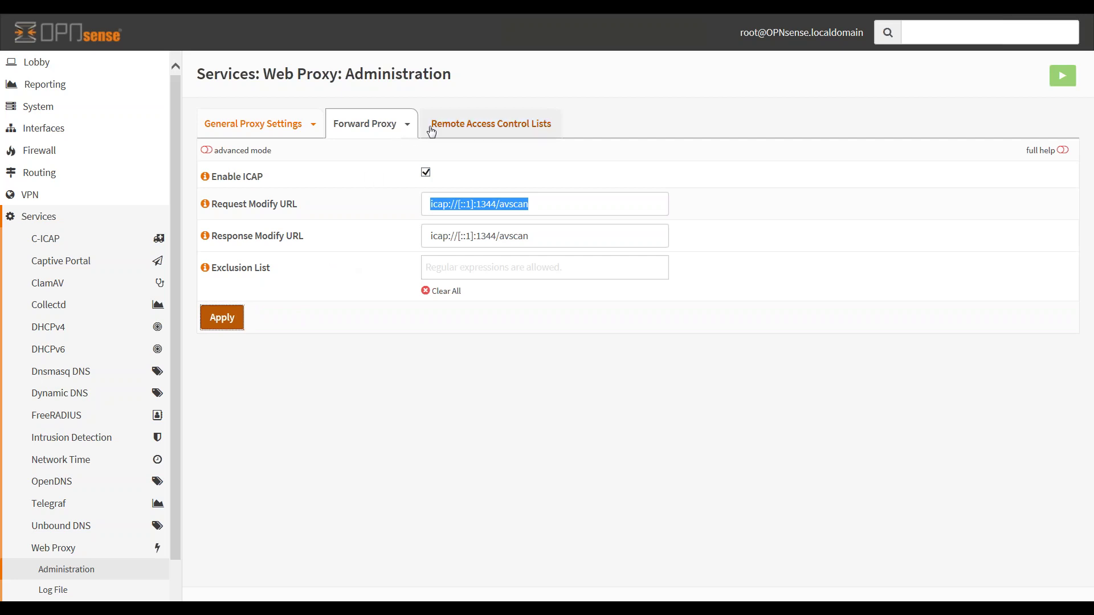
Step: Examine the squidbl, squidbl2 and shalla blacklist URLs in the proxy's remote access control lists
left_click(462, 129)
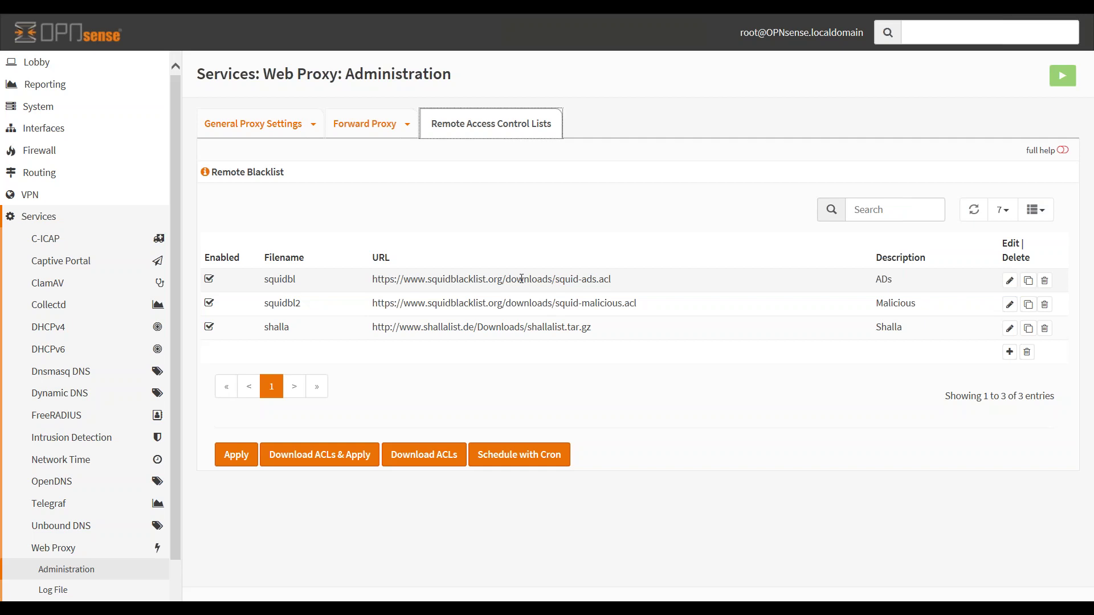
left_click_drag(426, 279, 506, 283)
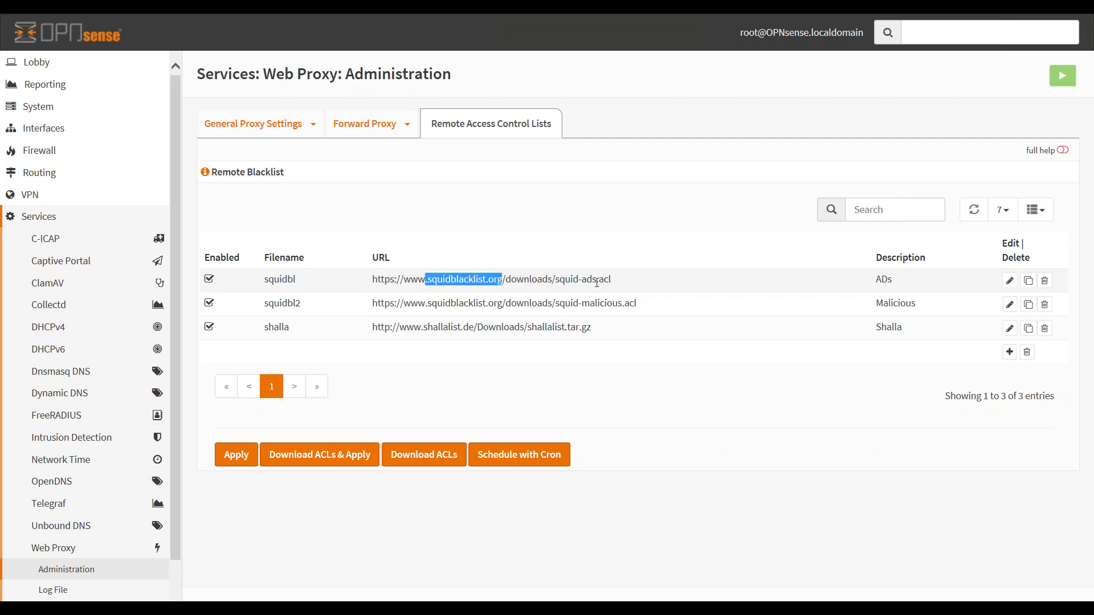
left_click_drag(611, 280, 555, 281)
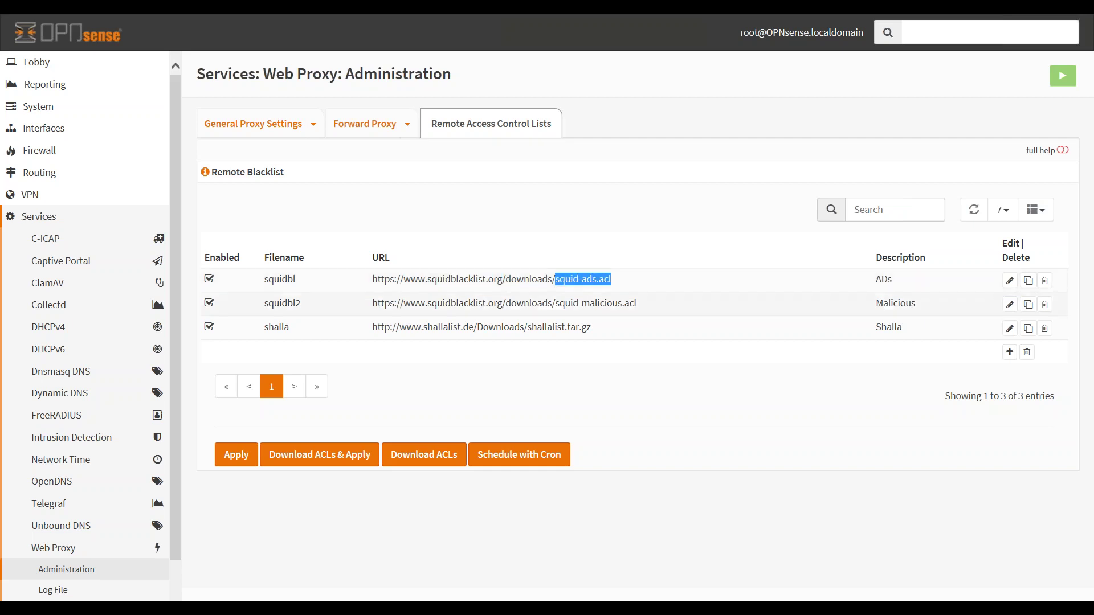
left_click_drag(637, 303, 568, 306)
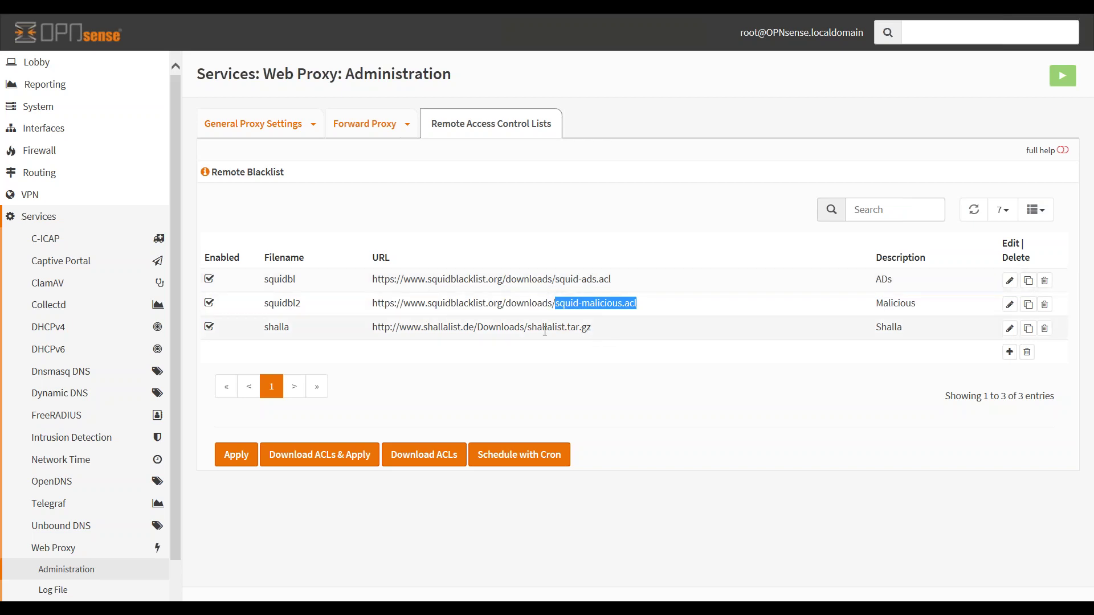
left_click_drag(528, 328, 591, 327)
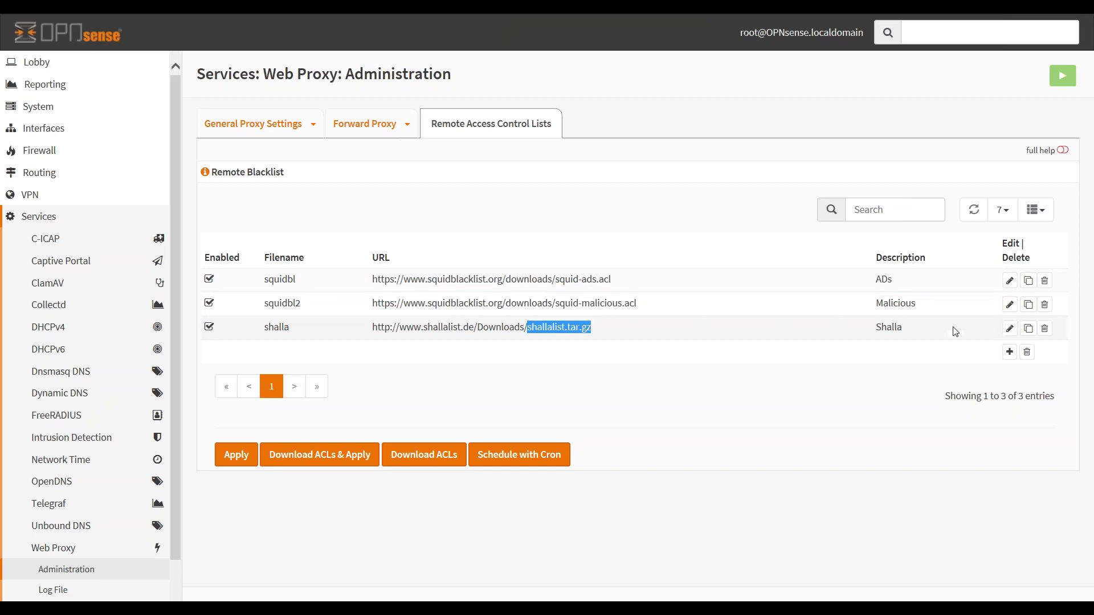
Step: Remove the dating category from the shalla blacklist and save the entry
left_click(1009, 333)
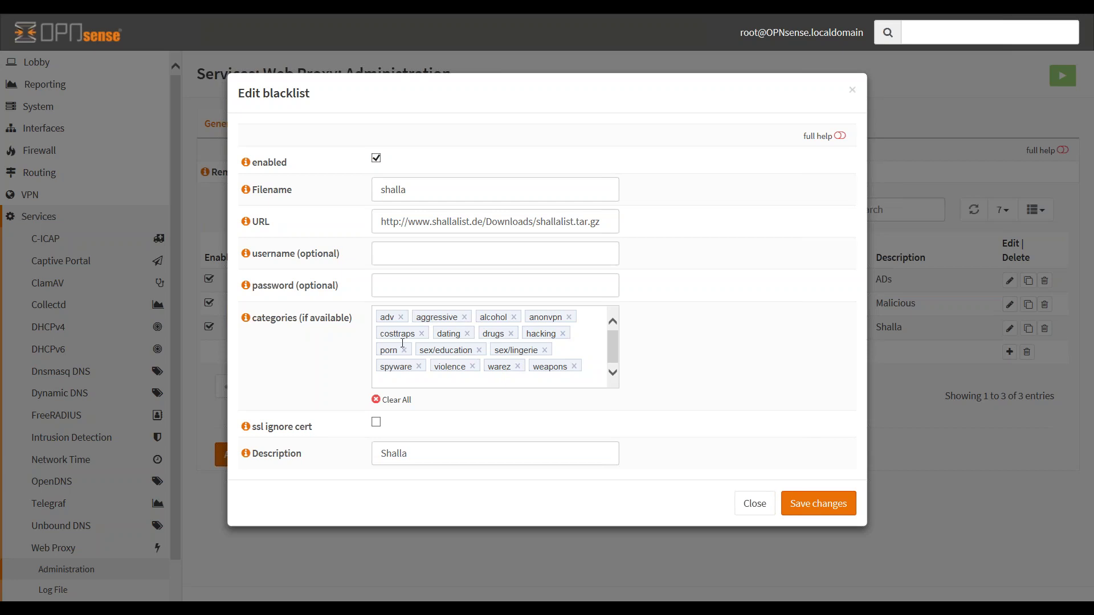
left_click(467, 334)
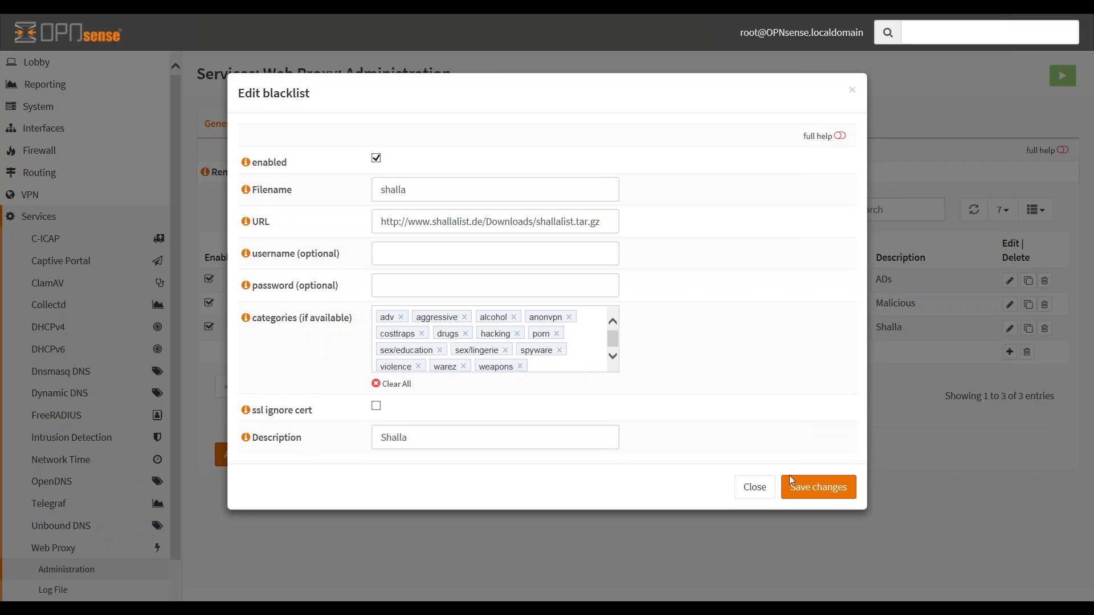
left_click(829, 489)
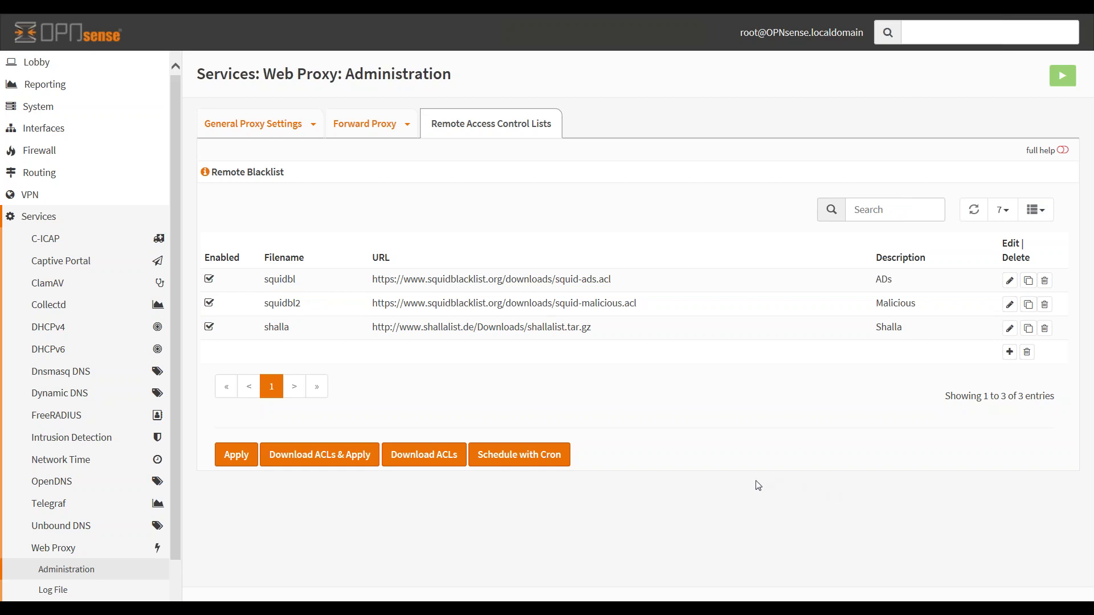
Step: Enable the FreeRADIUS service in its general settings and save
left_click(53, 418)
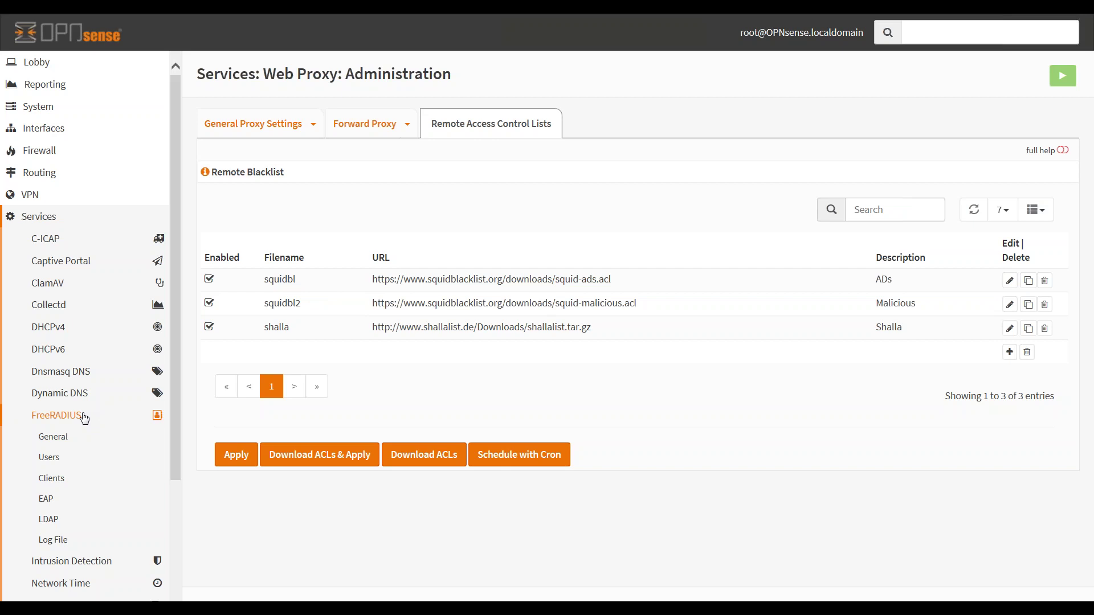
left_click(62, 444)
left_click(62, 442)
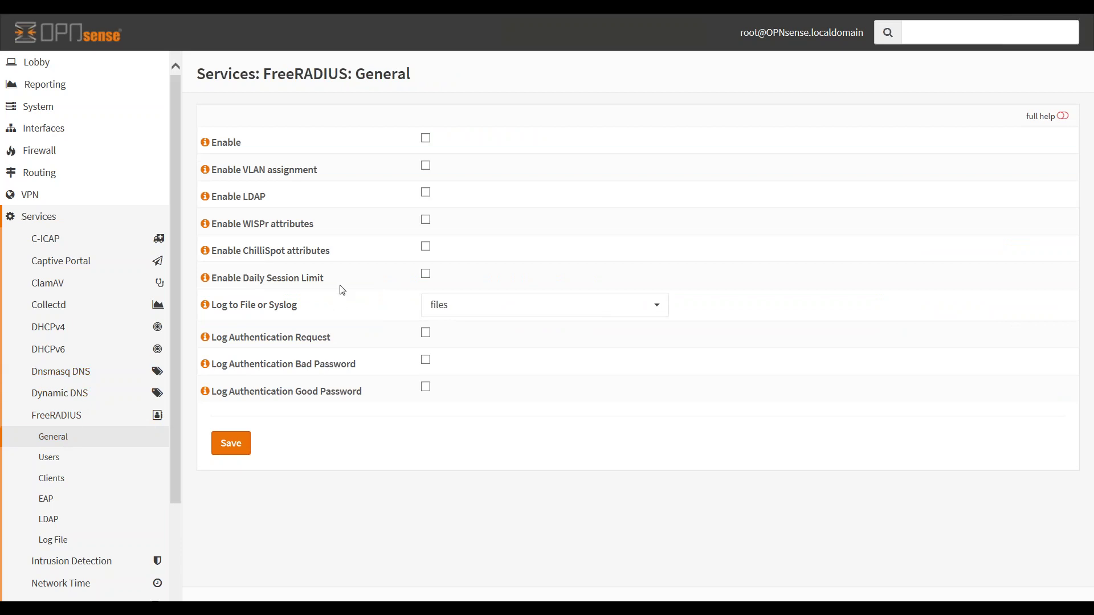
left_click(425, 139)
left_click(243, 452)
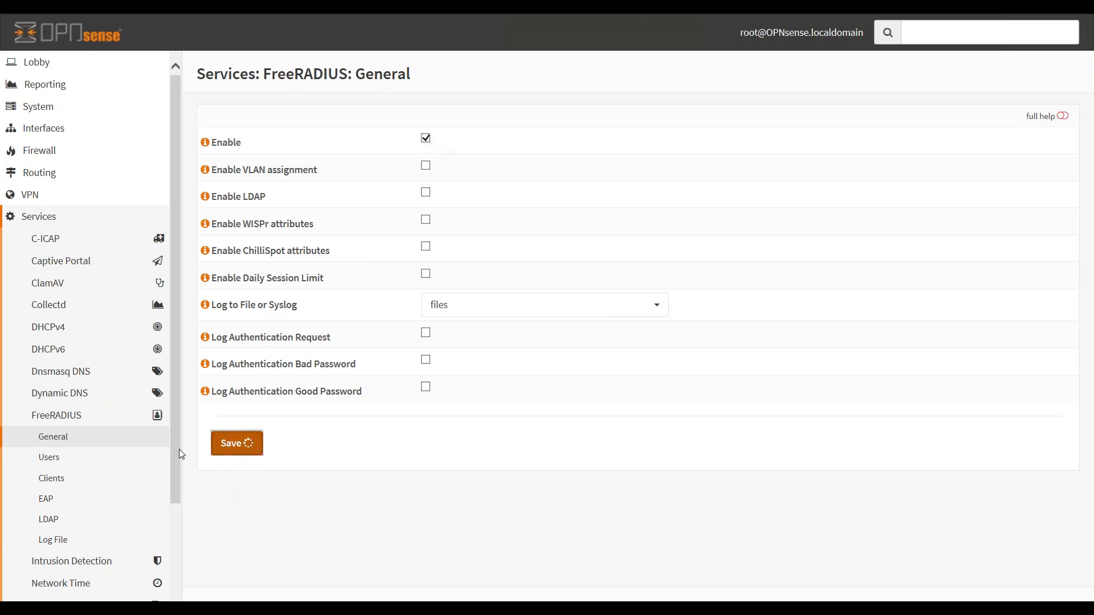
Step: Review the name, secret and IP address fields for a new FreeRADIUS client, and close the form without saving
left_click(58, 463)
left_click(48, 480)
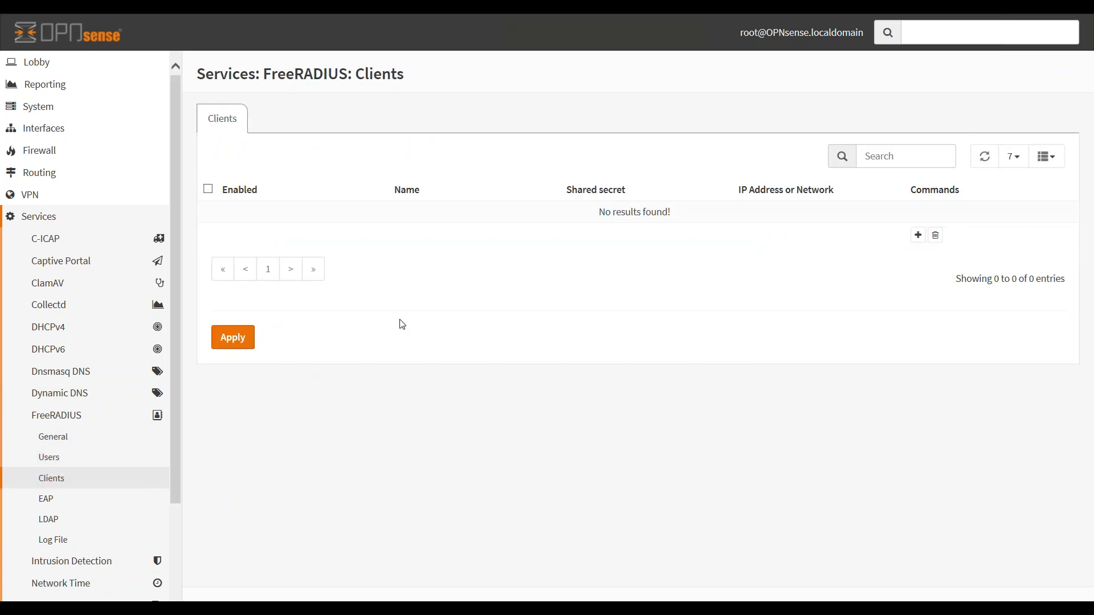
left_click(917, 235)
left_click(456, 194)
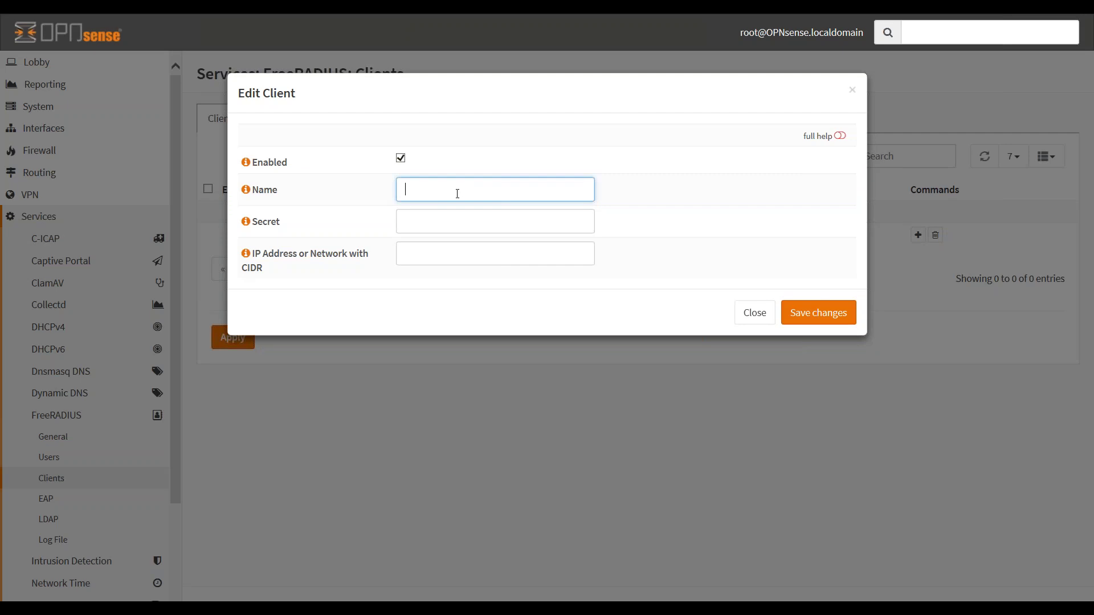
left_click(430, 245)
left_click(438, 227)
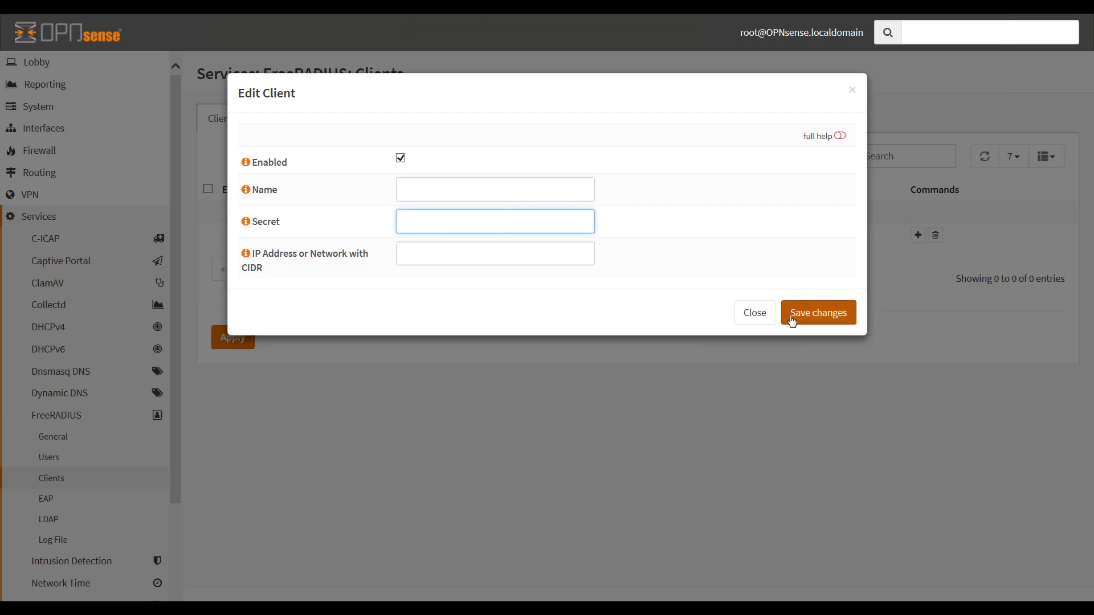
left_click(739, 320)
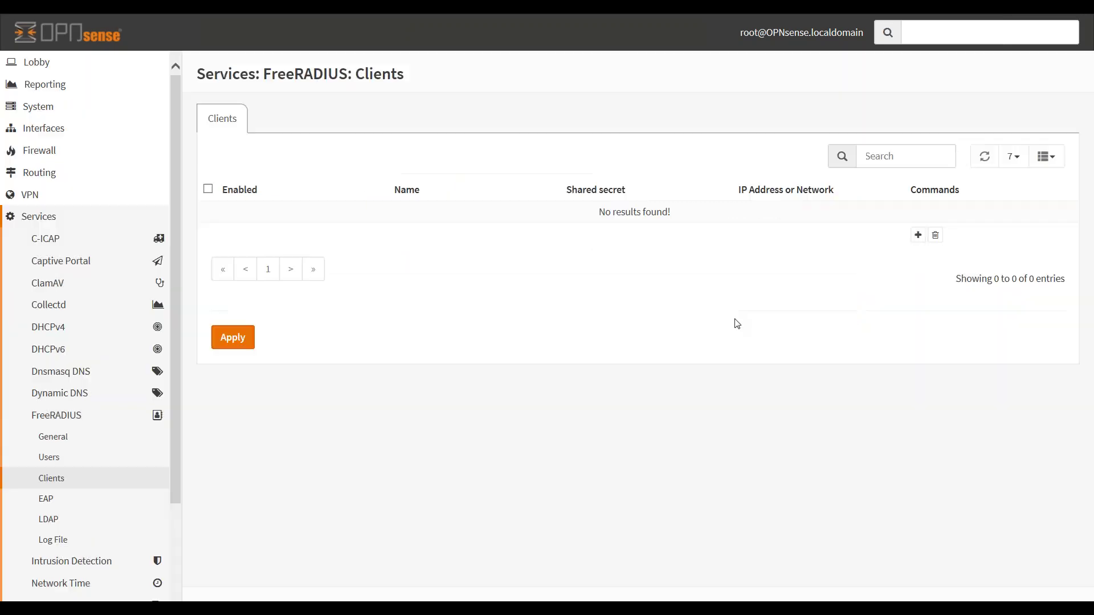
Step: Review the fields for adding a new FreeRADIUS user, and close the form without saving
left_click(91, 463)
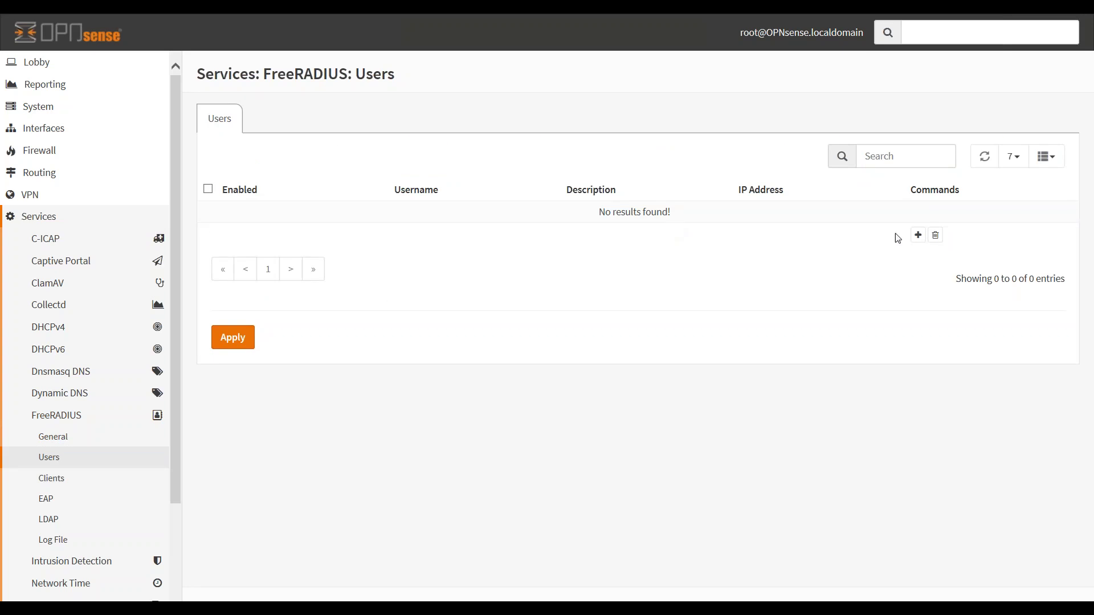
left_click(917, 236)
left_click(431, 186)
left_click(415, 223)
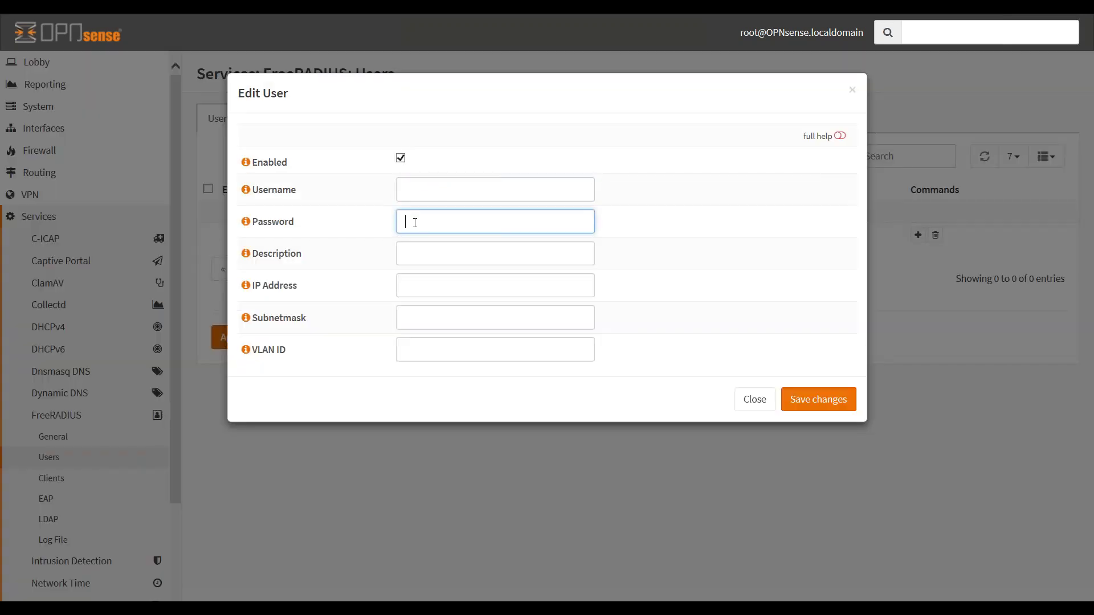
left_click(756, 401)
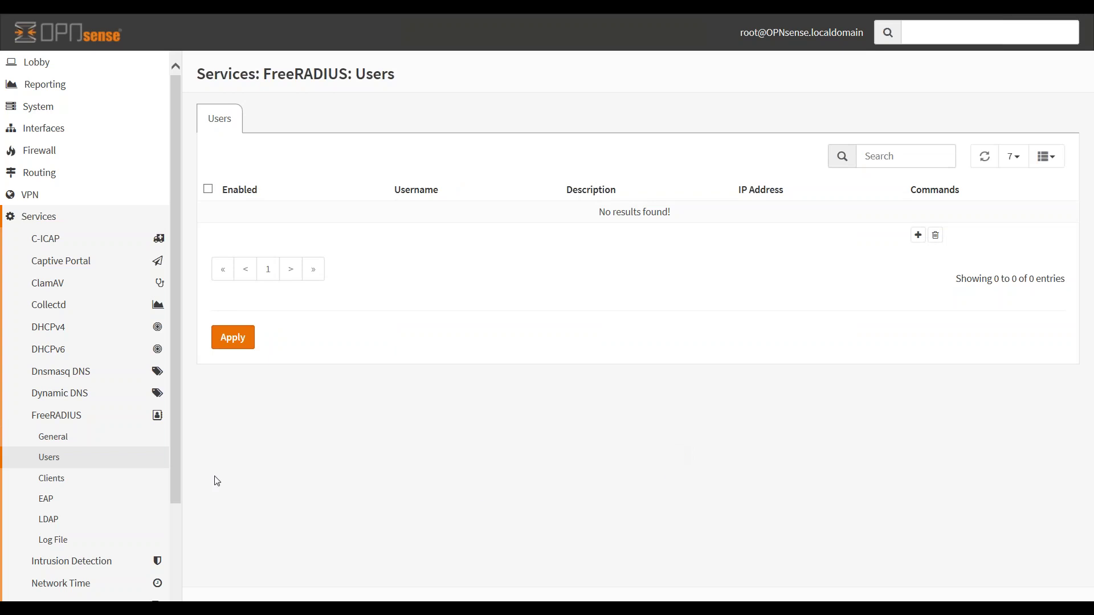
Step: Open the general settings of the Telegraf service
scroll(7, 480, "down", 3)
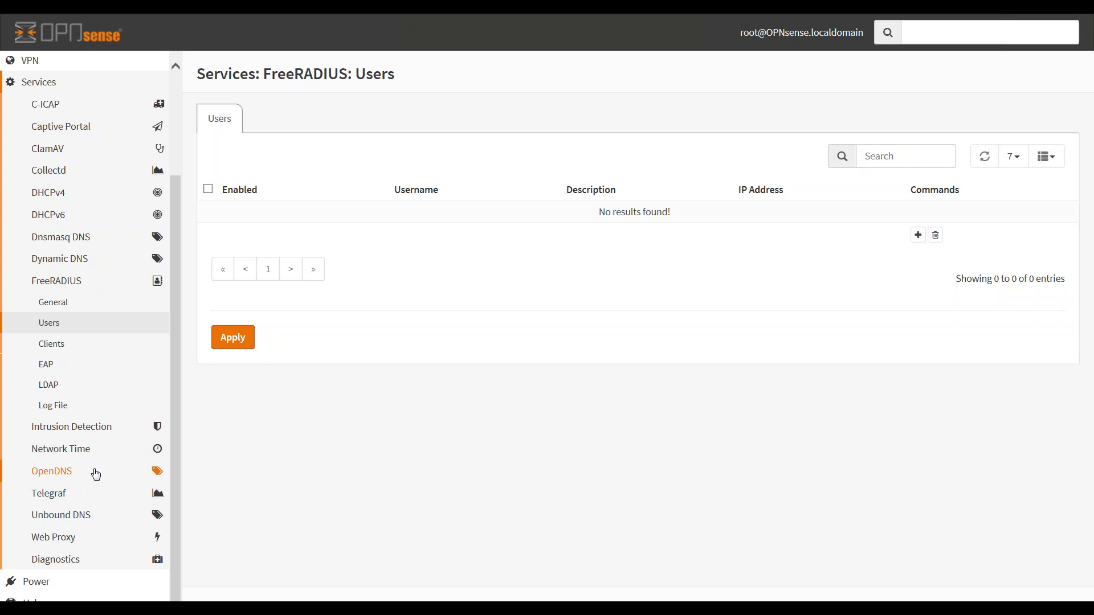
left_click(52, 501)
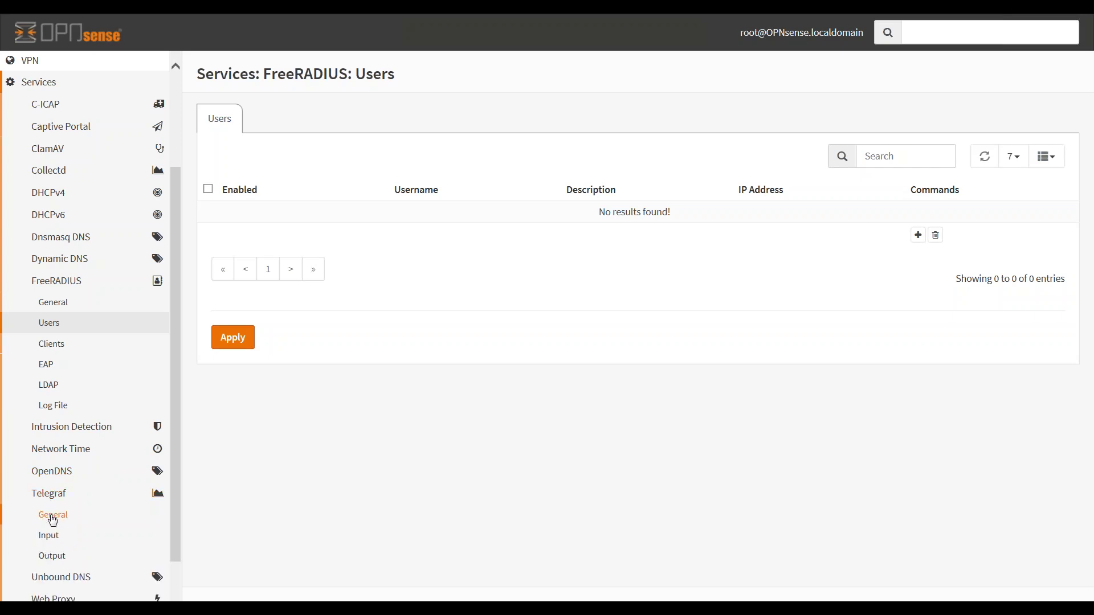
left_click(53, 520)
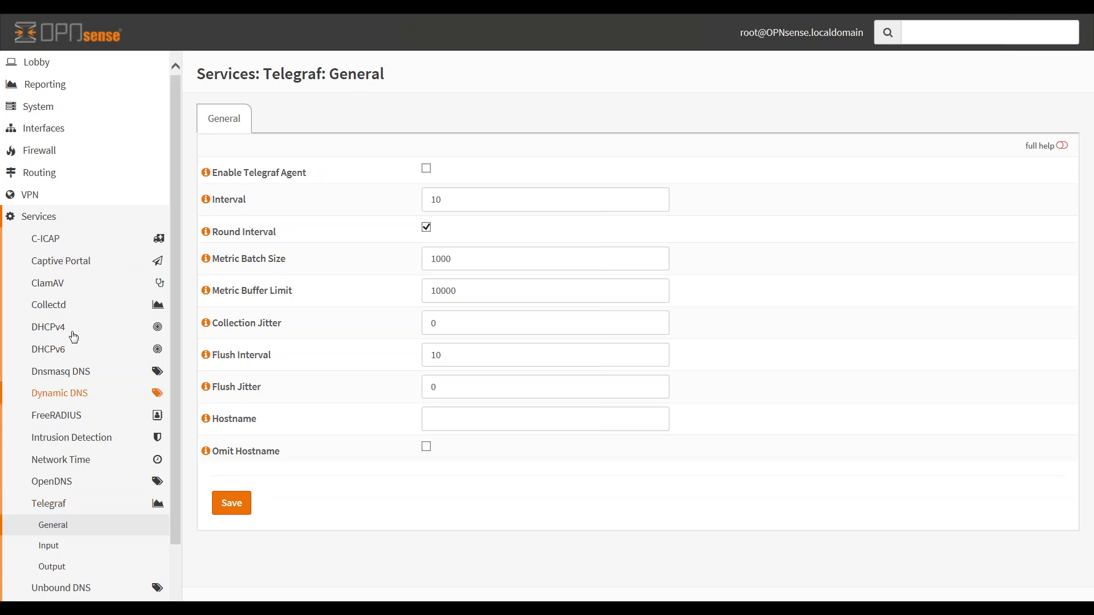
Step: View the system dashboard, and browse the firmware plugin list down to the os-siproxd entry
left_click(48, 64)
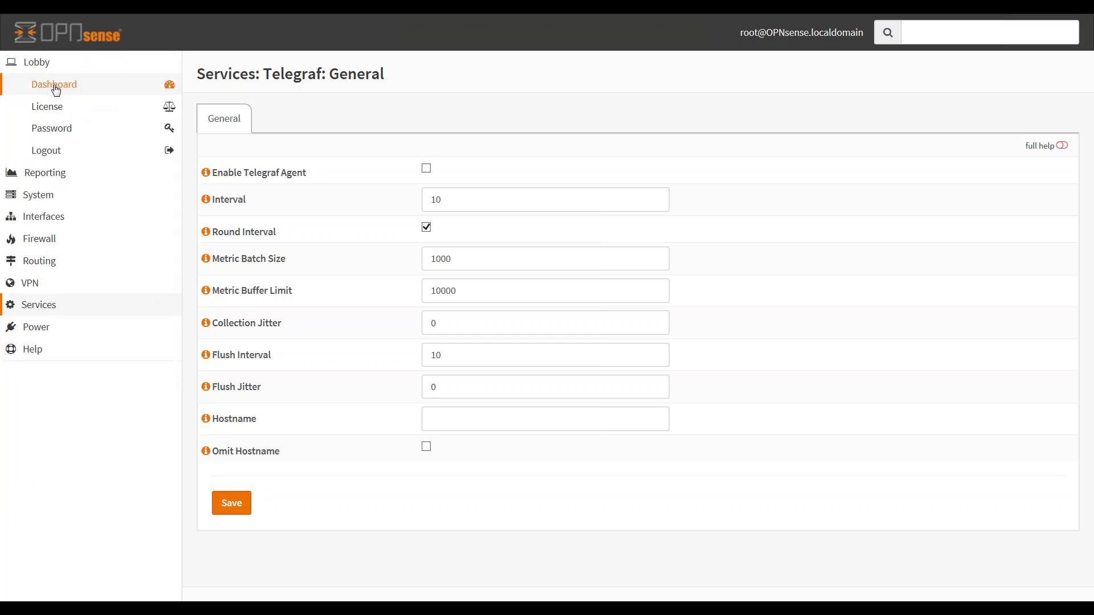
left_click(55, 88)
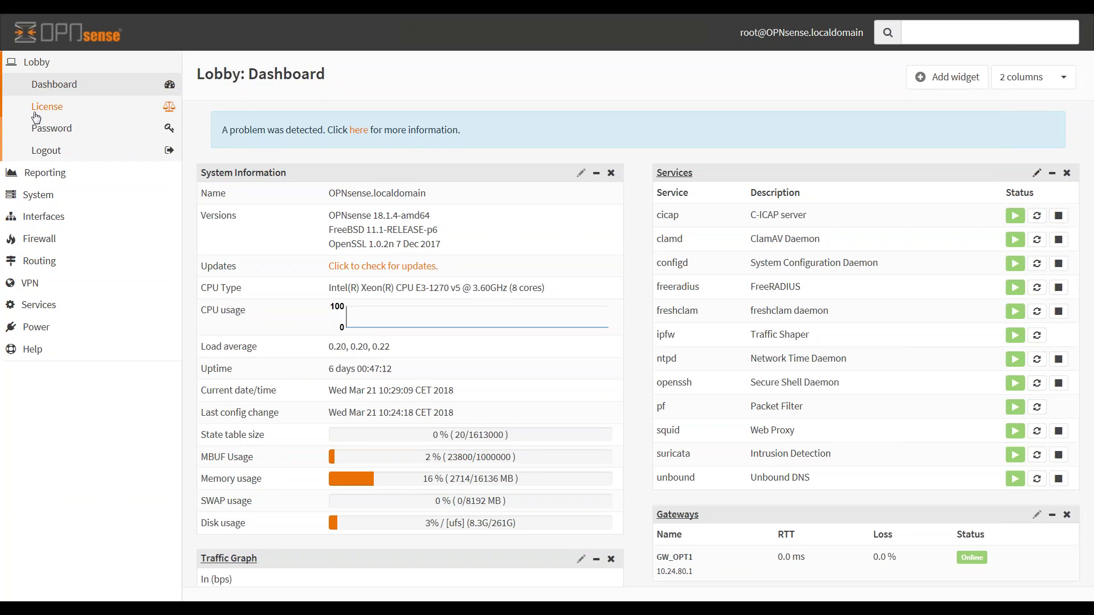
left_click(38, 194)
left_click(54, 130)
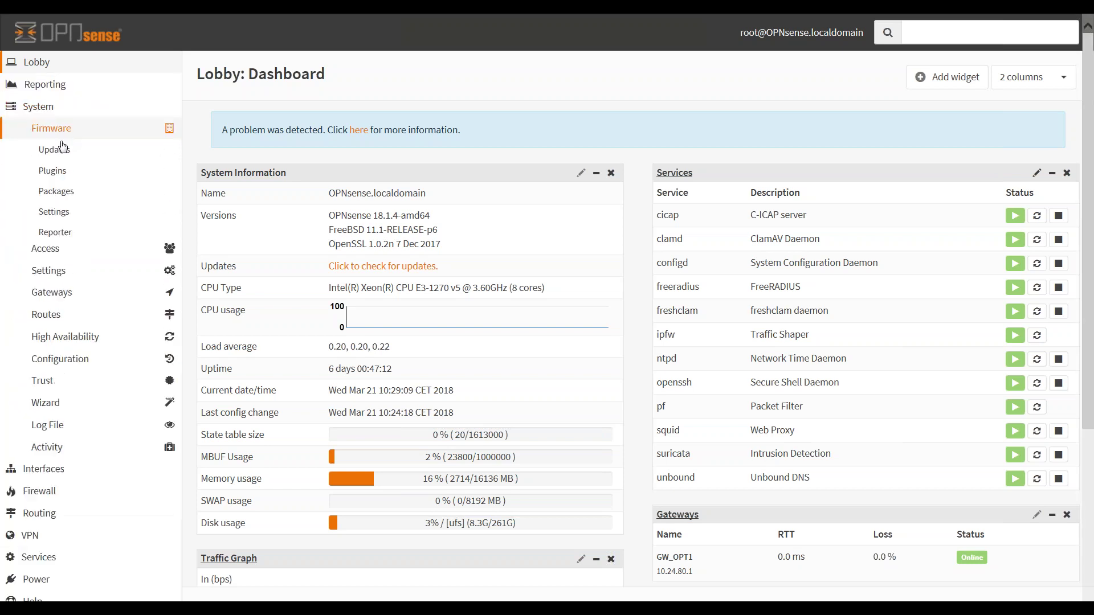
left_click(53, 172)
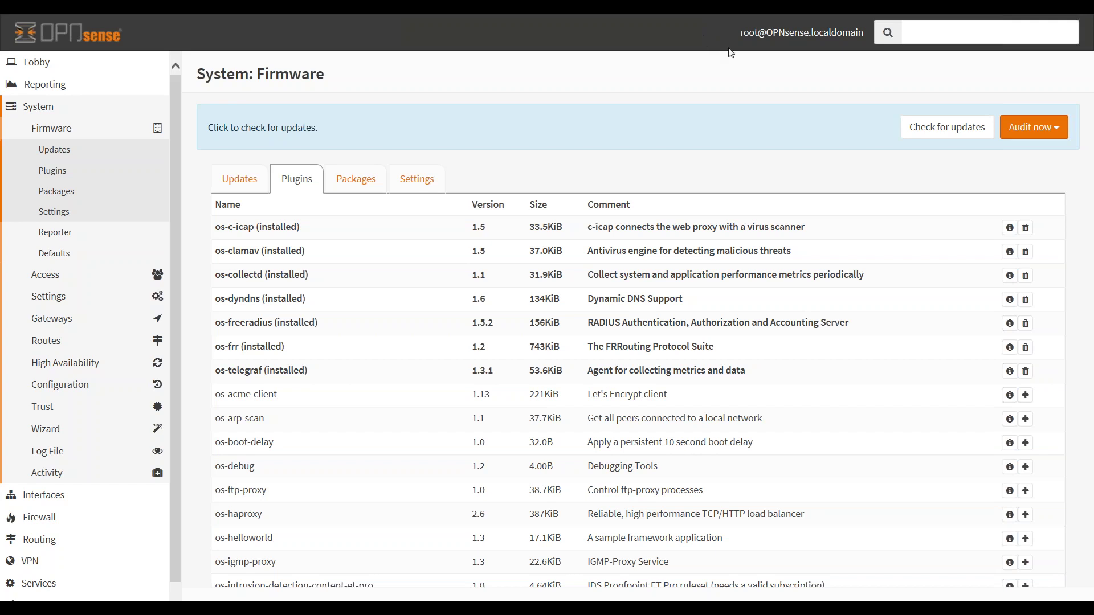
scroll(642, 380, "down", 10)
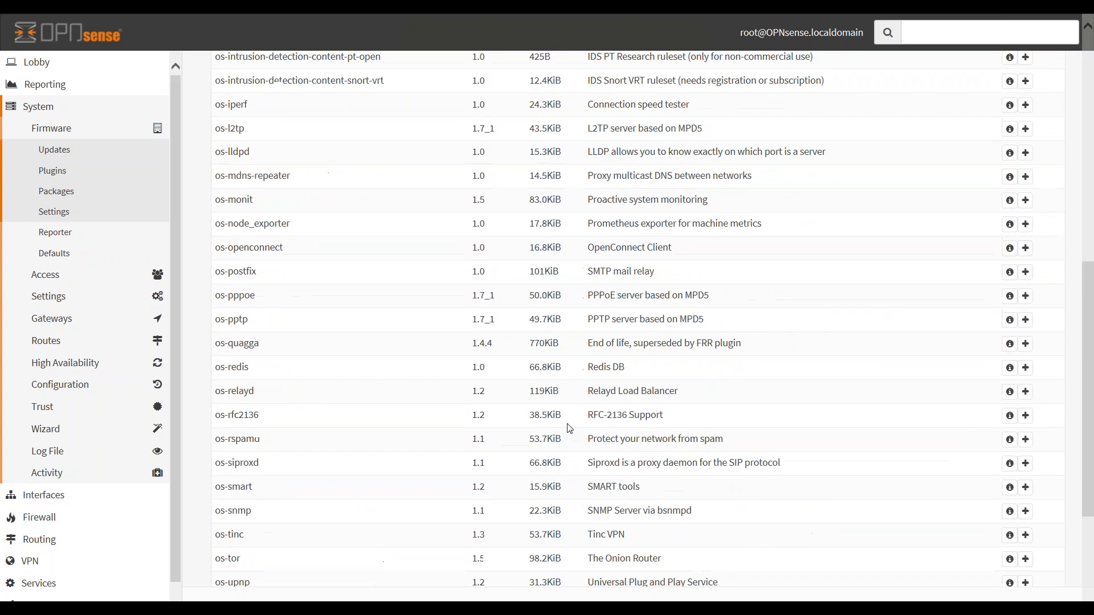
left_click_drag(261, 462, 223, 464)
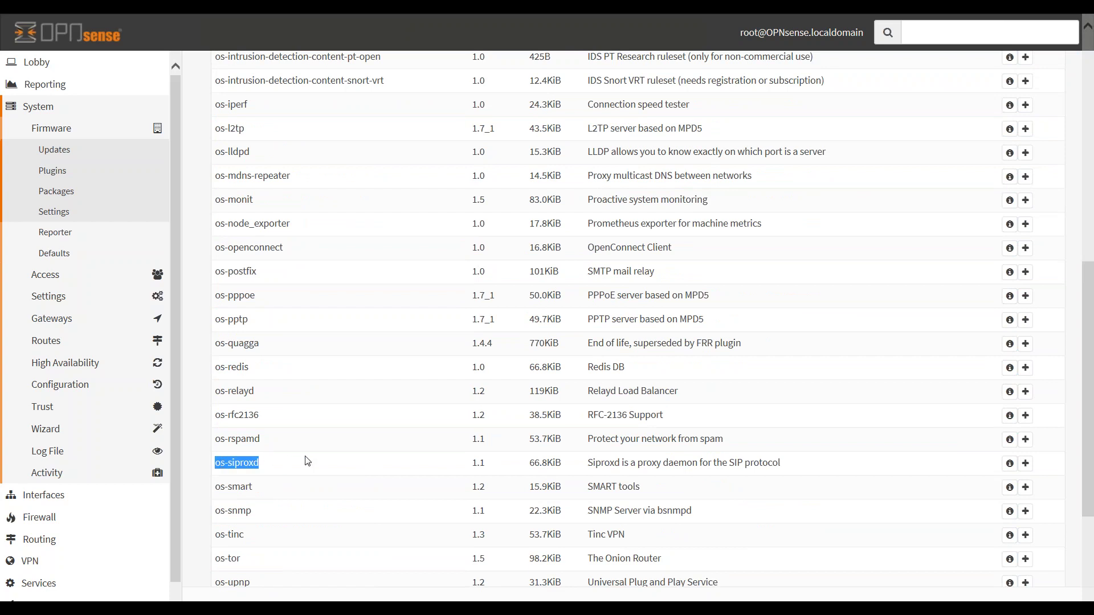
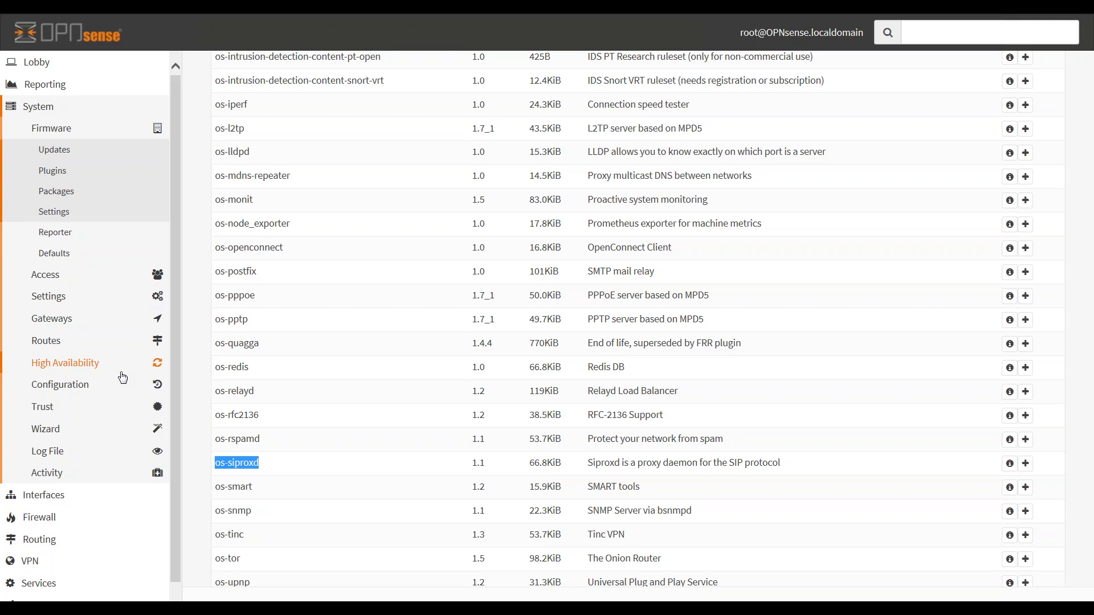
Step: Open the Web Proxy administration page from the Services section
scroll(75, 428, "down", 4)
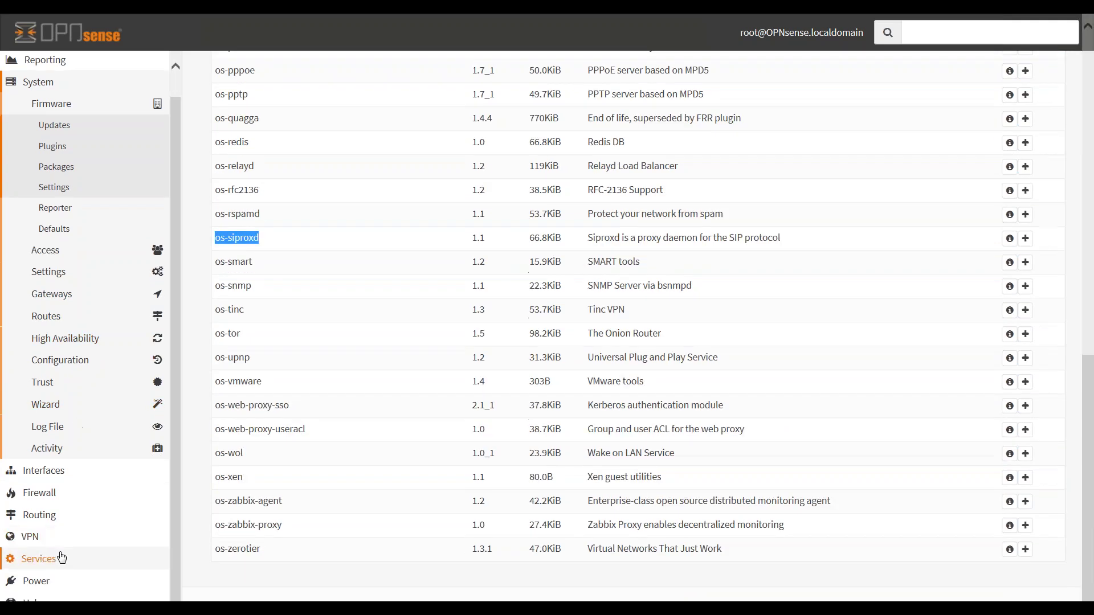
left_click(53, 566)
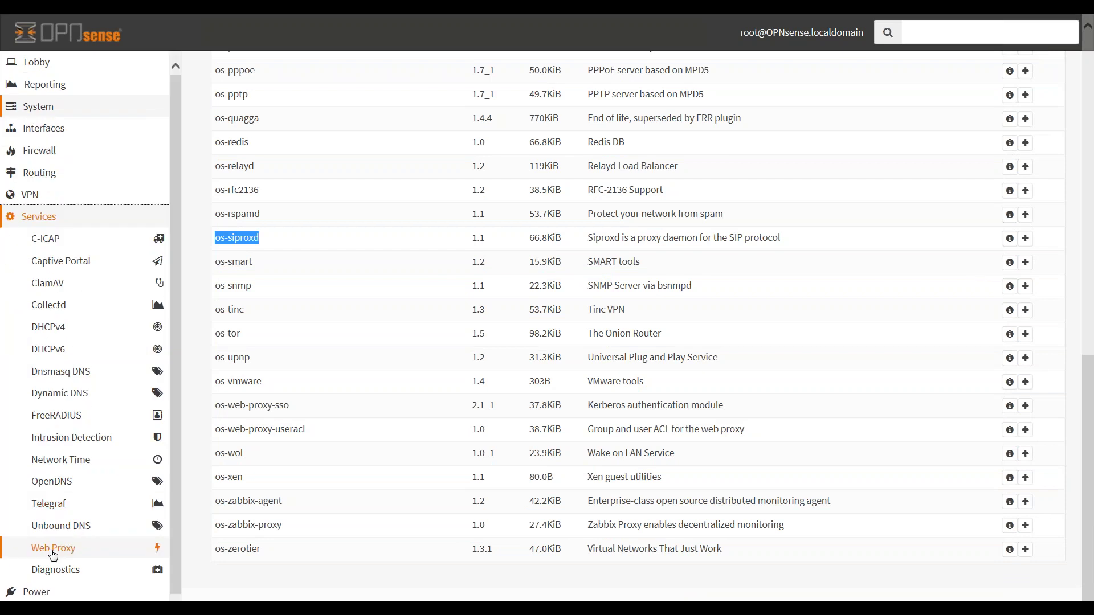
left_click(53, 551)
left_click(54, 570)
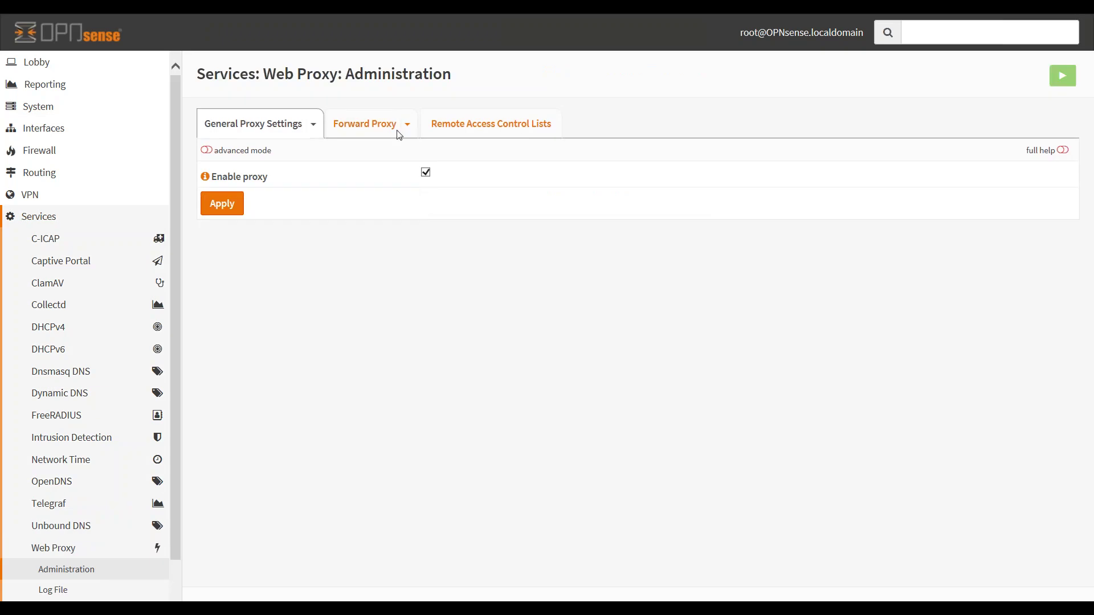
Step: Turn on advanced mode for the web proxy settings, and review the Forward Proxy access control list, including the MIME type blocking field
left_click(208, 151)
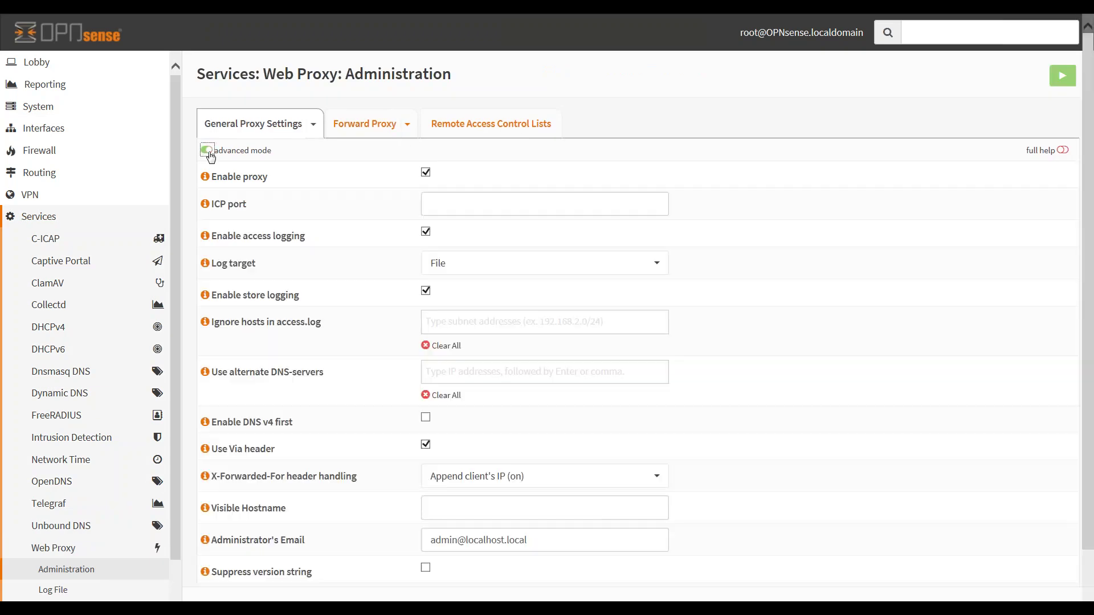
left_click(407, 127)
left_click(368, 190)
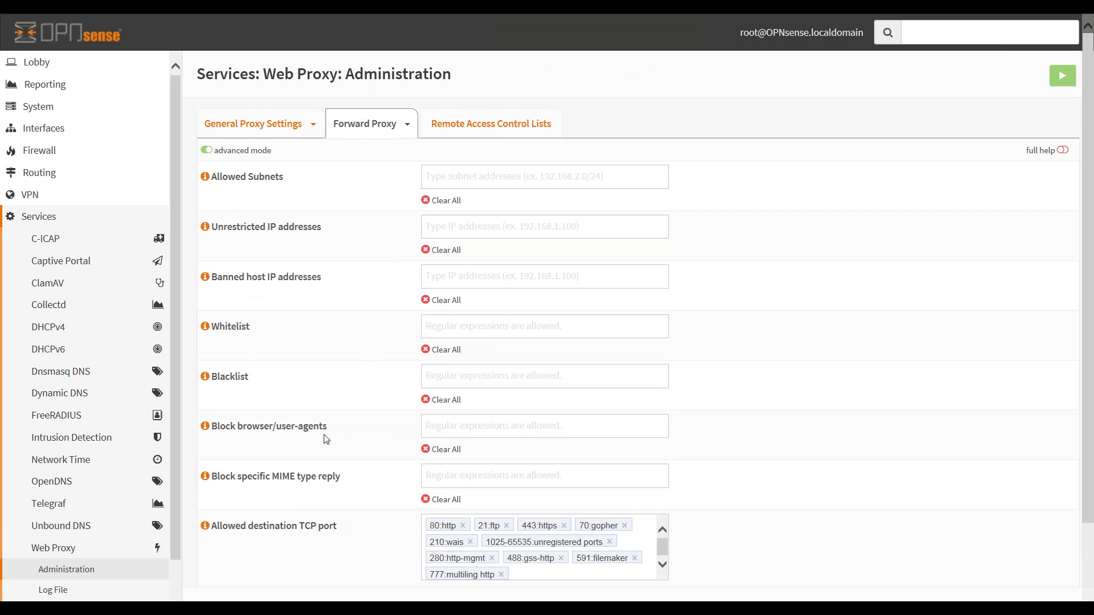
left_click_drag(210, 476, 331, 483)
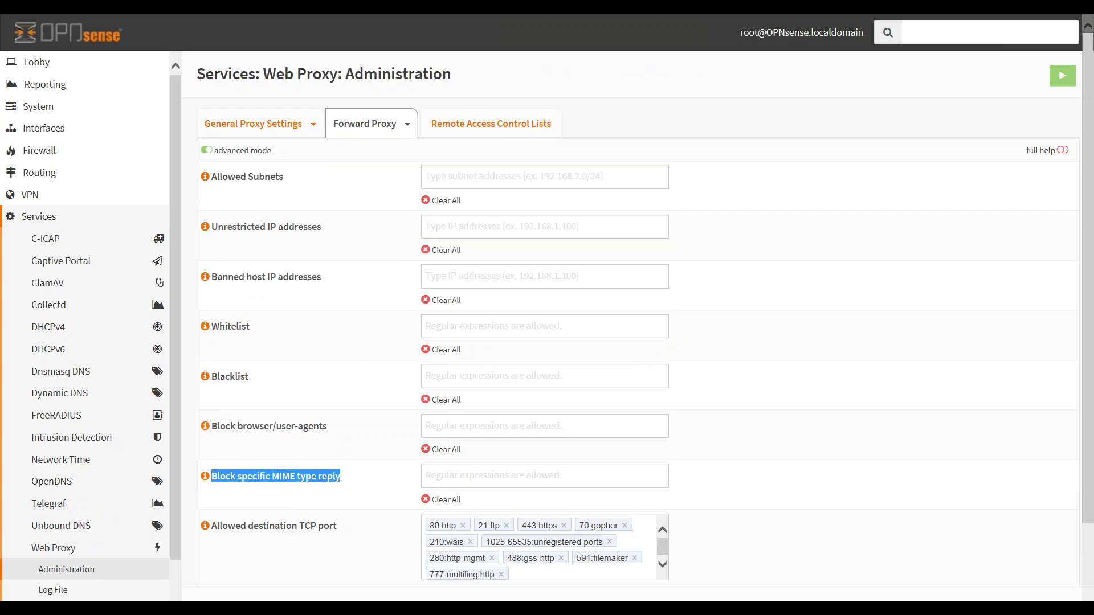
left_click(445, 479)
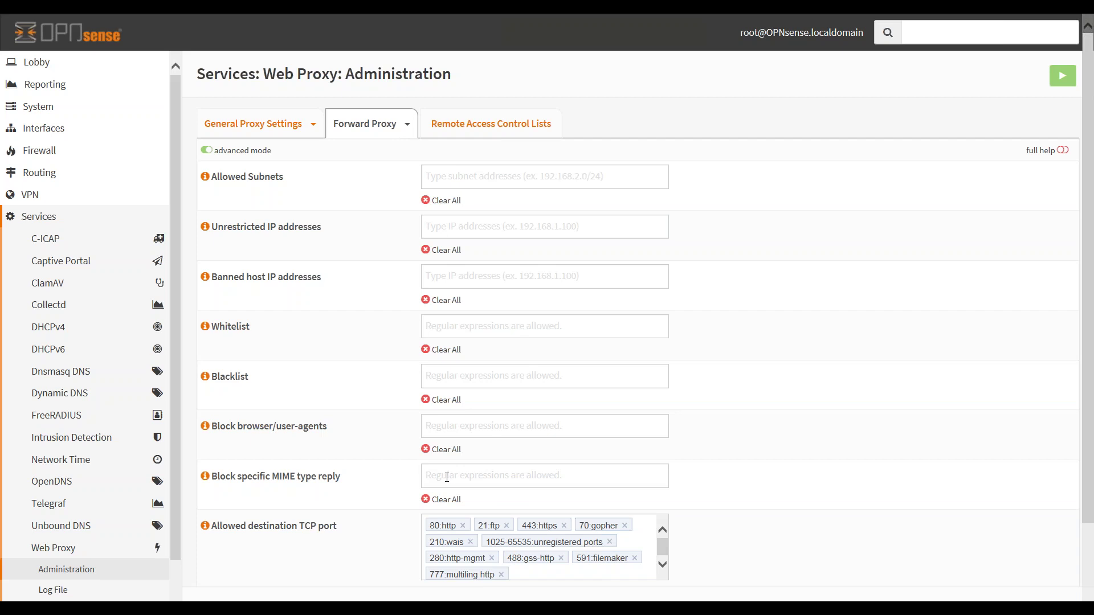
scroll(456, 480, "down", 2)
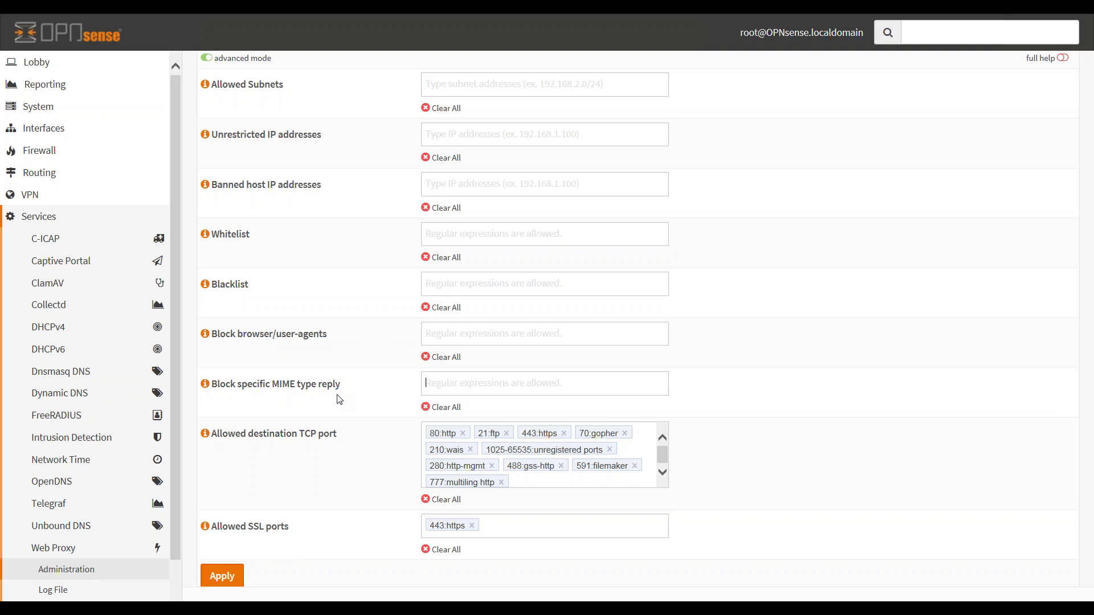
Step: Open the LAN firewall rules, and compare the IPv4 TCP/UDP _Ports rule with the default allow LAN to any rule
left_click(53, 156)
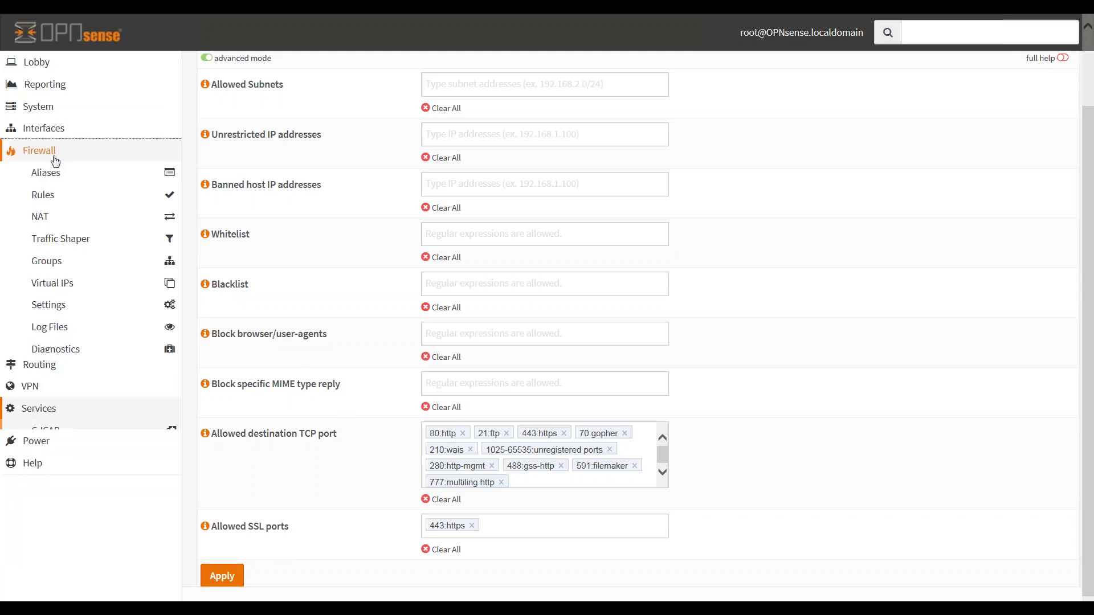
left_click(61, 196)
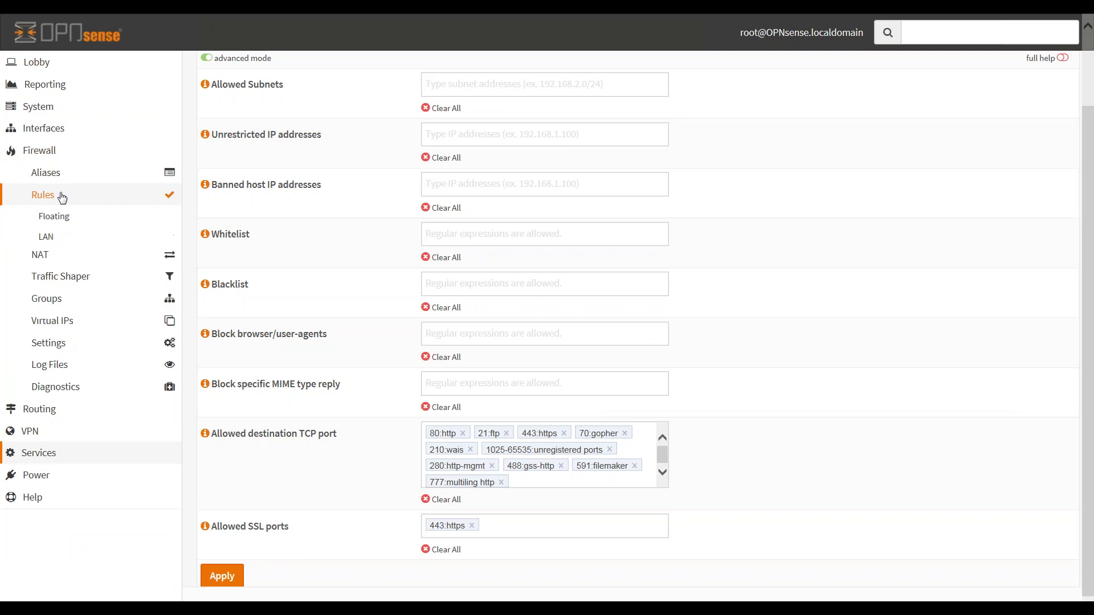
left_click(53, 240)
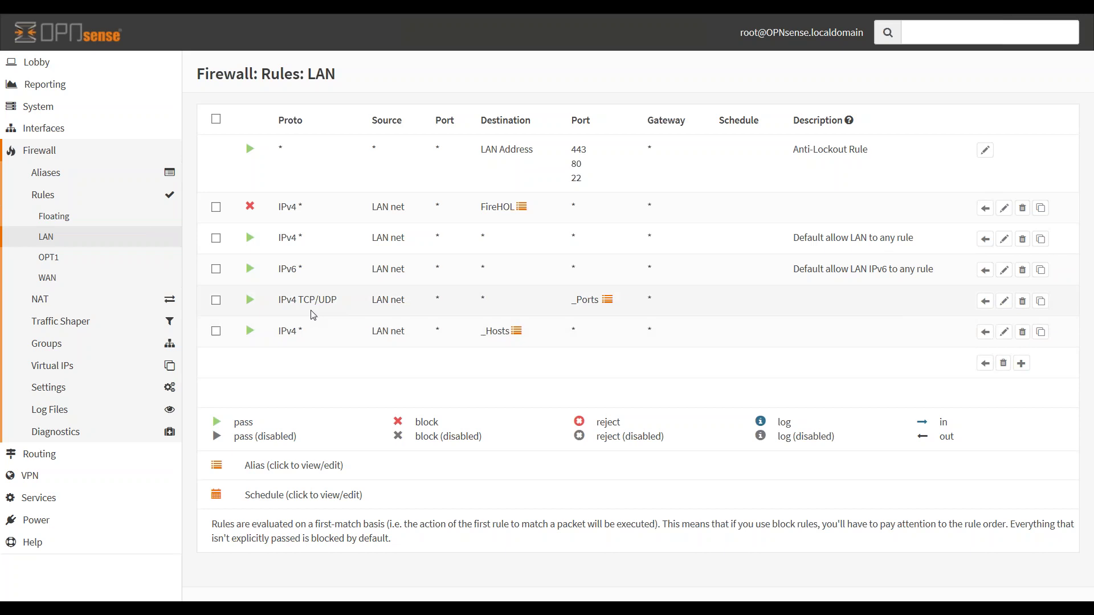
left_click_drag(311, 301, 595, 301)
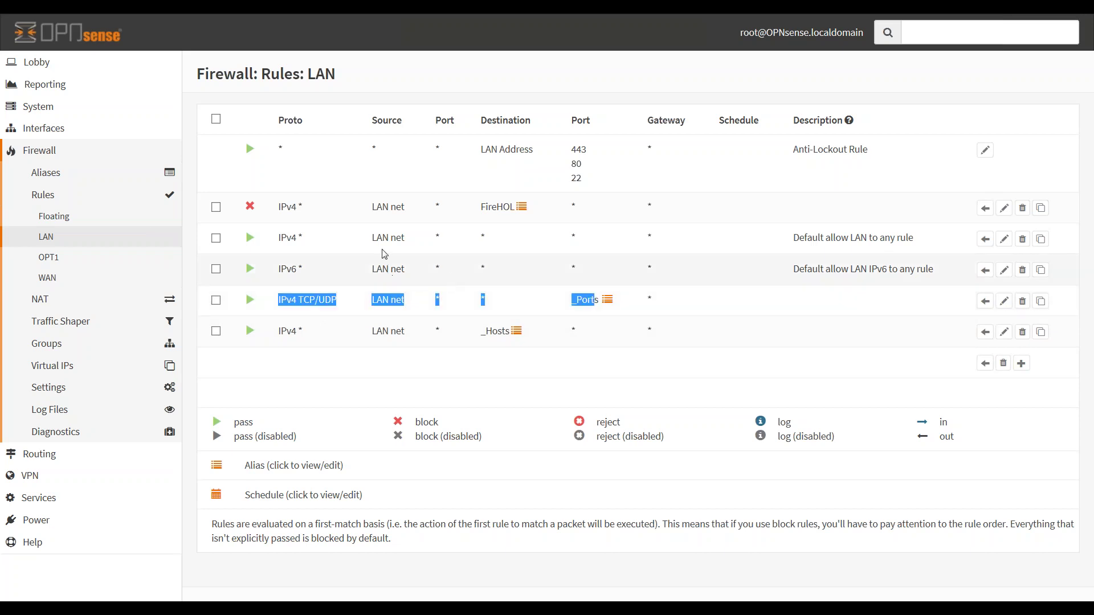
left_click_drag(369, 238, 625, 242)
left_click(634, 245)
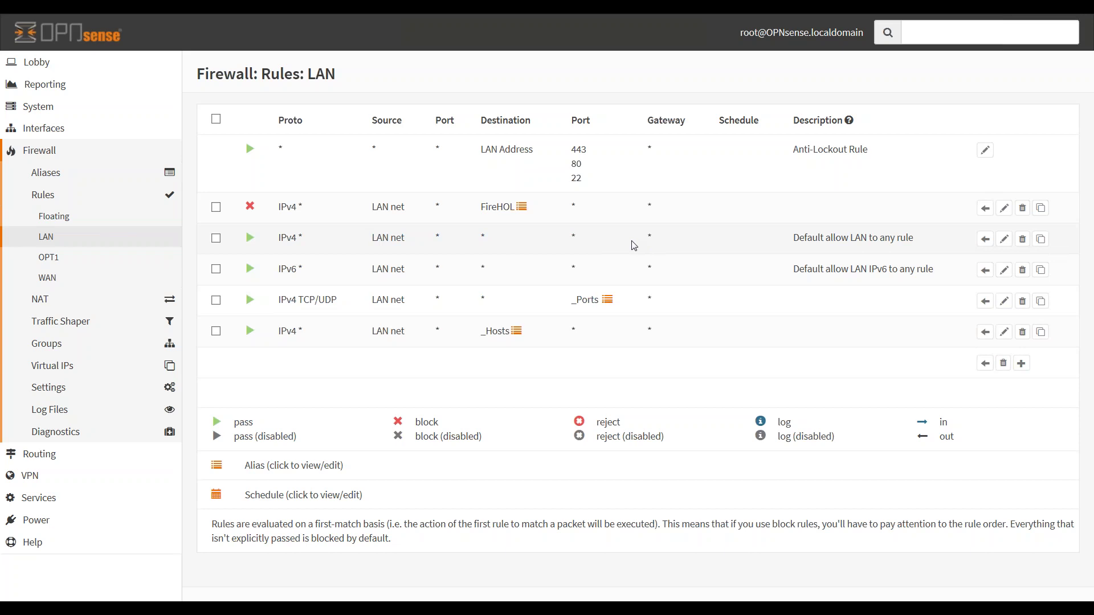
Step: Move the IPv4 TCP/UDP _Ports rule above the default allow LAN to any rule, directly below the FireHOL block rule
left_click(216, 300)
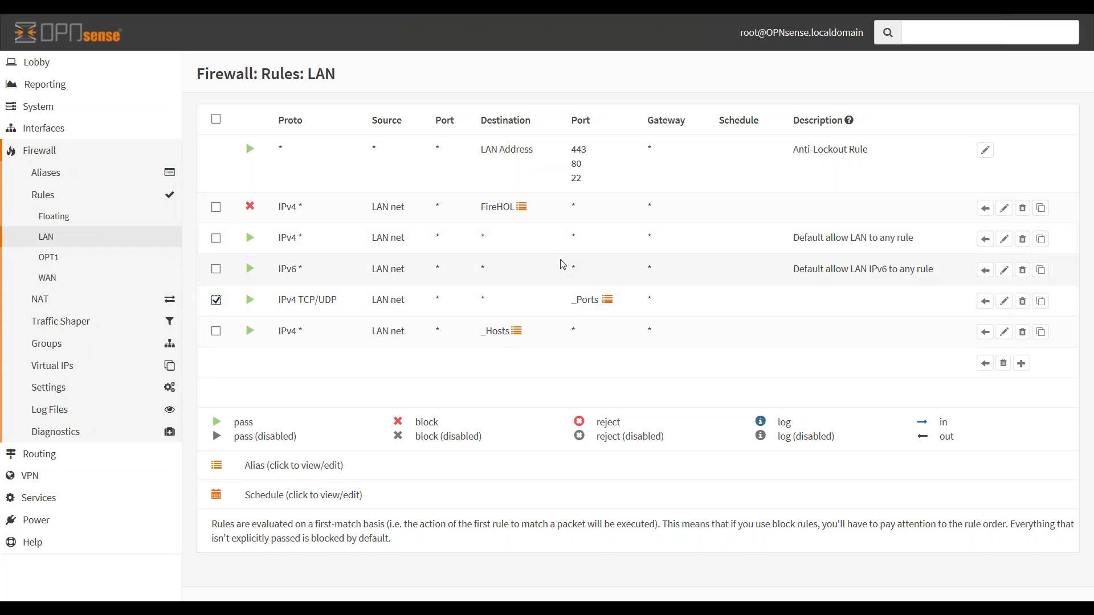
left_click(989, 246)
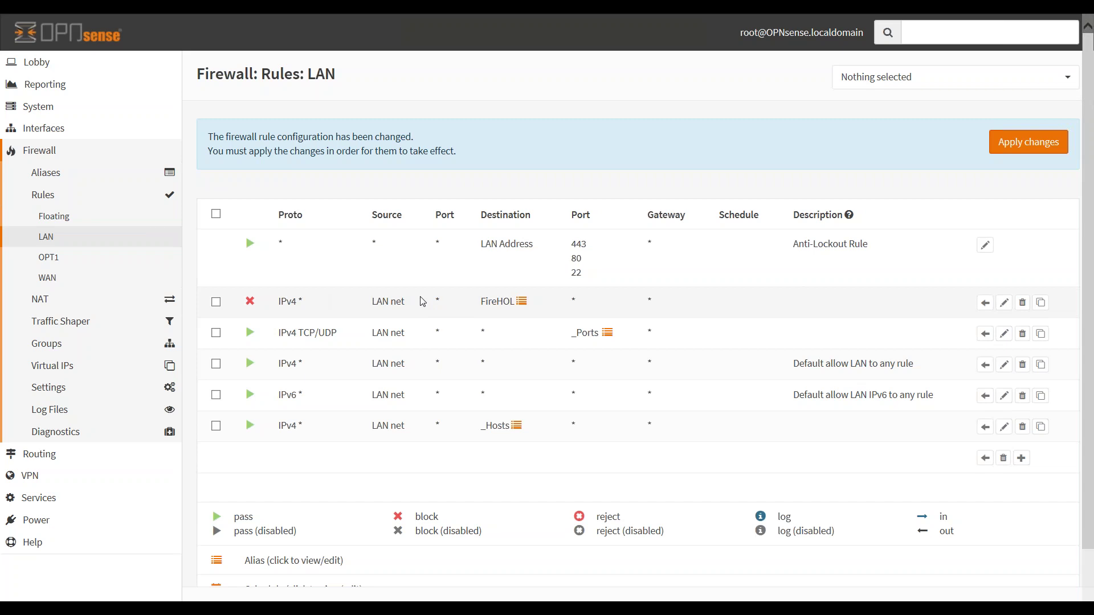
left_click_drag(484, 302, 502, 302)
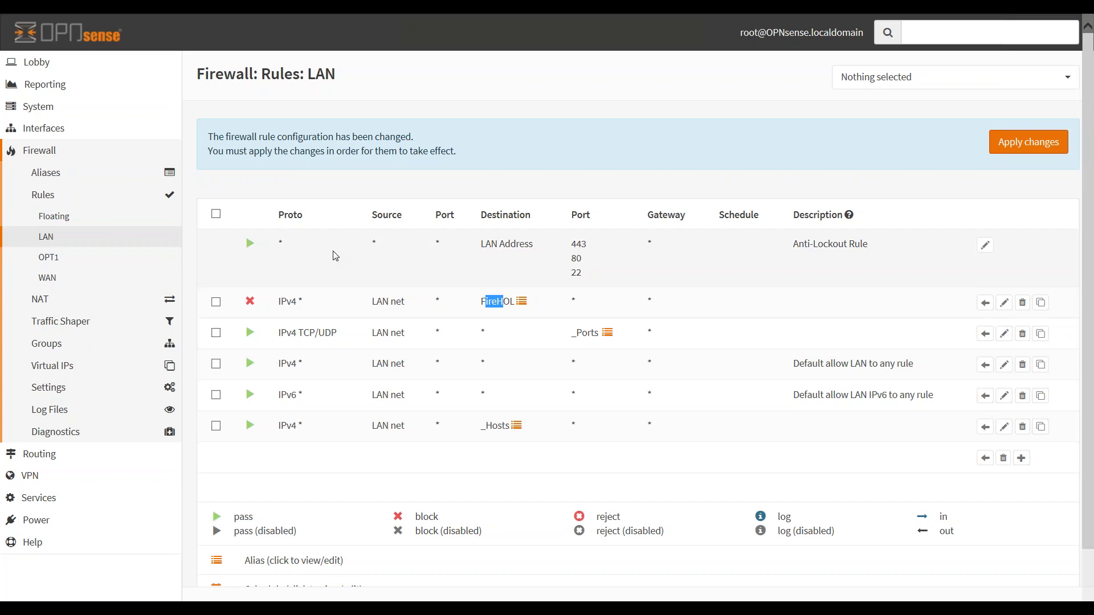
Step: Open the High Availability settings, and examine the configuration synchronization options such as Users and Groups
left_click(33, 113)
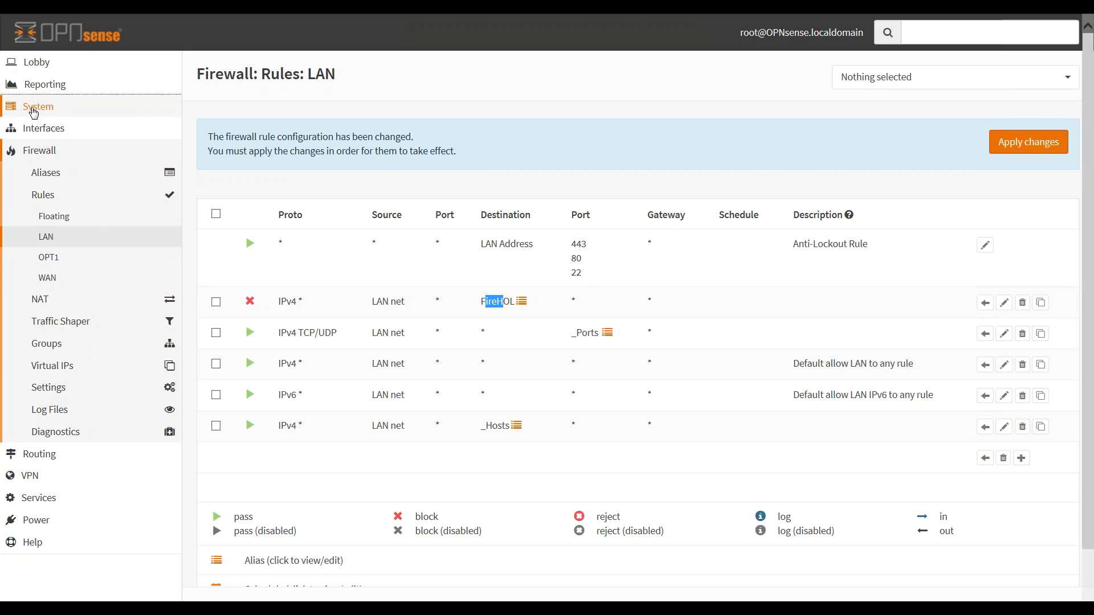
left_click(63, 238)
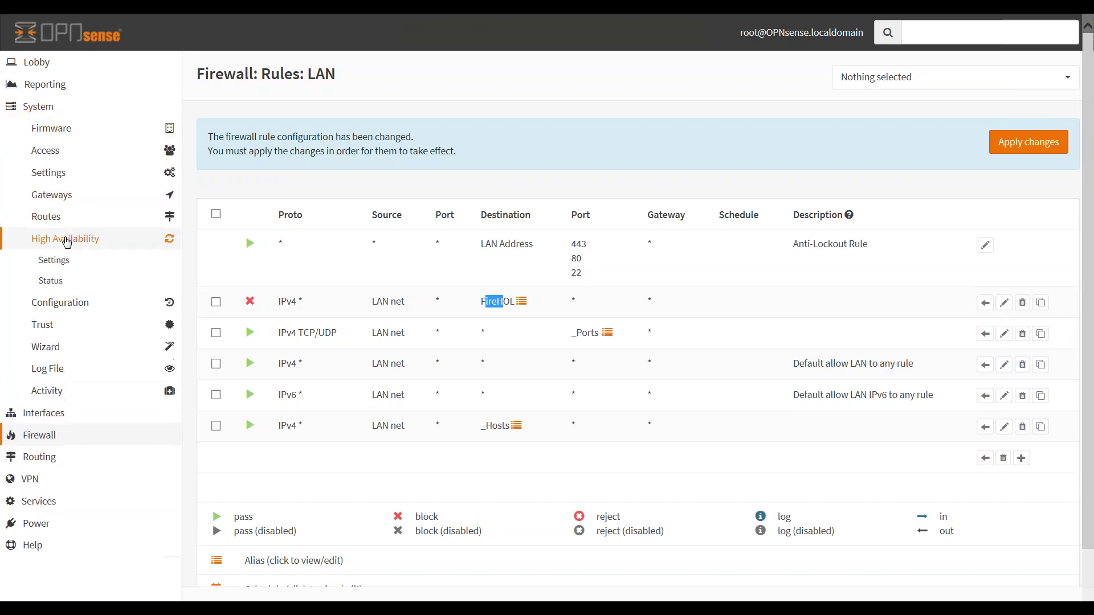
left_click(55, 266)
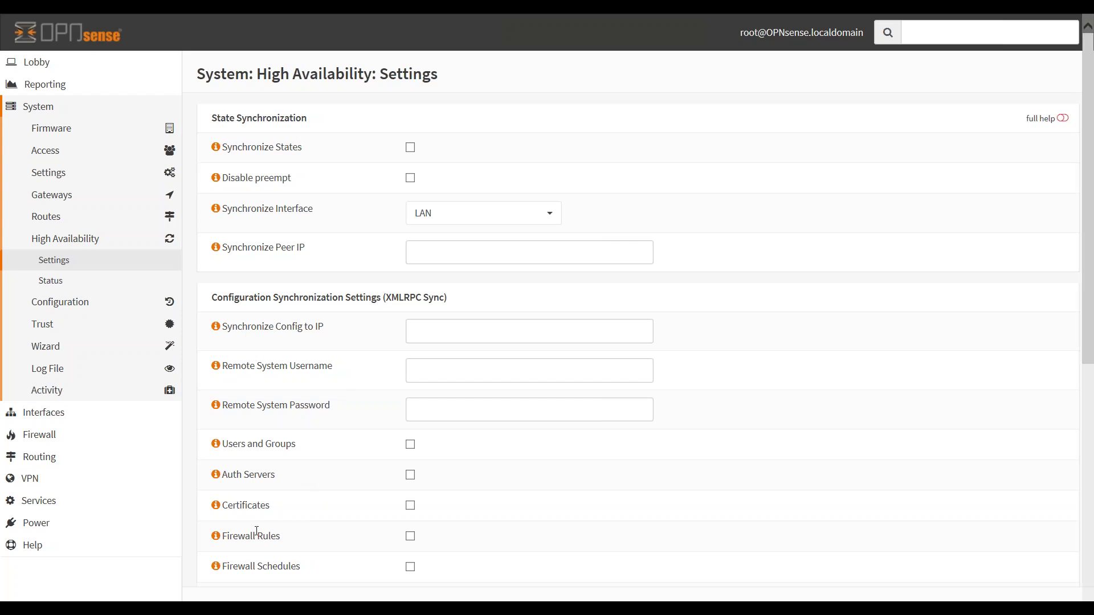
triple_click(264, 445)
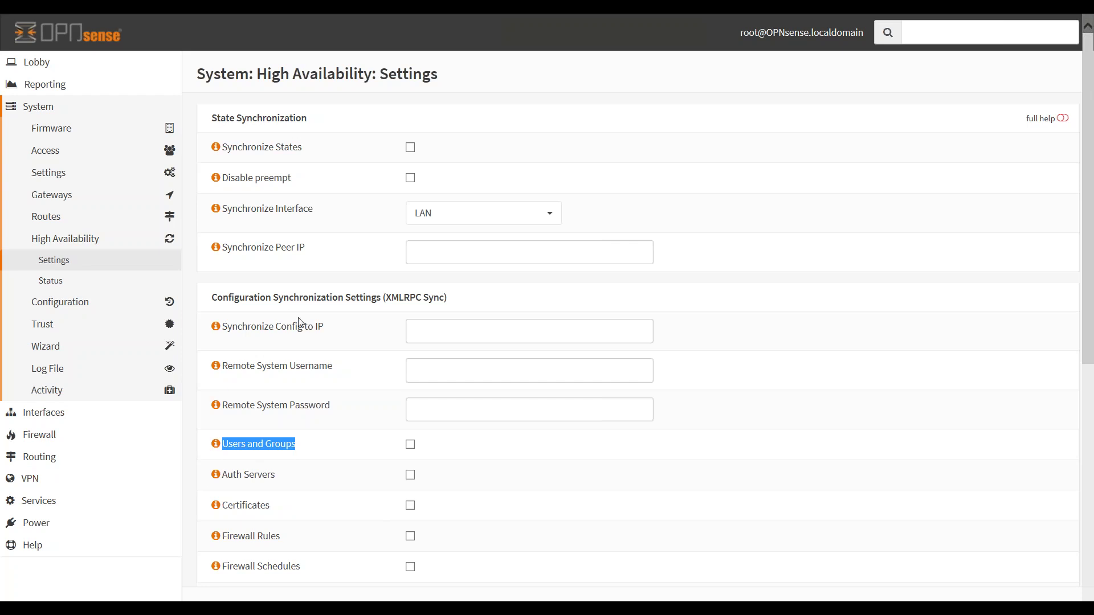
Step: Open the firewall's virtual IP settings, and start a new virtual IP entry with the mode set to CARP
left_click(39, 436)
left_click(65, 284)
left_click(63, 305)
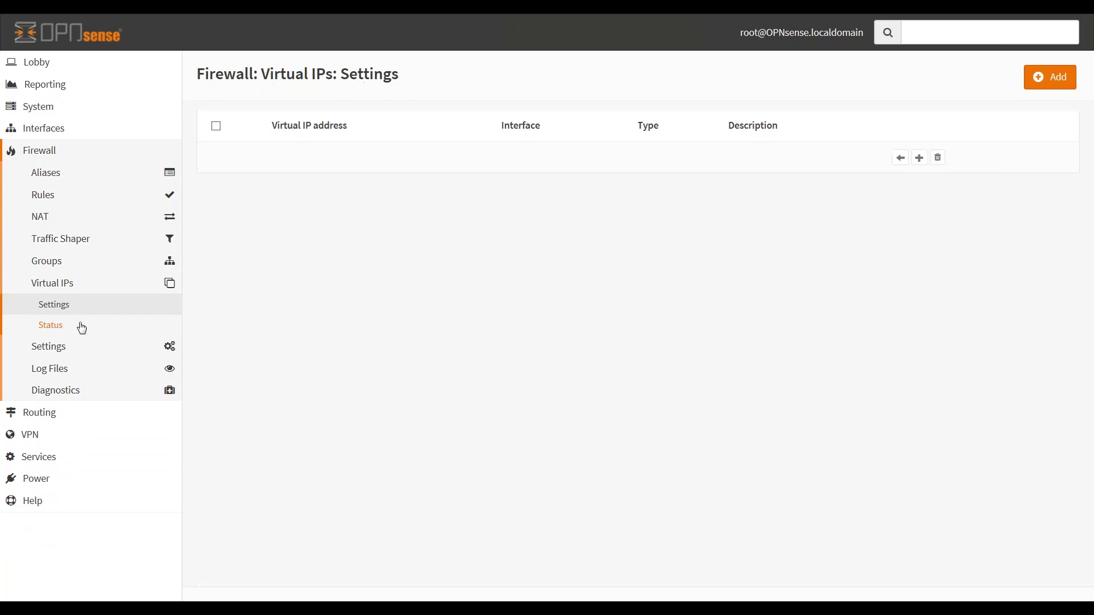
left_click(919, 160)
left_click(498, 157)
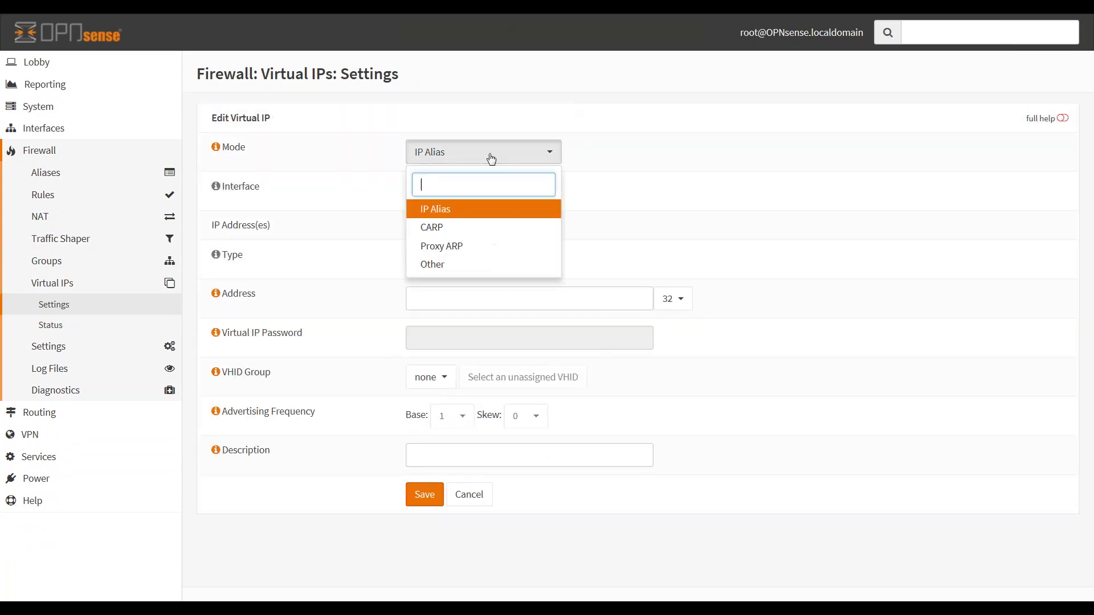
left_click(440, 232)
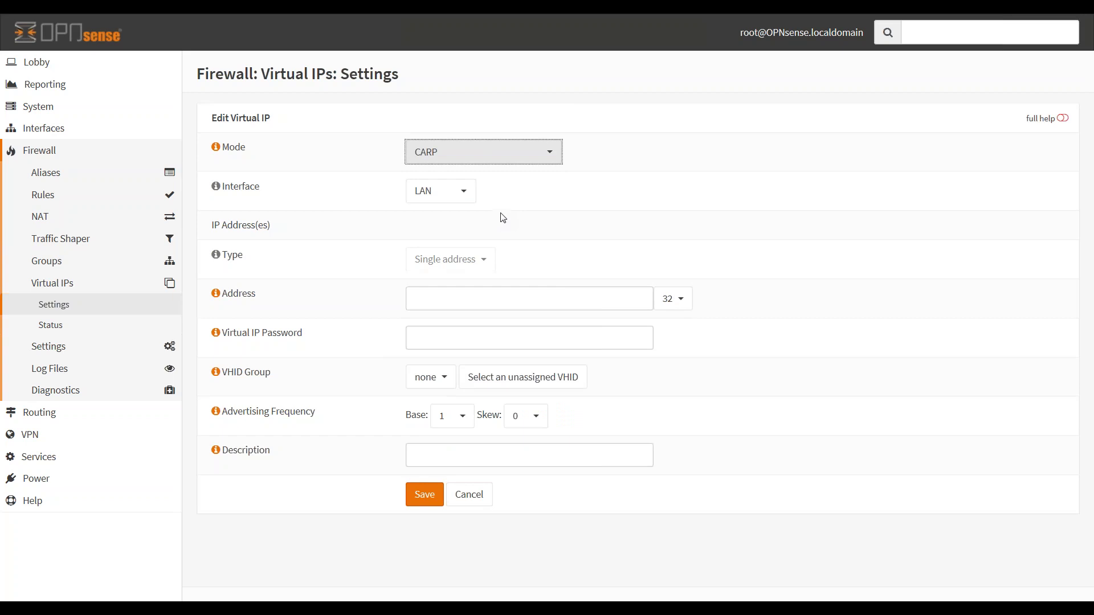
Step: Keep LAN as the CARP interface, enter 10.10.10.1 as the virtual IP address, and look through the VHID group choices
left_click(457, 202)
left_click(450, 203)
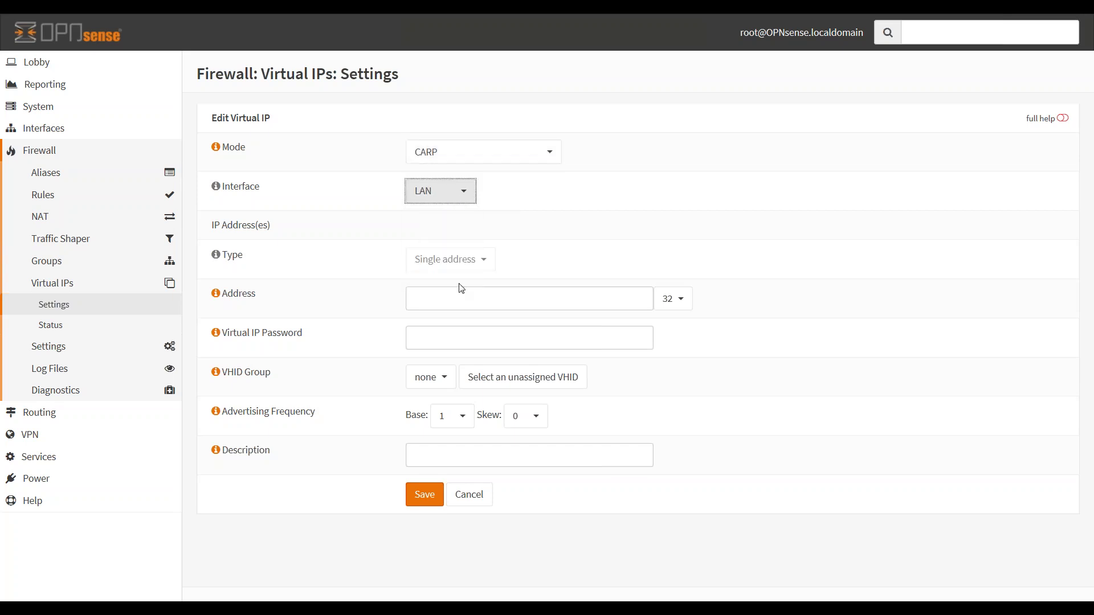
left_click(483, 303)
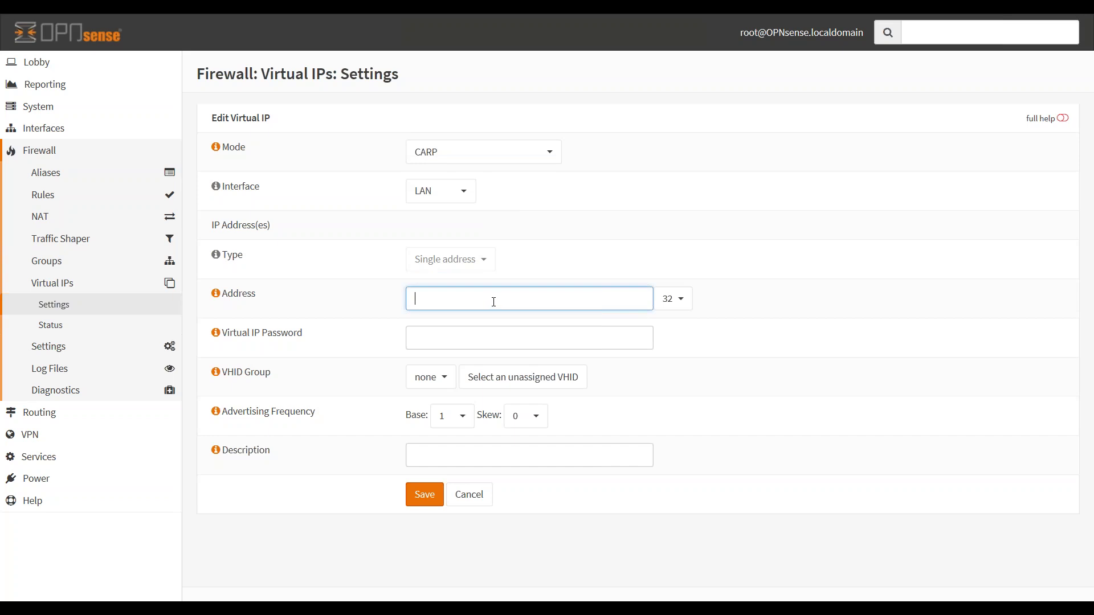
type("10.10.10.1")
left_click(446, 340)
left_click(442, 379)
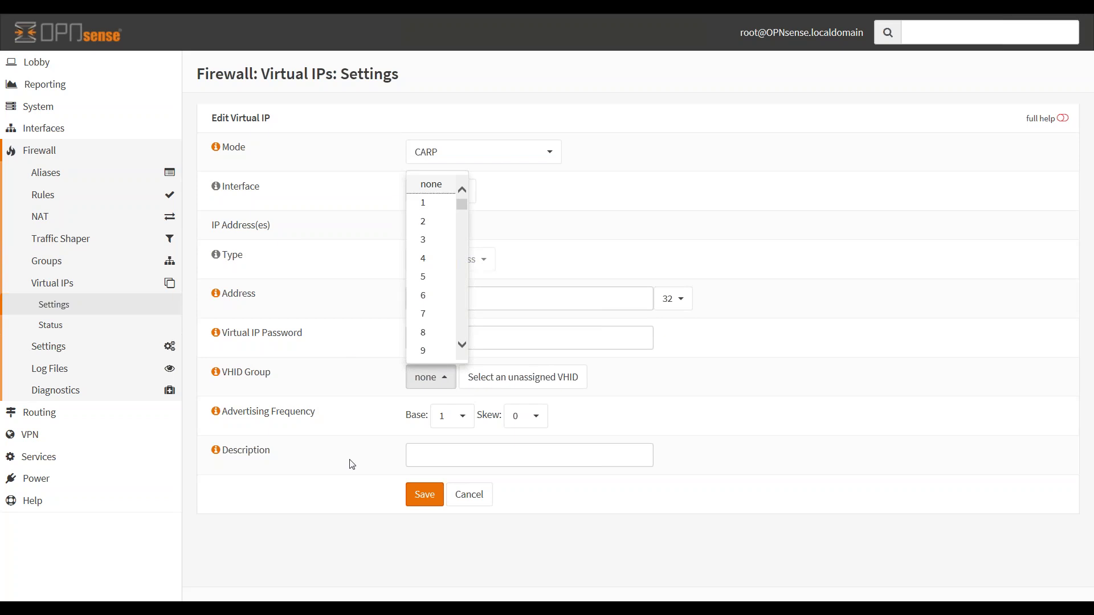
left_click(316, 494)
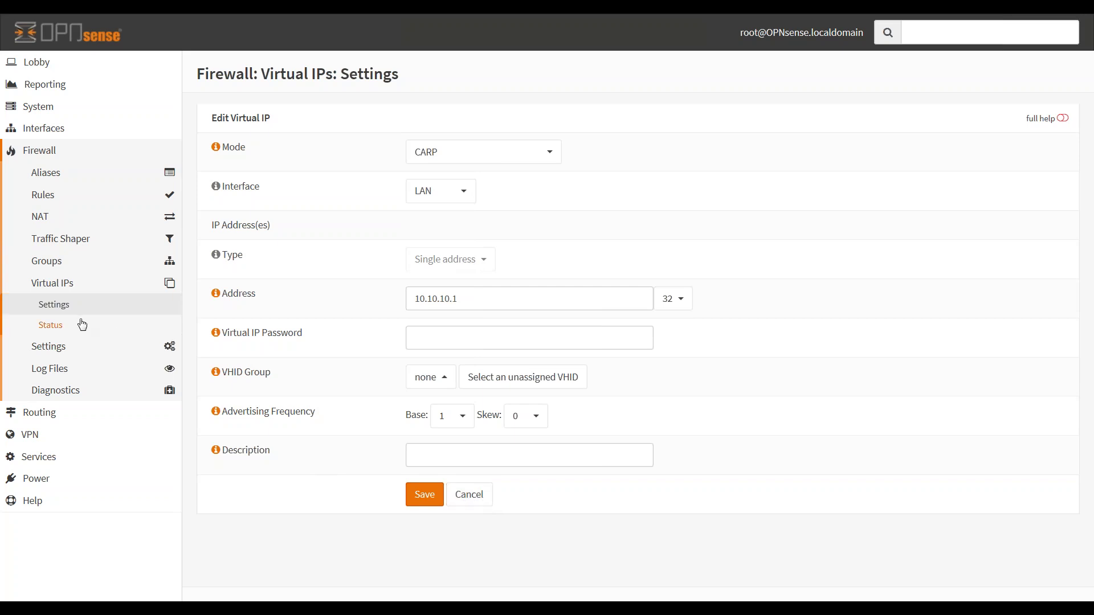
Step: Check the CARP interface status on the virtual IP status page
left_click(60, 327)
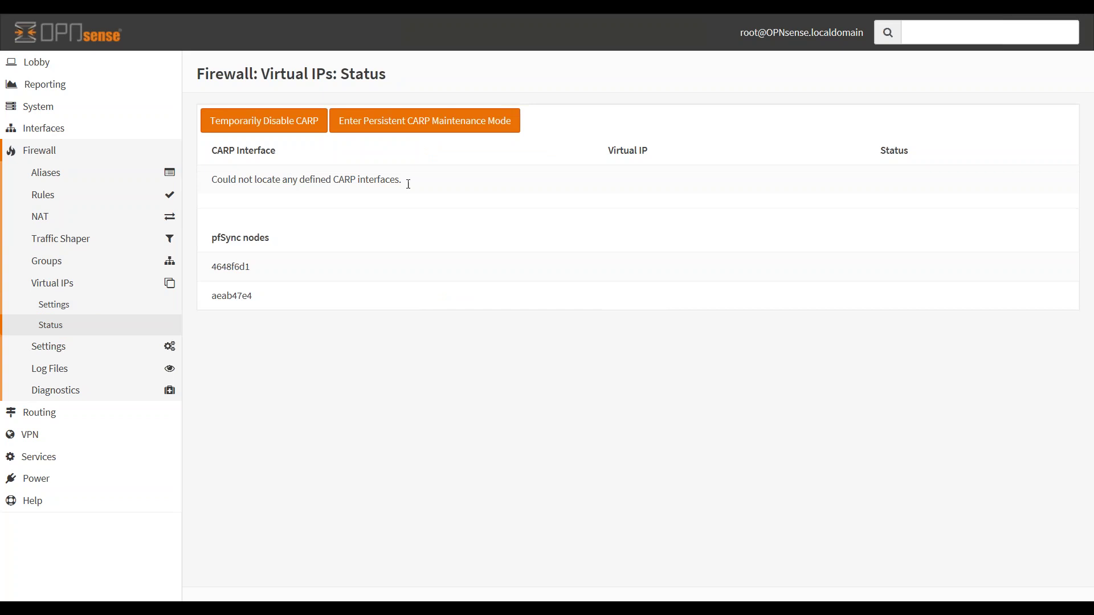
left_click_drag(408, 179, 254, 180)
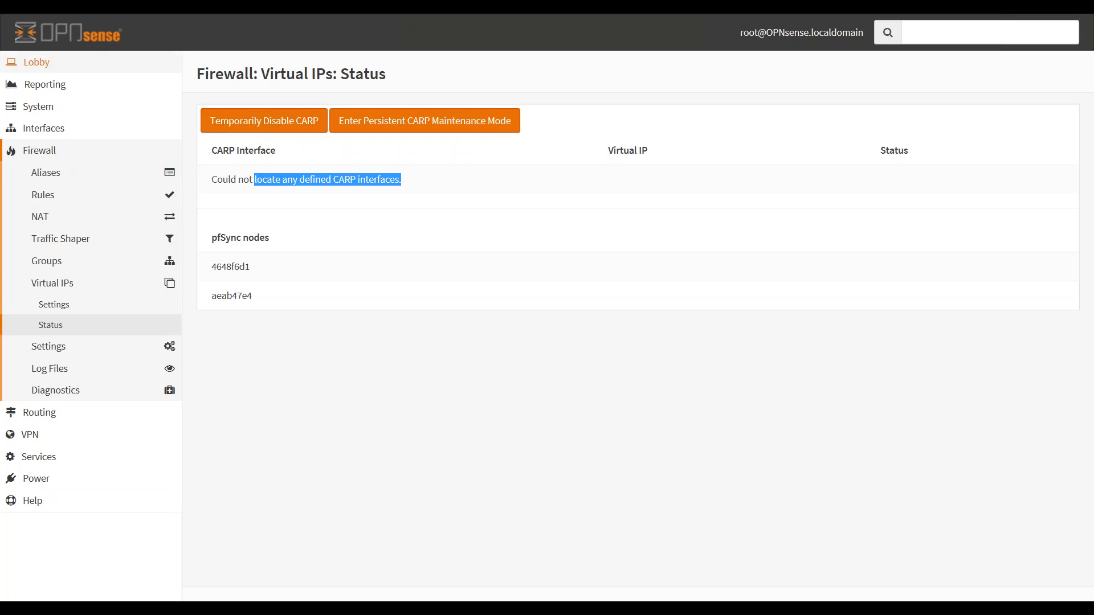
Step: Open the configuration backups page in the System section to view the download and restore options
left_click(50, 113)
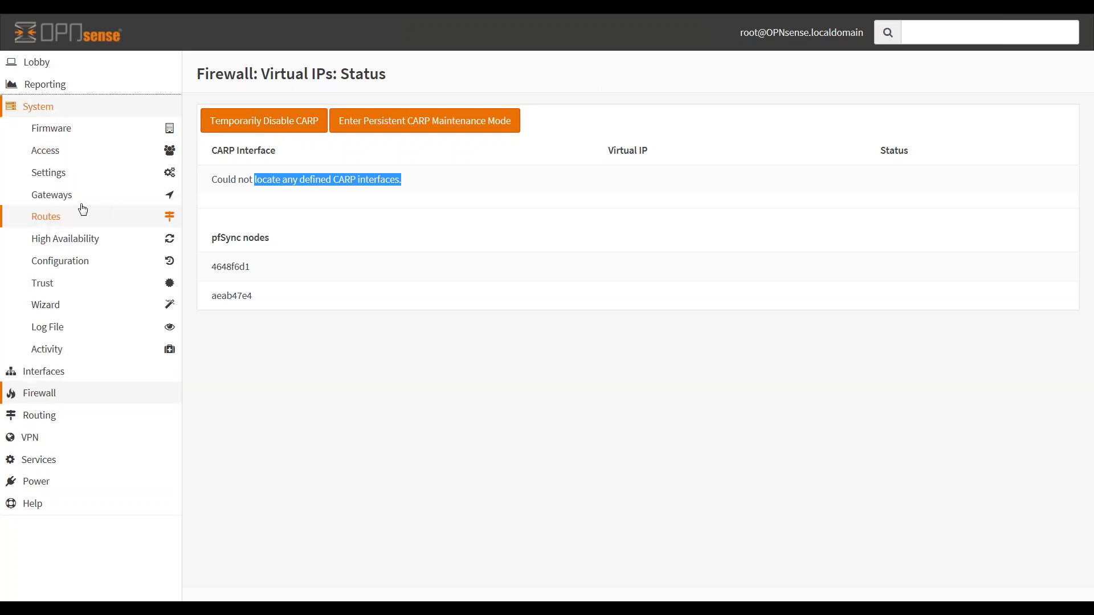
left_click(52, 261)
left_click(59, 289)
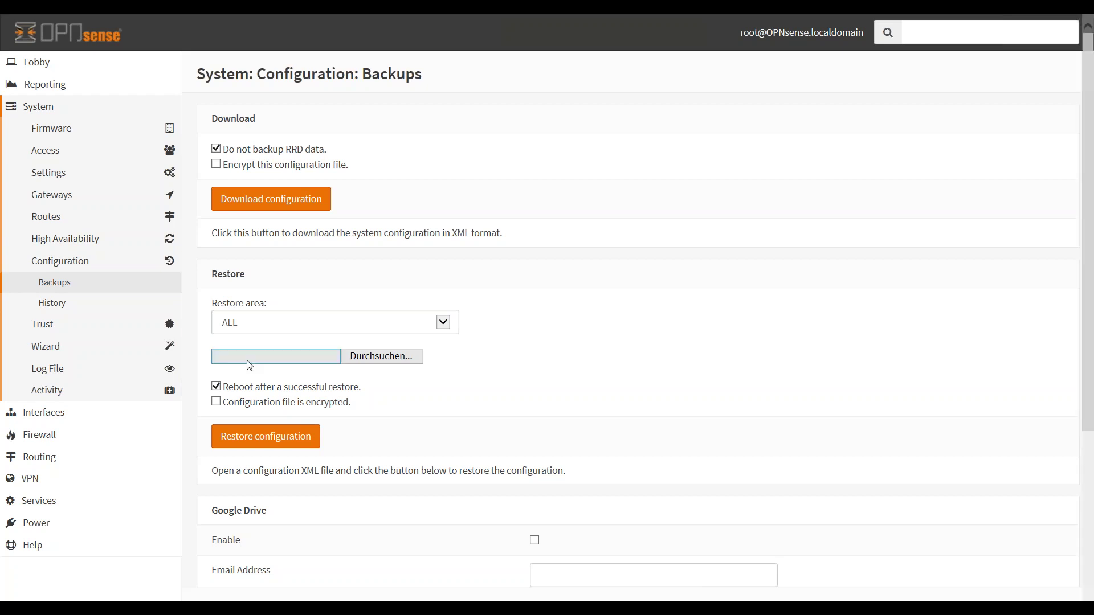
Step: Open the firewall's traffic shaper settings to view the configured pipes
left_click(26, 436)
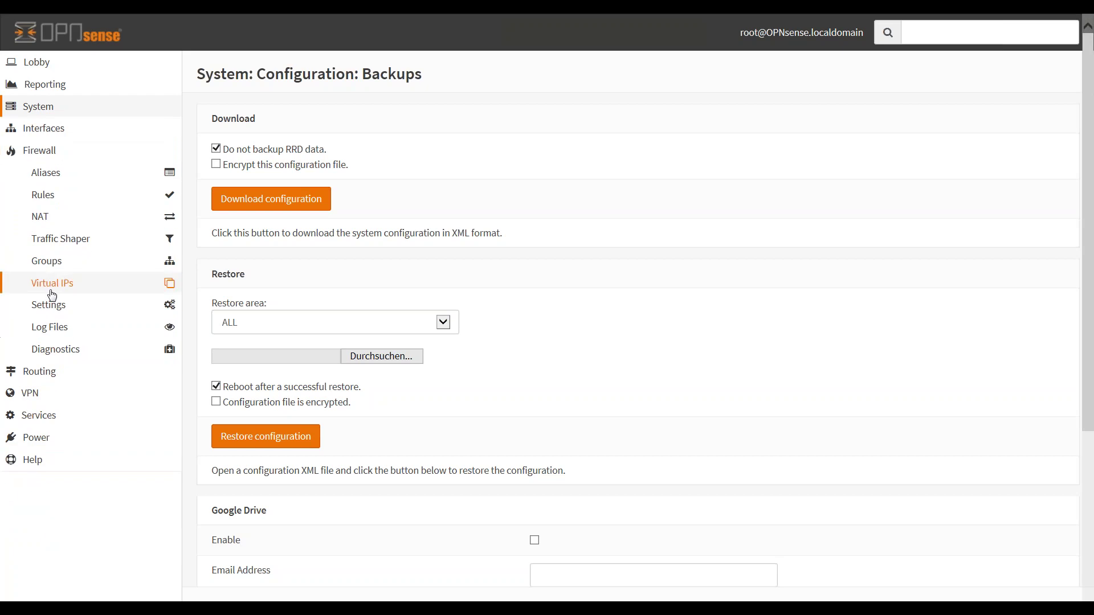
left_click(63, 240)
left_click(53, 260)
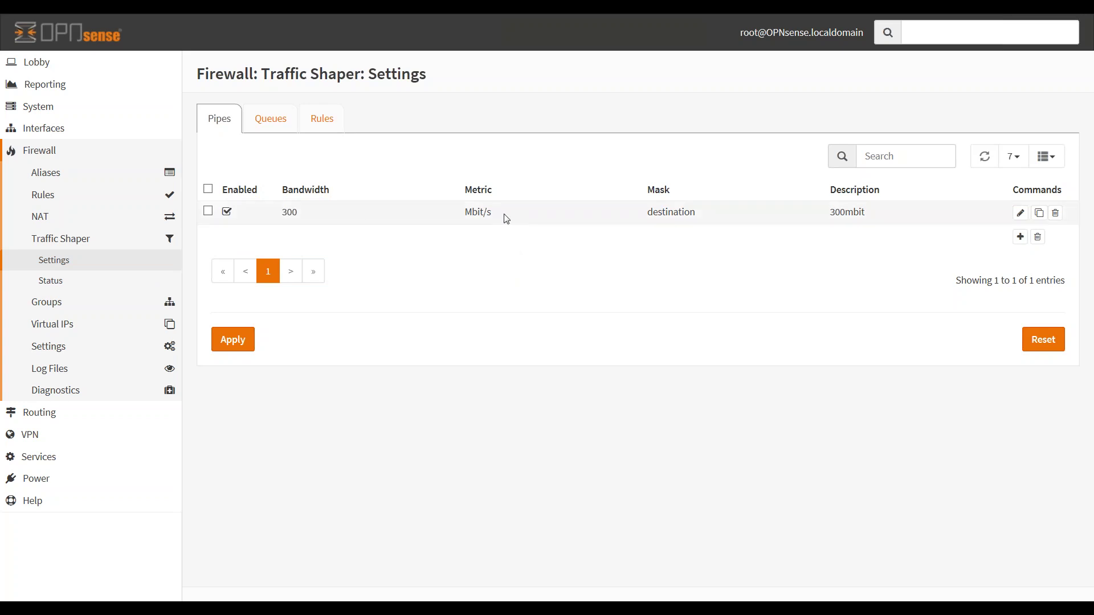
Step: Try the FlowQueue-CoDel scheduler type on the 300mbit pipe, and close the pipe form without saving
left_click(1020, 219)
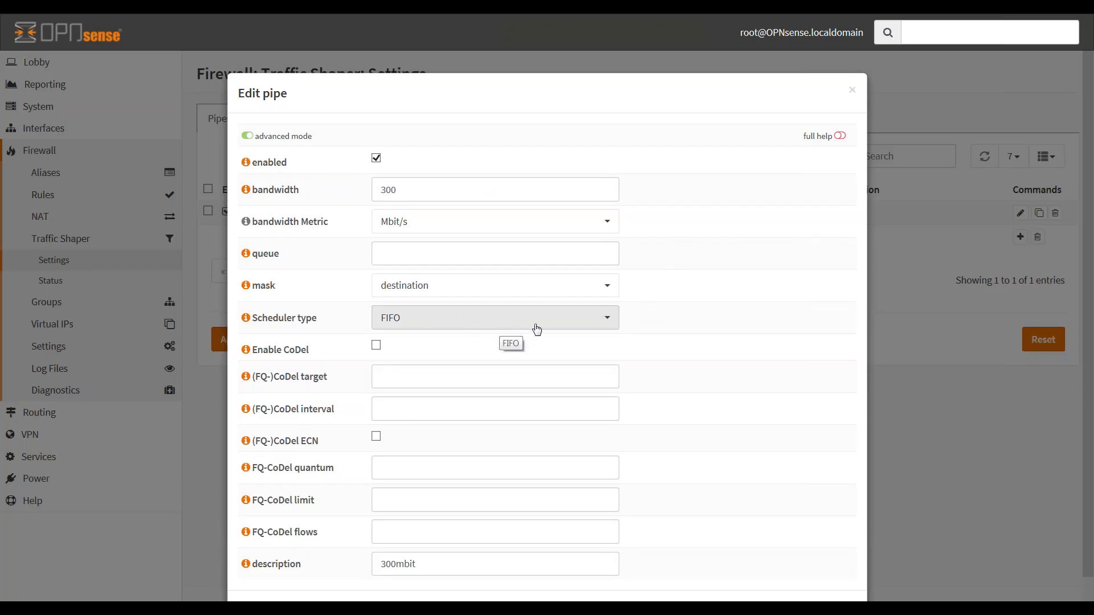
left_click(586, 326)
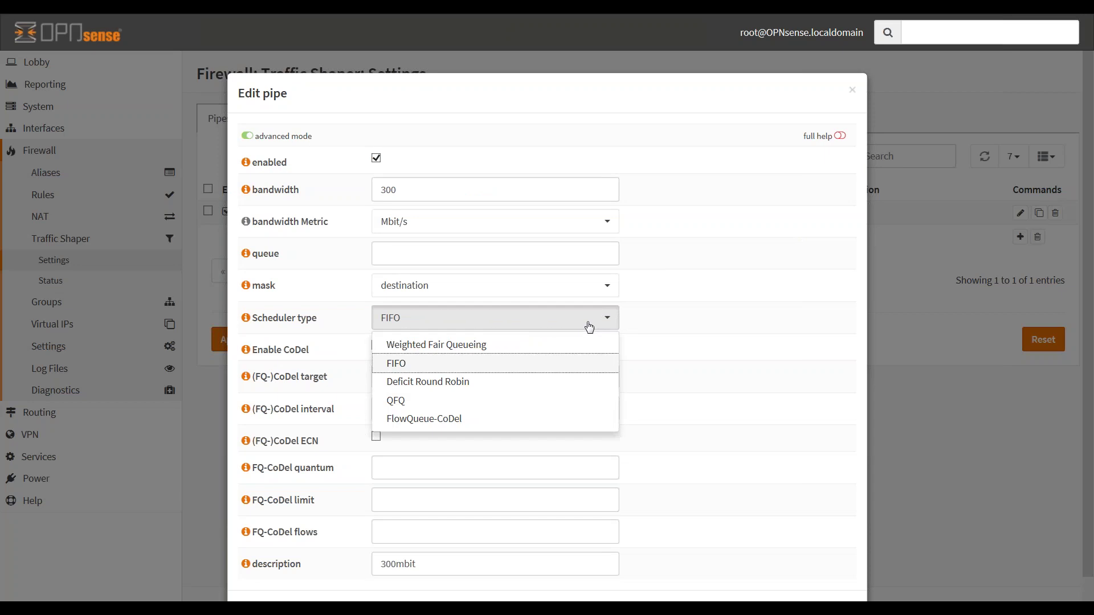
left_click(496, 422)
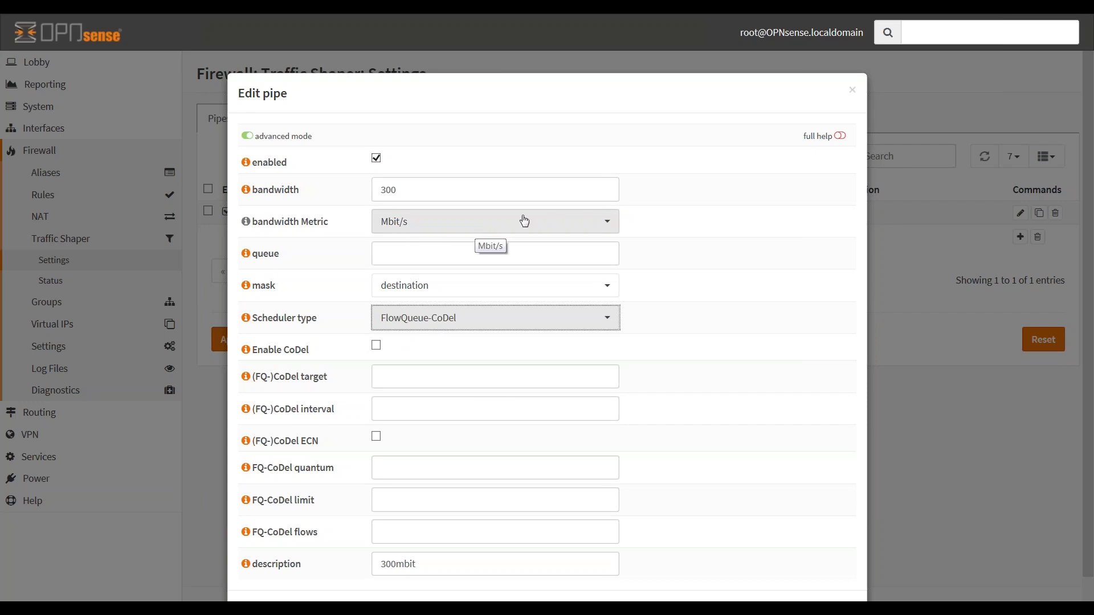
left_click(853, 91)
Step: Review the interface, protocol and source settings of the first traffic shaper rule, and close the rule form without saving
left_click(319, 122)
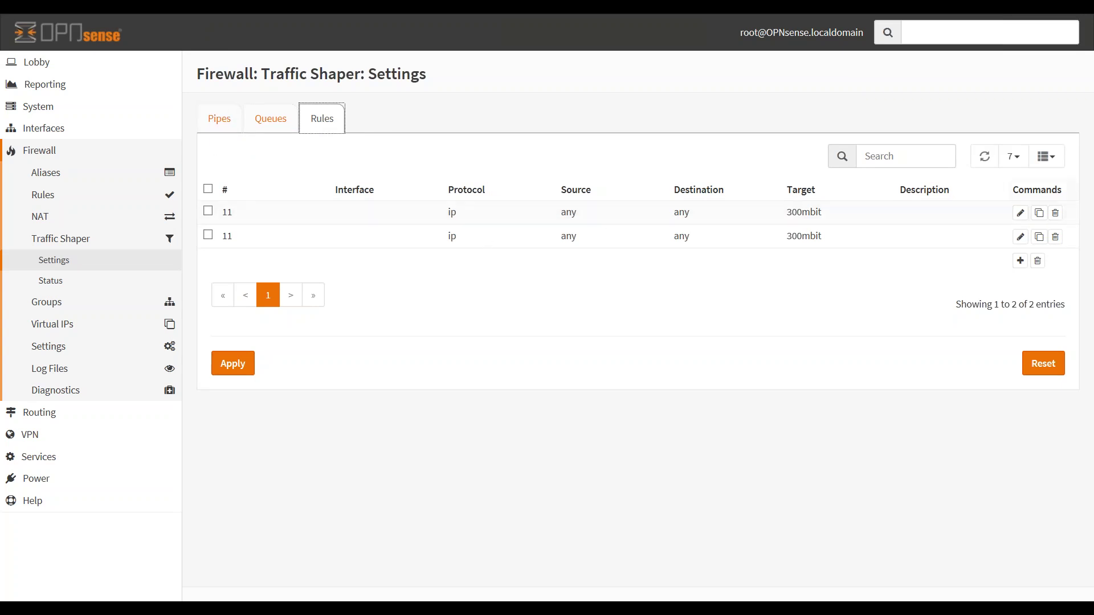
left_click(1021, 215)
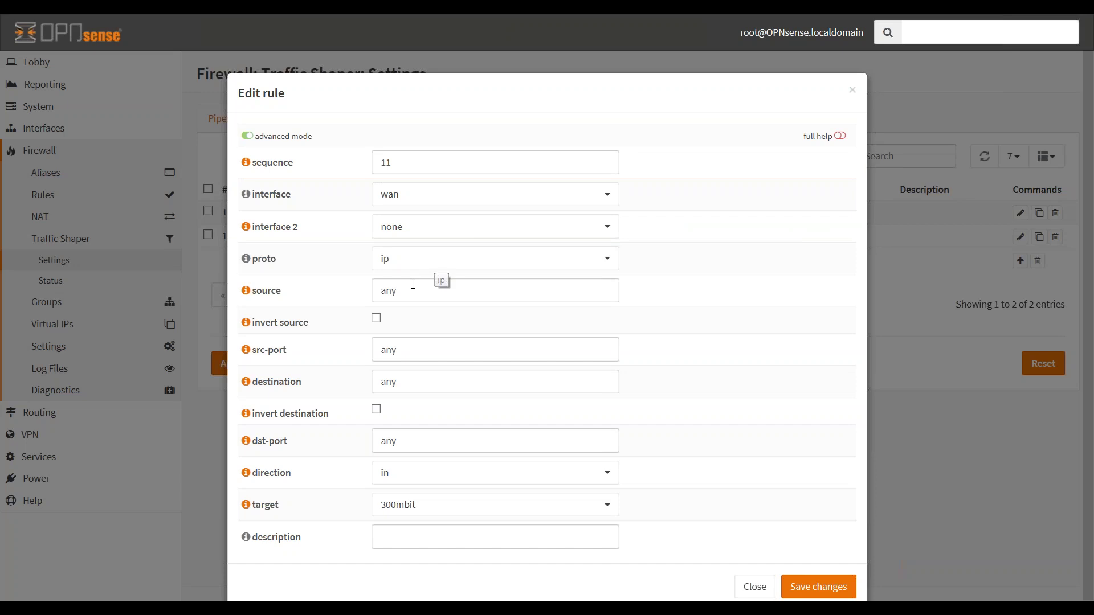
left_click(427, 289)
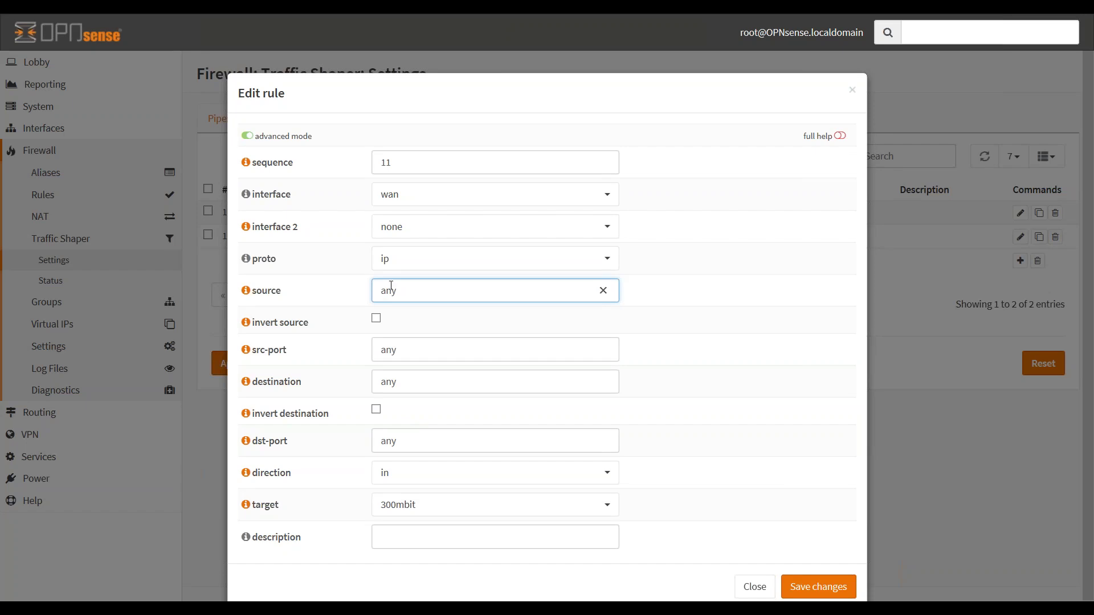
left_click(399, 263)
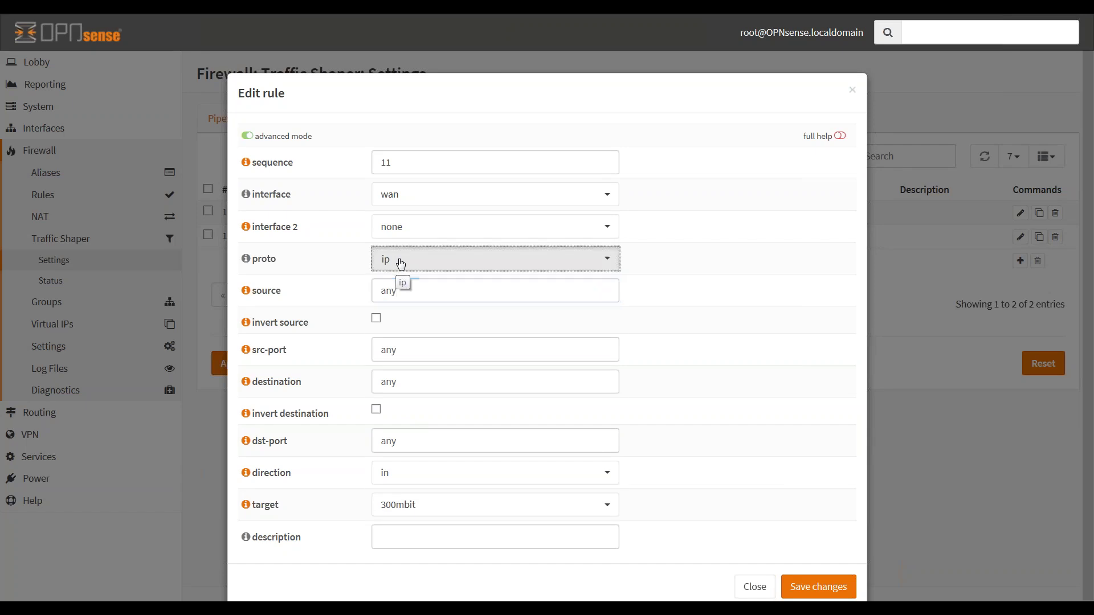
left_click(408, 267)
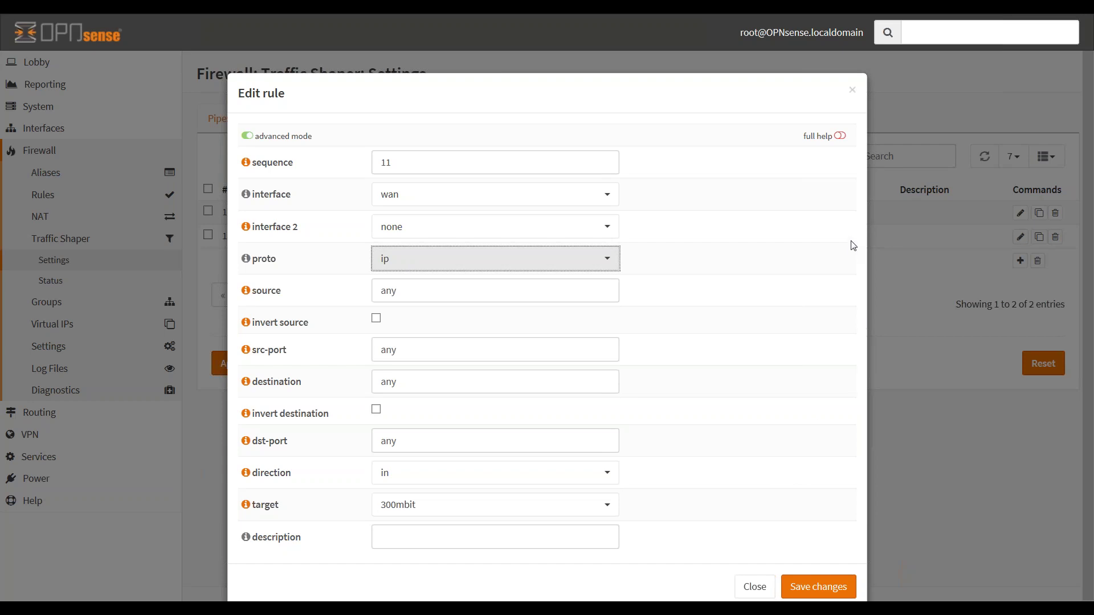
left_click(853, 91)
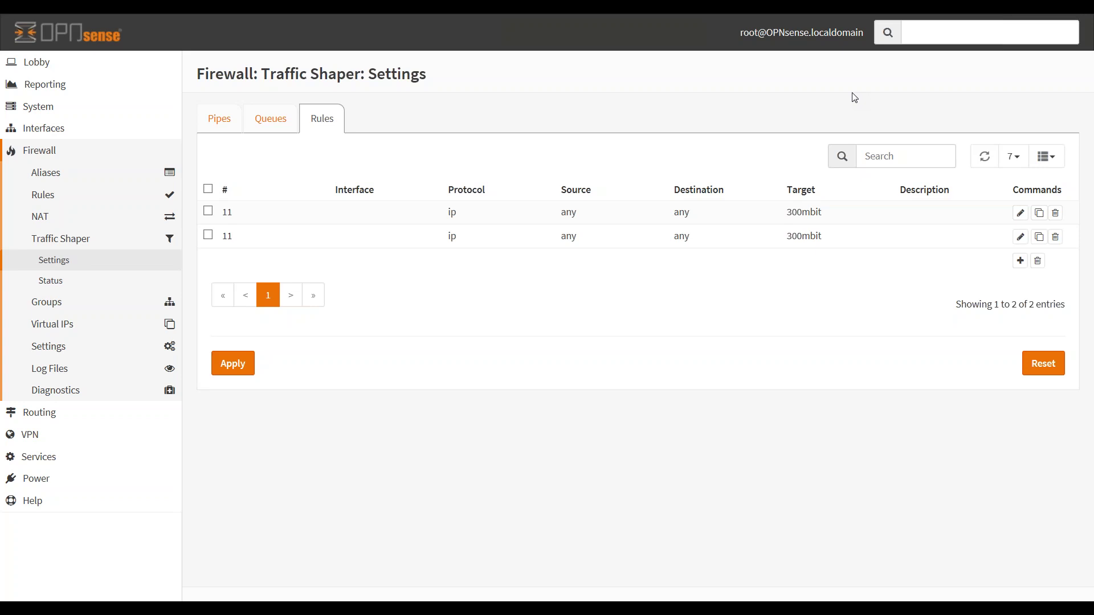
left_click(40, 459)
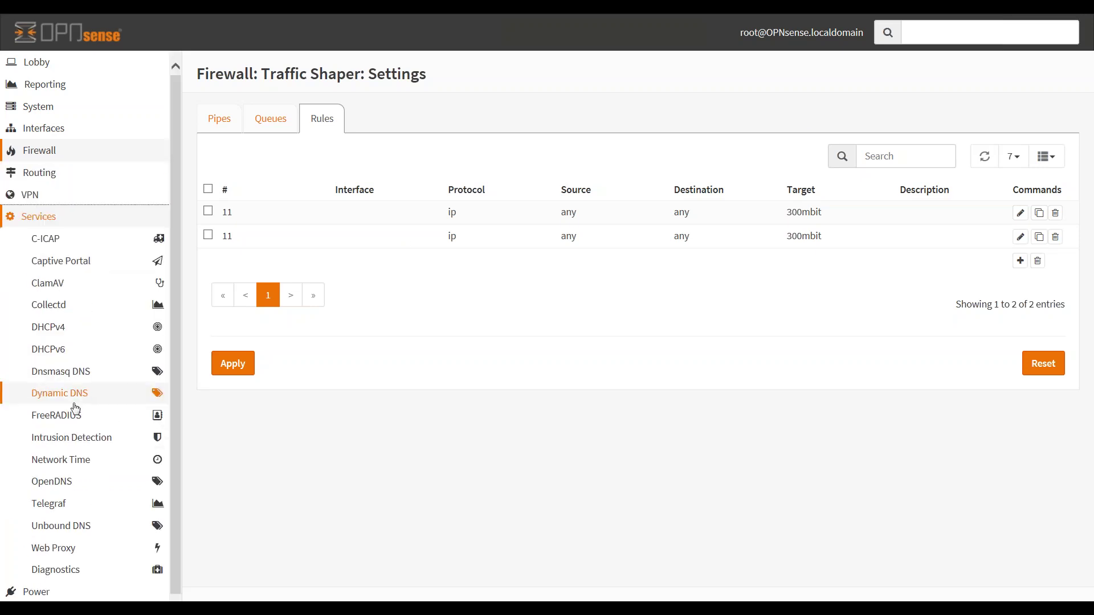
scroll(92, 428, "down", 1)
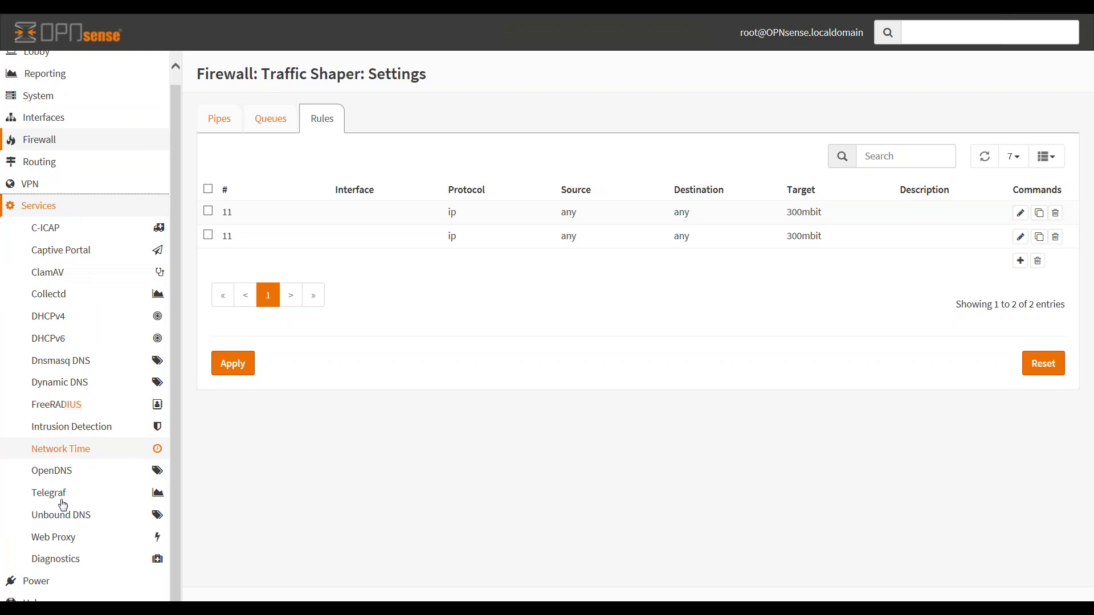
scroll(89, 370, "up", 1)
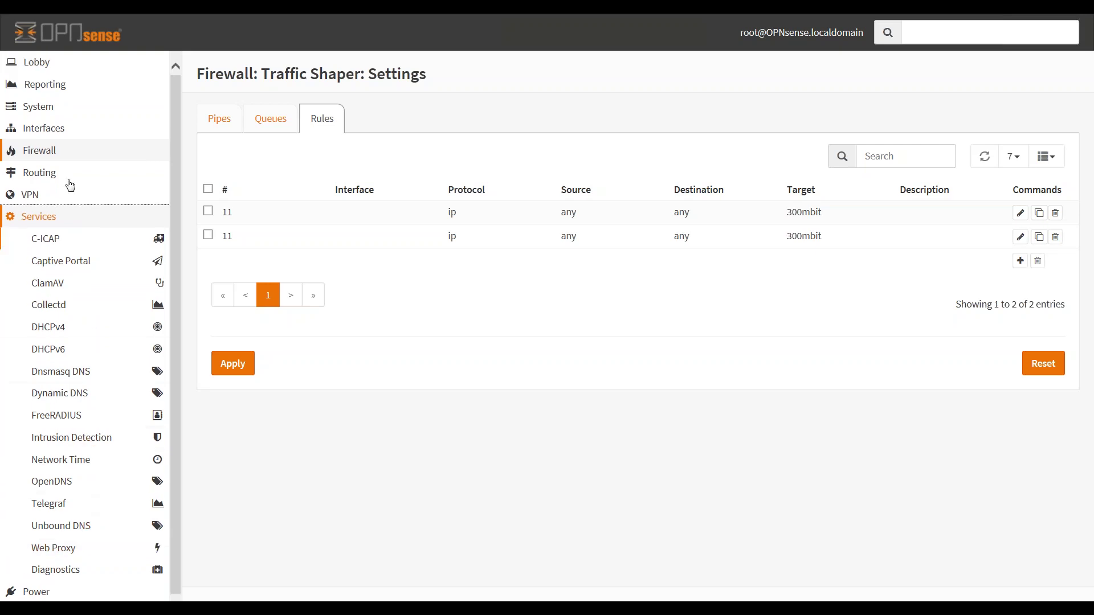
Step: Install the os-haproxy plugin from the firmware plugins list
left_click(46, 114)
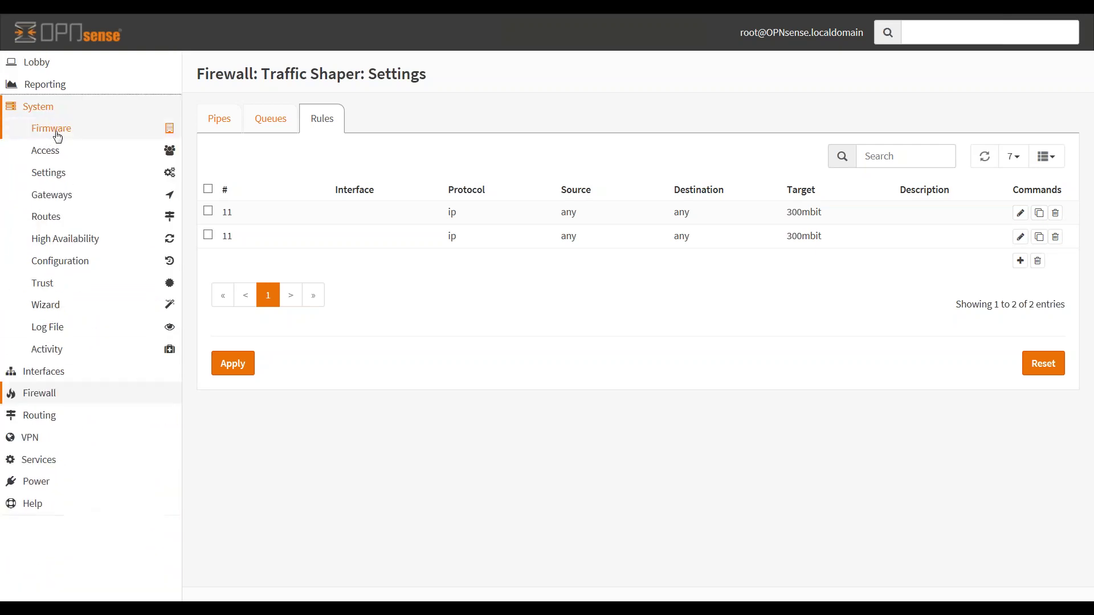
left_click(62, 135)
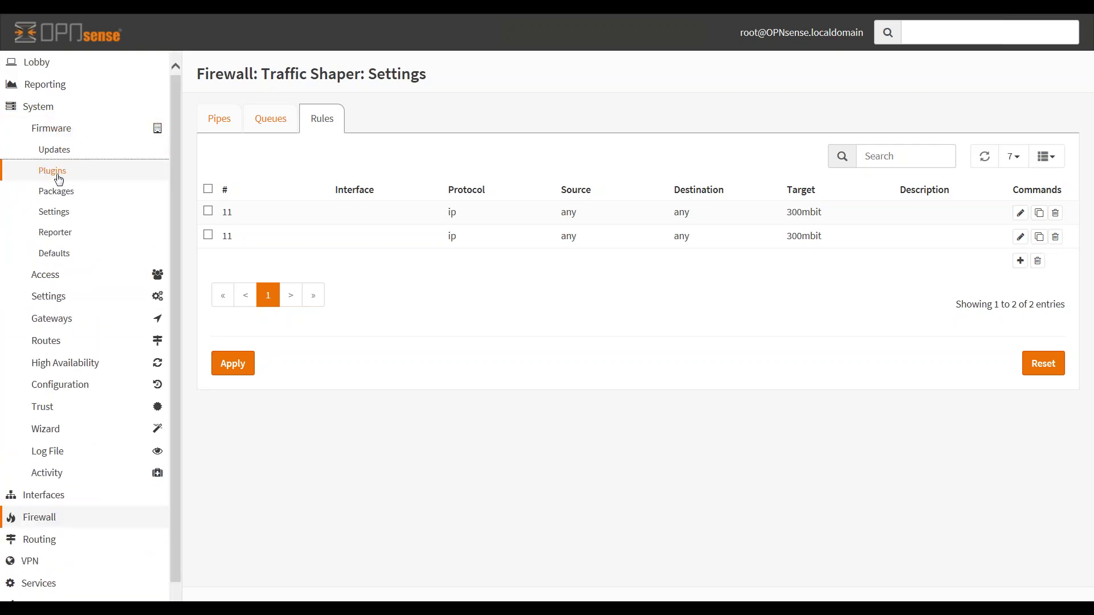
left_click(165, 180)
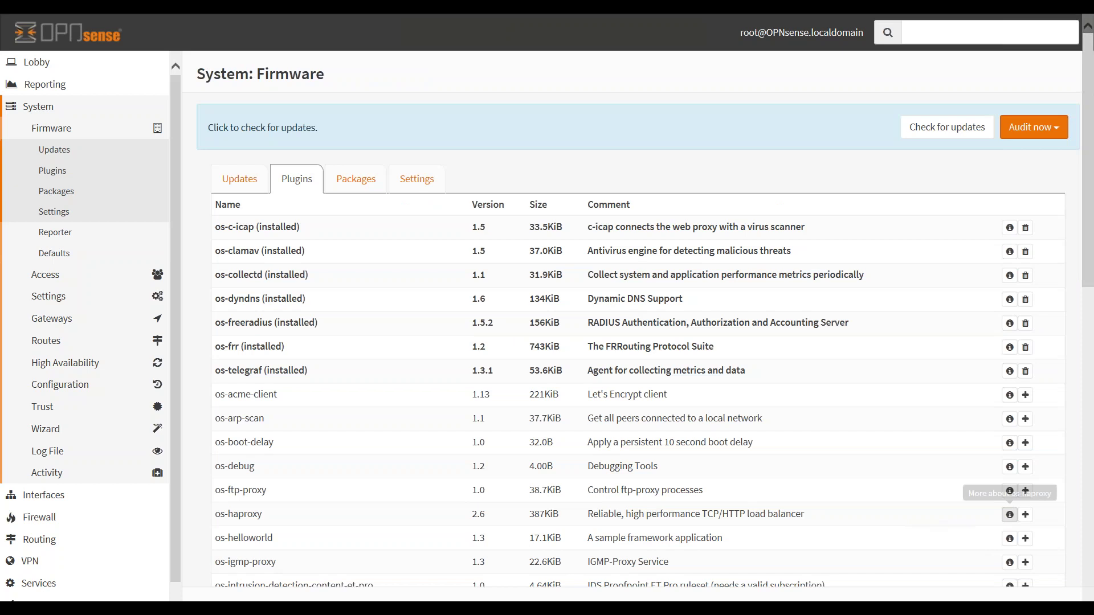
left_click(1027, 516)
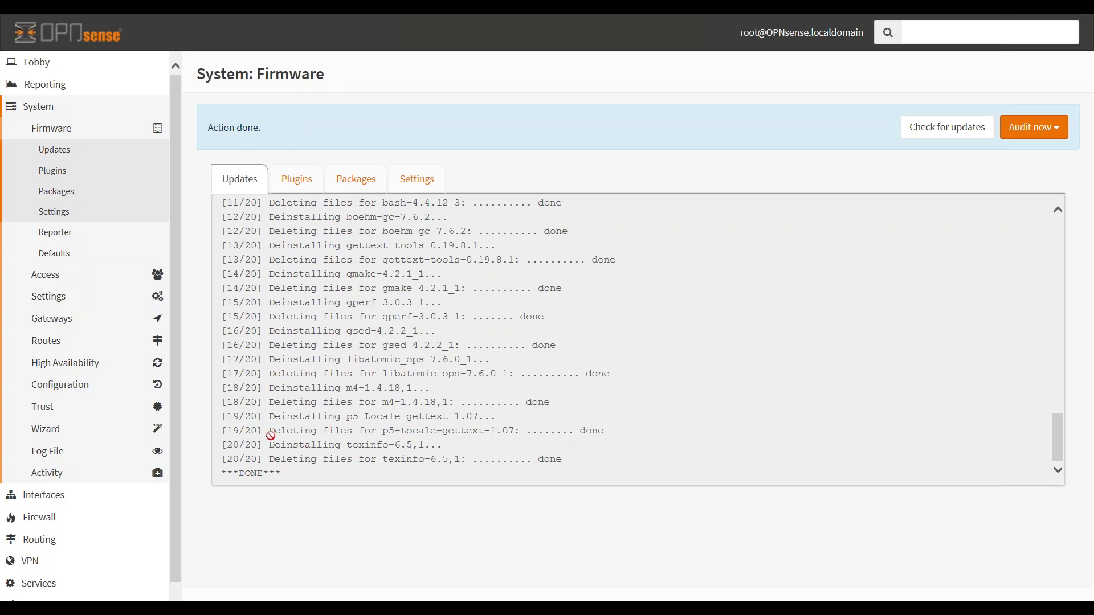
Step: Reload the interface through the Lobby dashboard and open the HAProxy settings page among the services
left_click(43, 63)
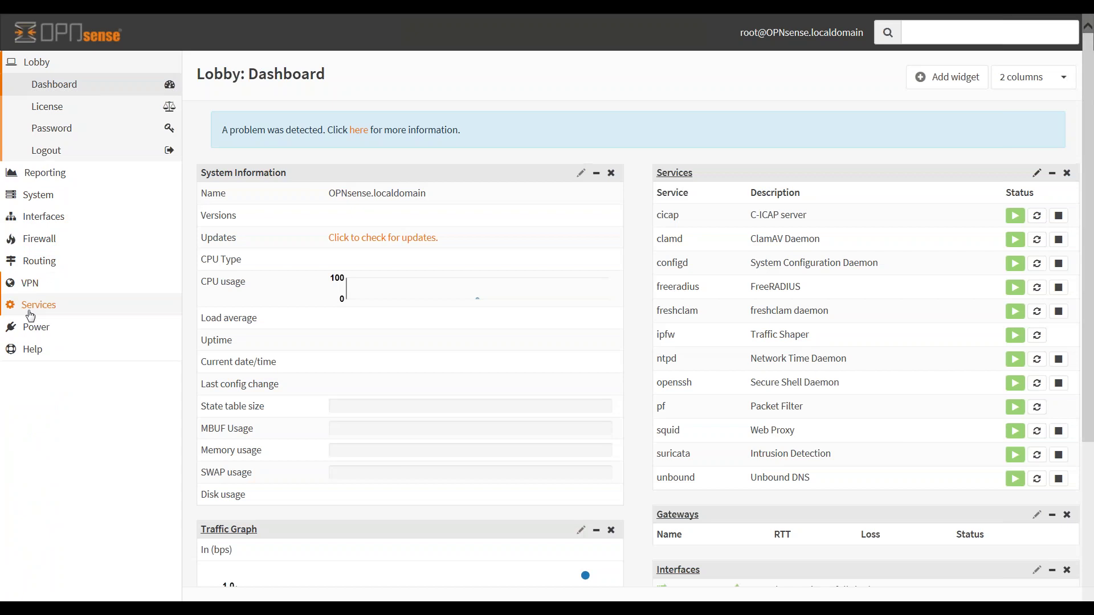
left_click(31, 306)
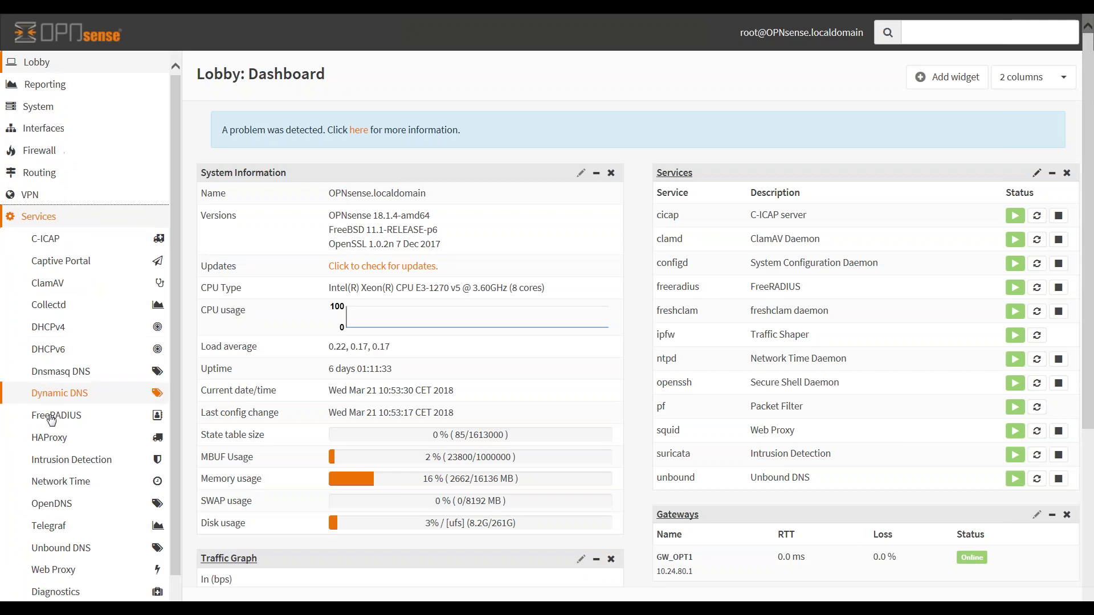
left_click(50, 439)
left_click(55, 460)
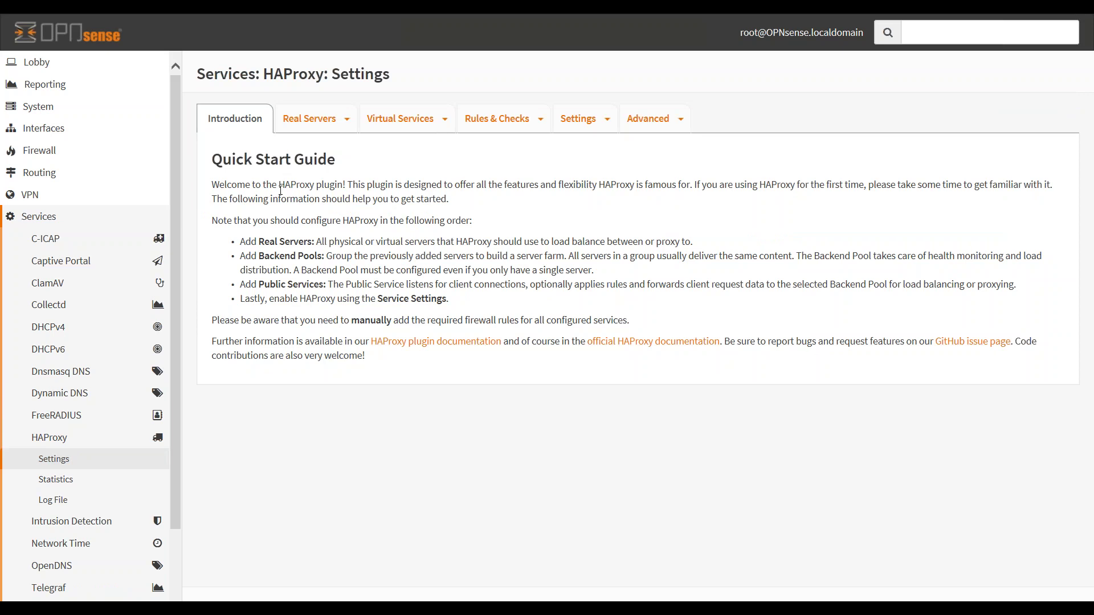
Step: View the introductions to HAProxy's virtual services and real servers, and open the Real Servers list
left_click(305, 120)
left_click(403, 117)
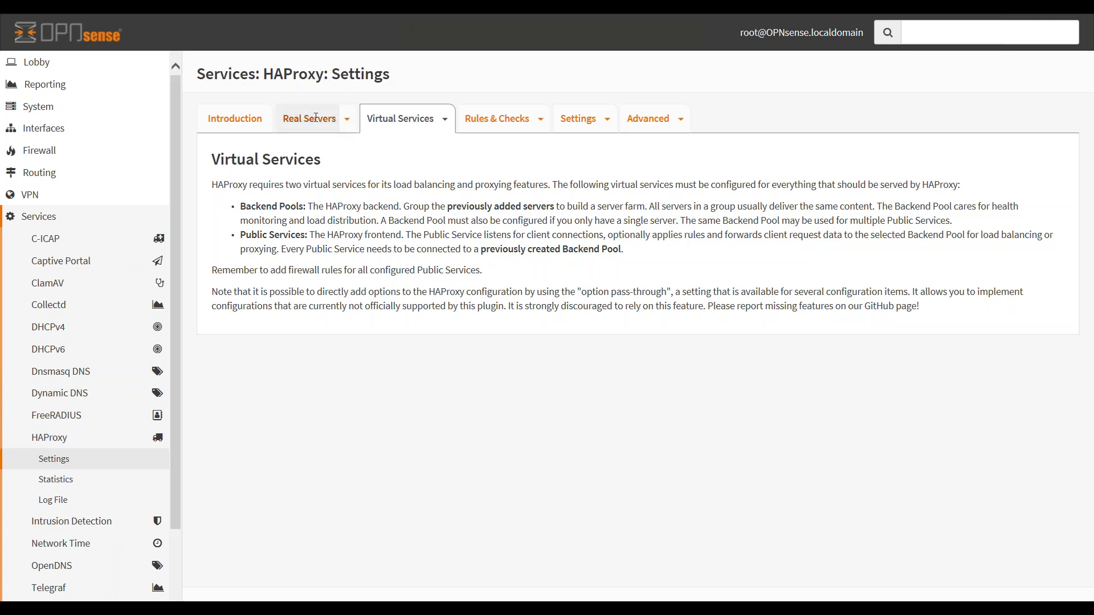
left_click(334, 120)
left_click(349, 121)
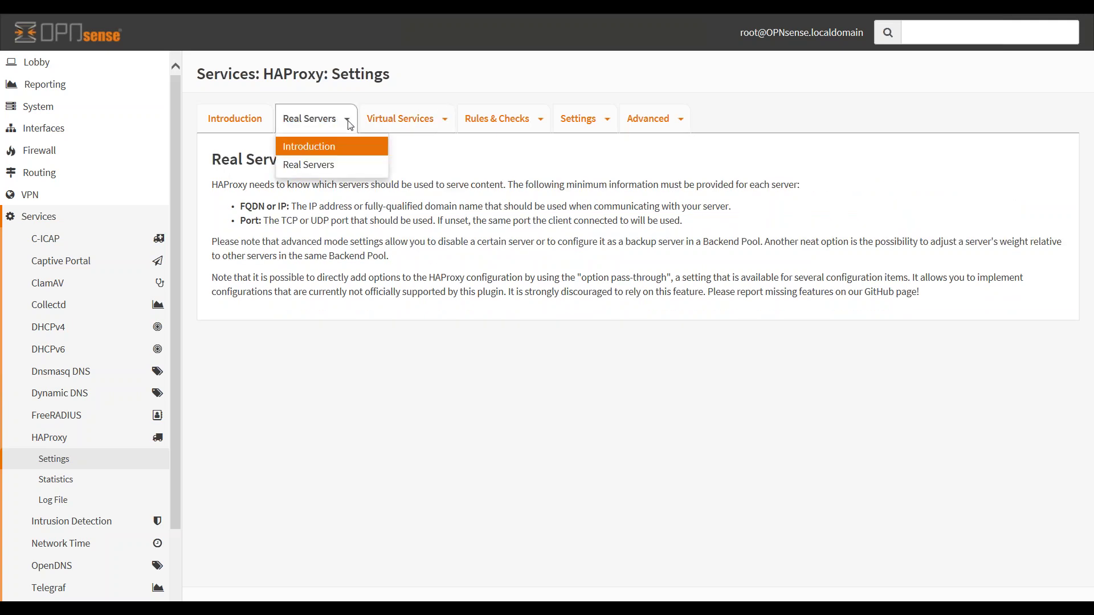
left_click(308, 166)
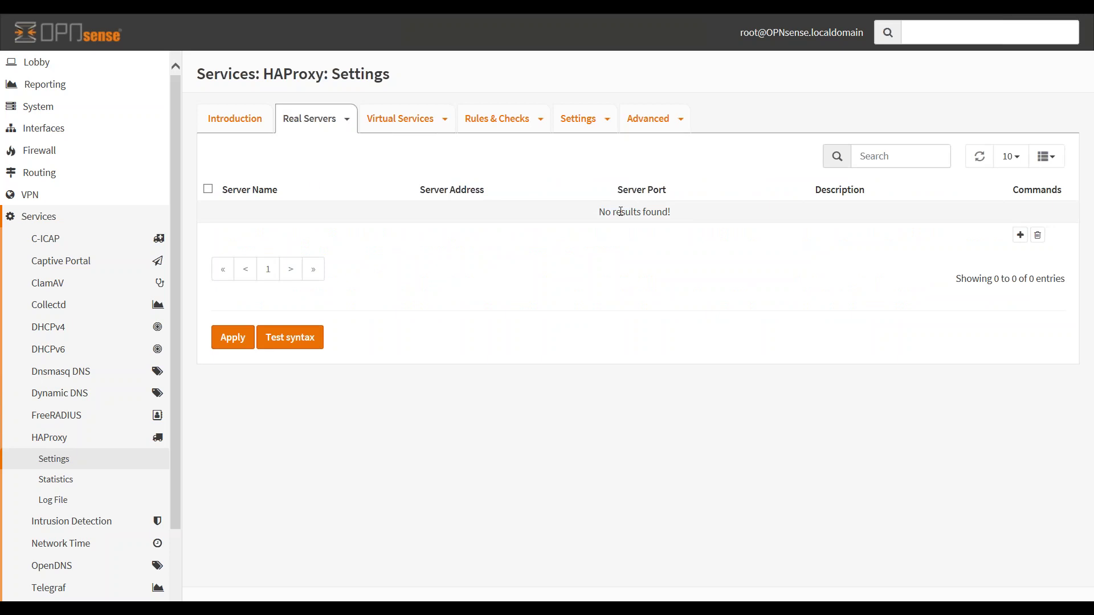
Step: View HAProxy's Public Services list and the other available virtual service pages
left_click(413, 122)
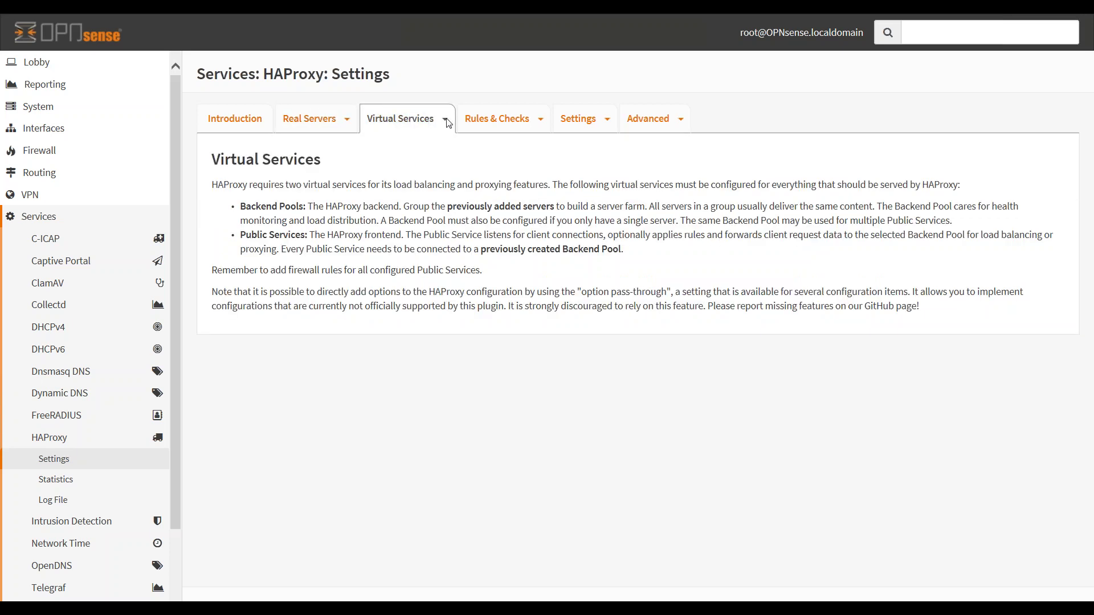
left_click(446, 121)
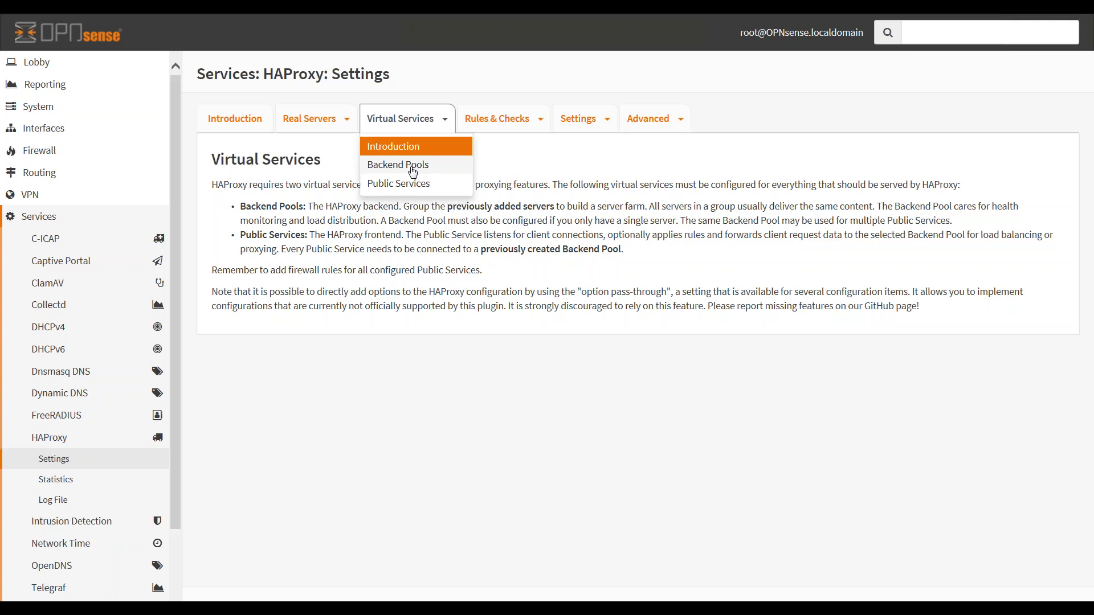
left_click(401, 184)
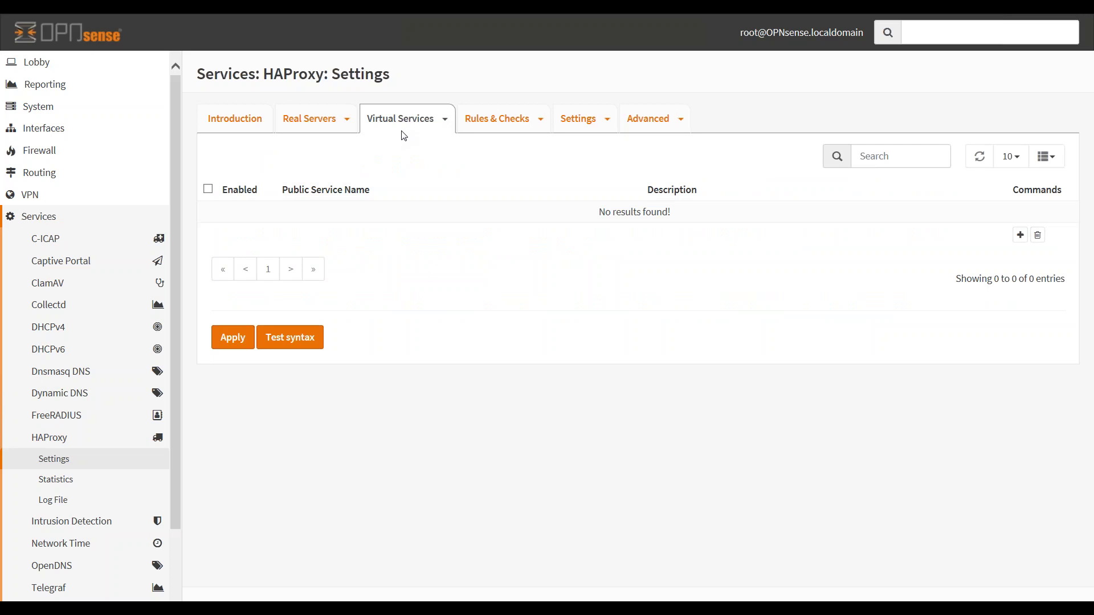
left_click(446, 128)
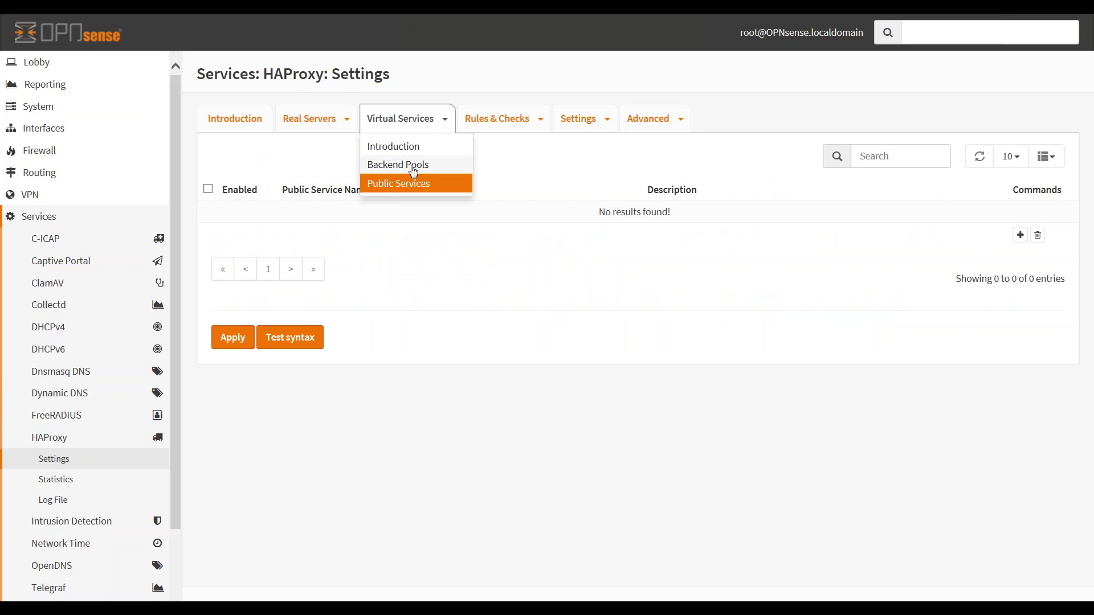
Step: Examine a new real server form with advanced mode on and off, and close it without saving
left_click(311, 118)
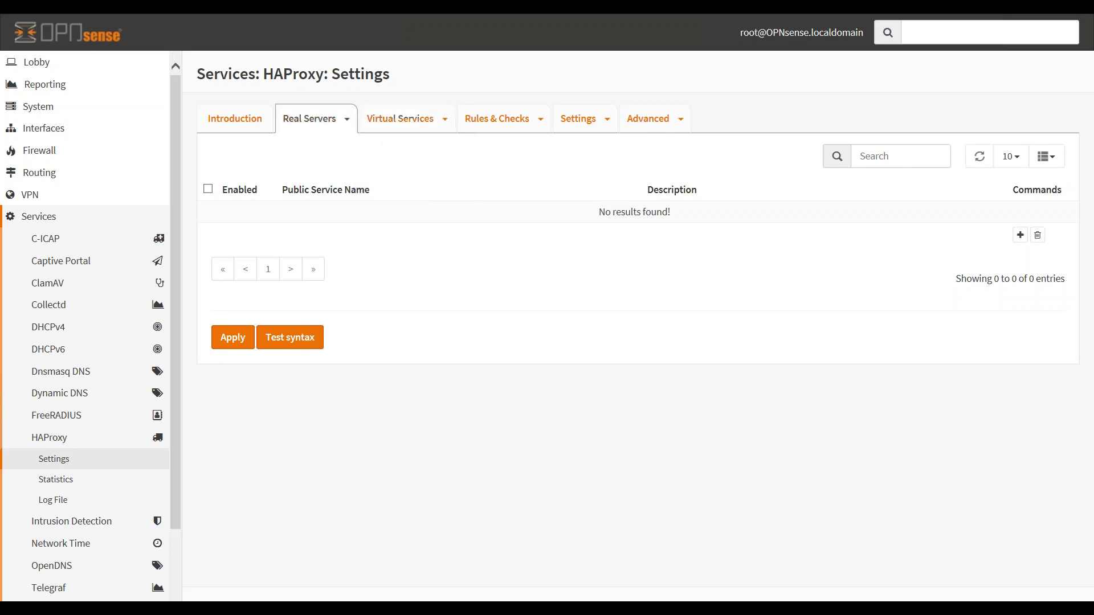
left_click(339, 165)
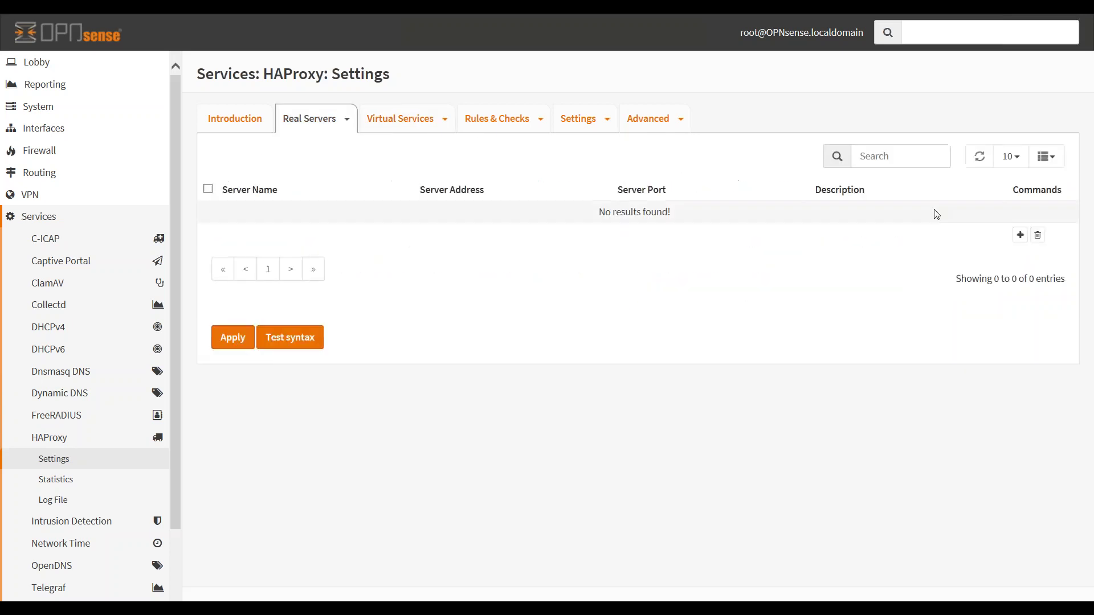
left_click(1020, 235)
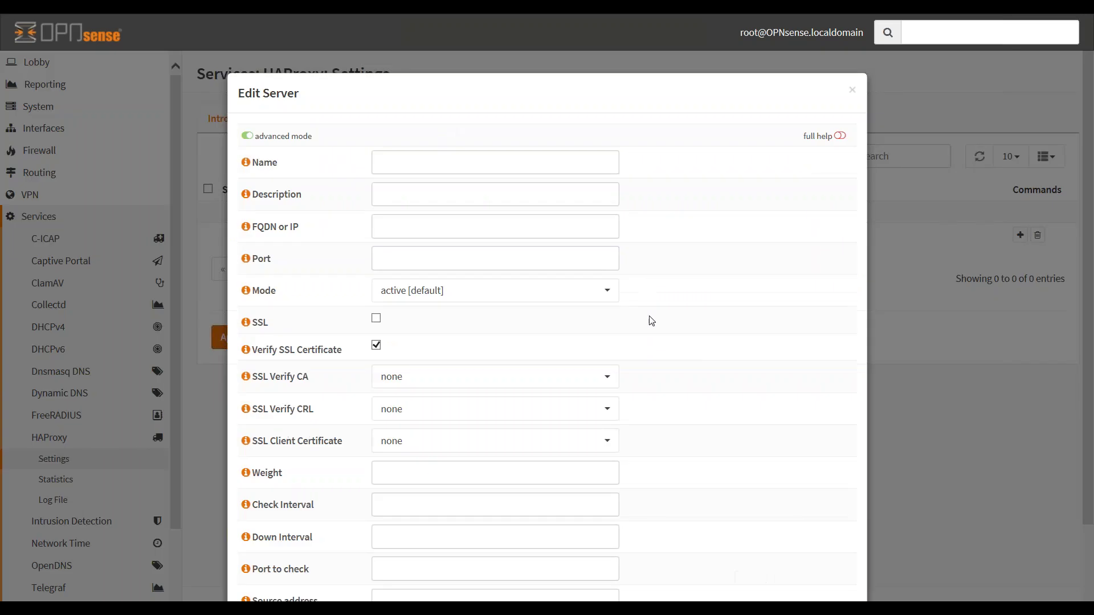
left_click(246, 137)
left_click(246, 137)
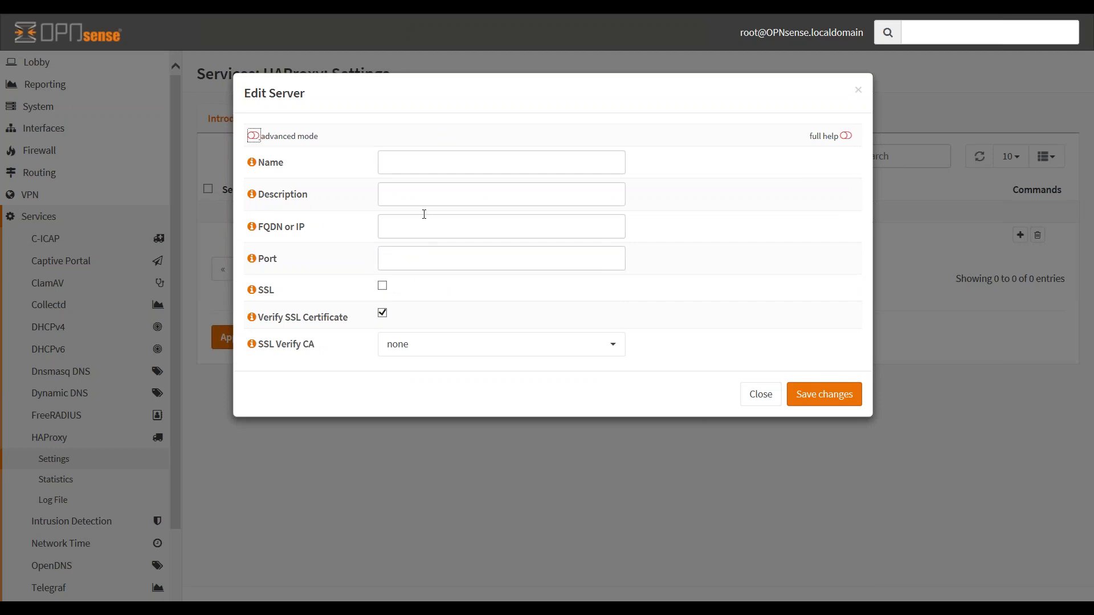
left_click(762, 394)
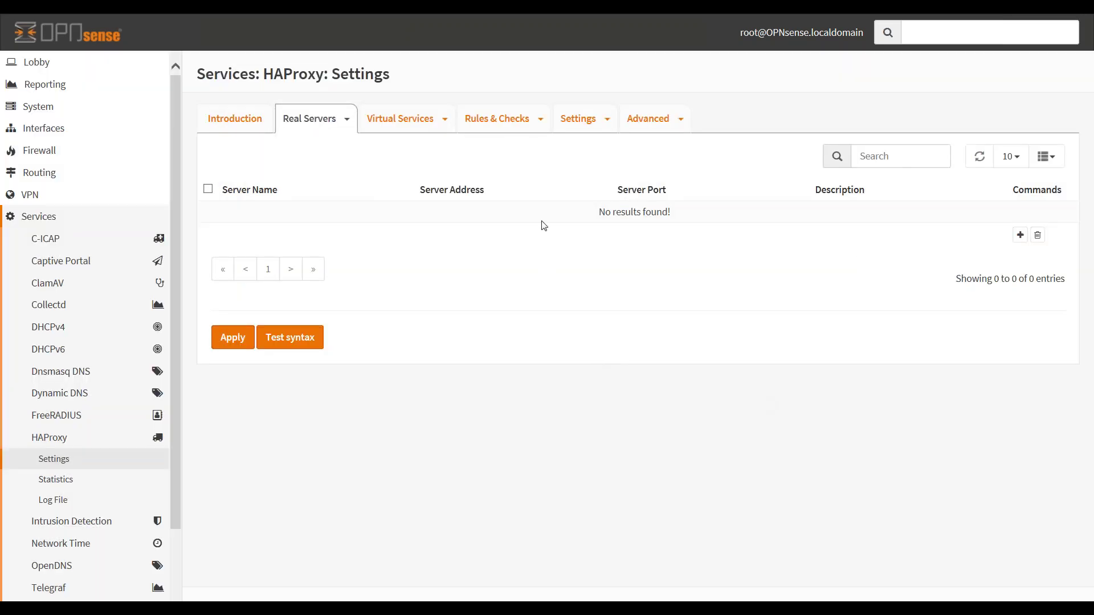
Step: View the introduction to HAProxy's Rules & Checks and open the Conditions list
left_click(499, 121)
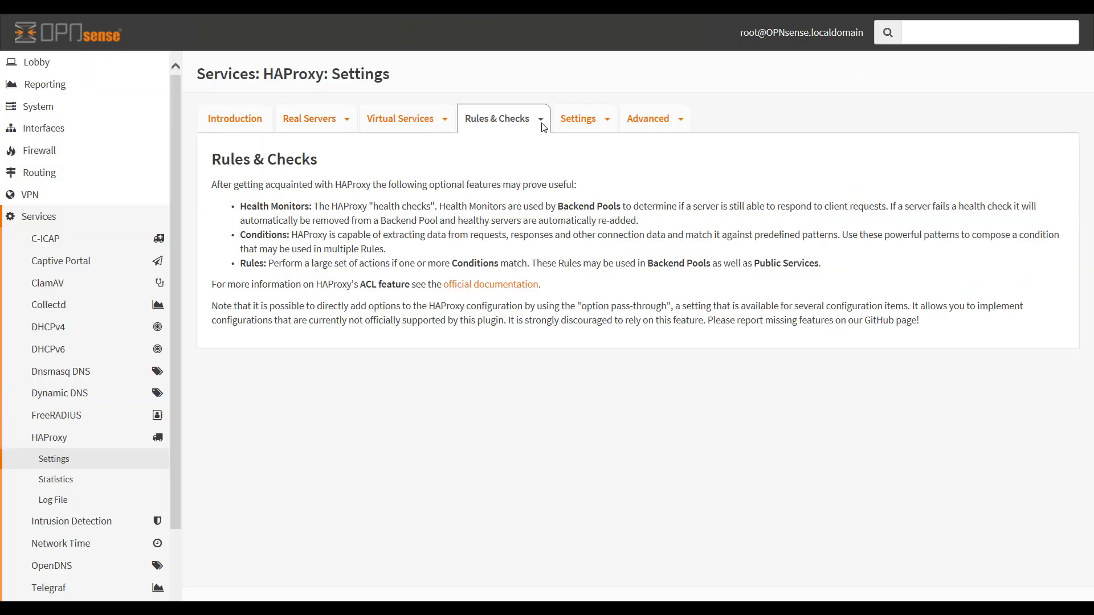
left_click(542, 124)
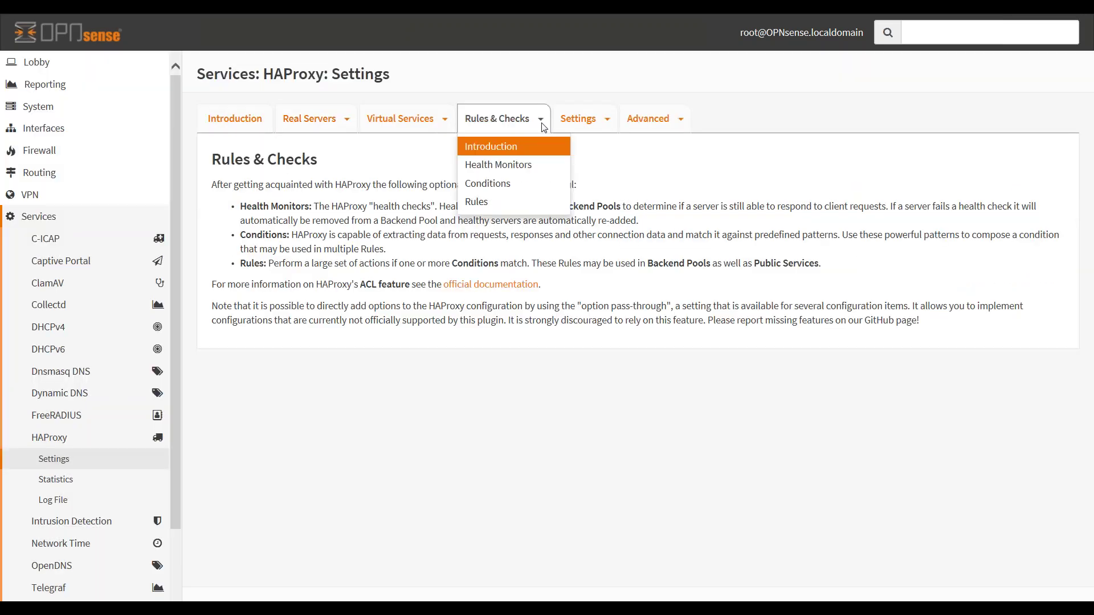
left_click(511, 184)
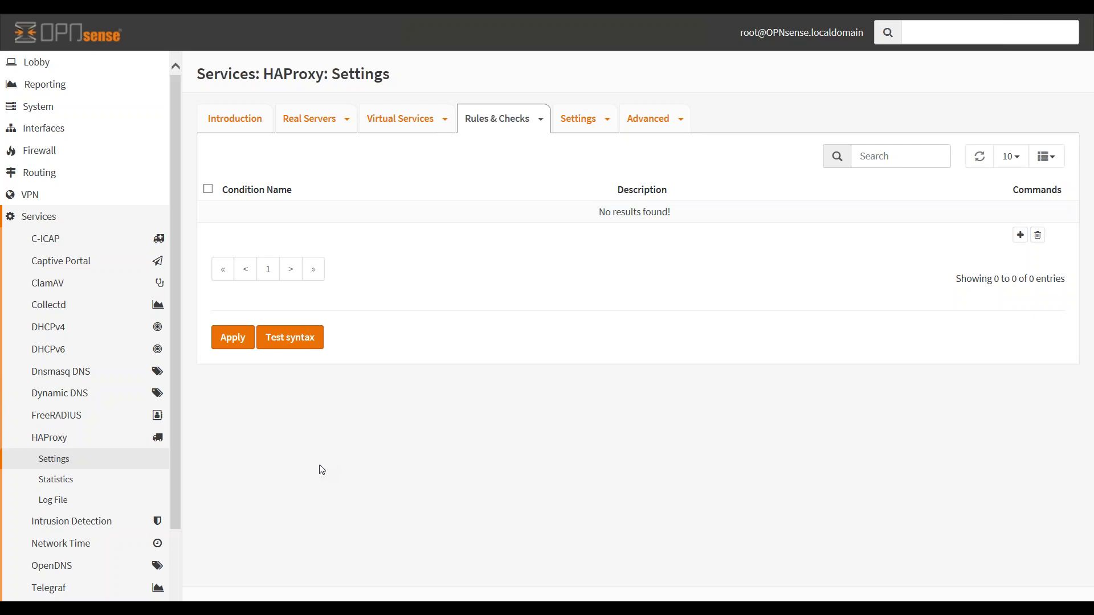
Step: Open the general system settings and show the available interface languages
left_click(43, 114)
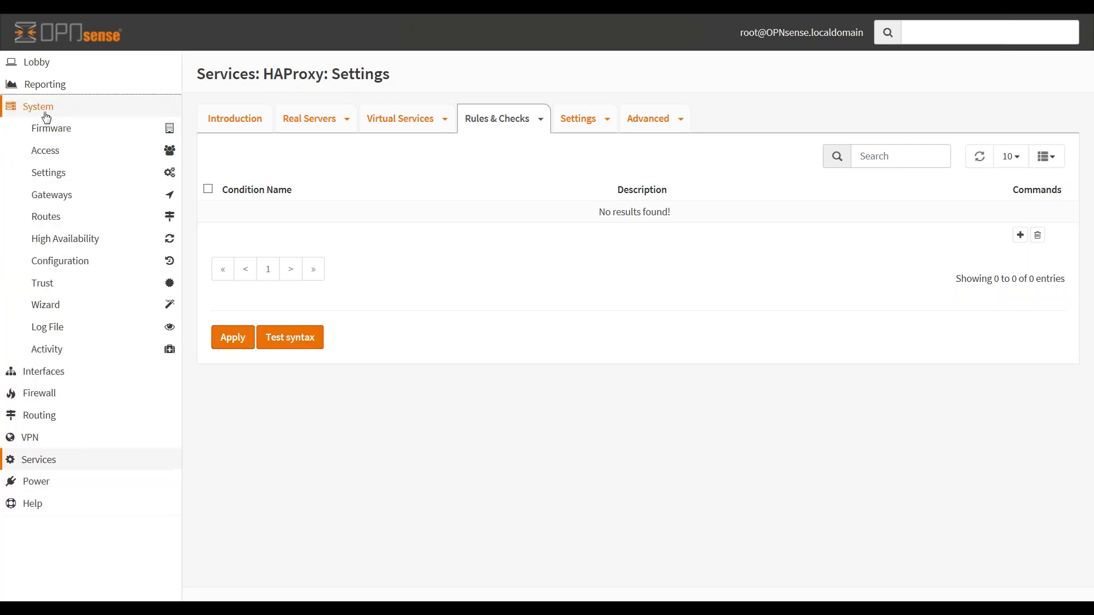
left_click(40, 173)
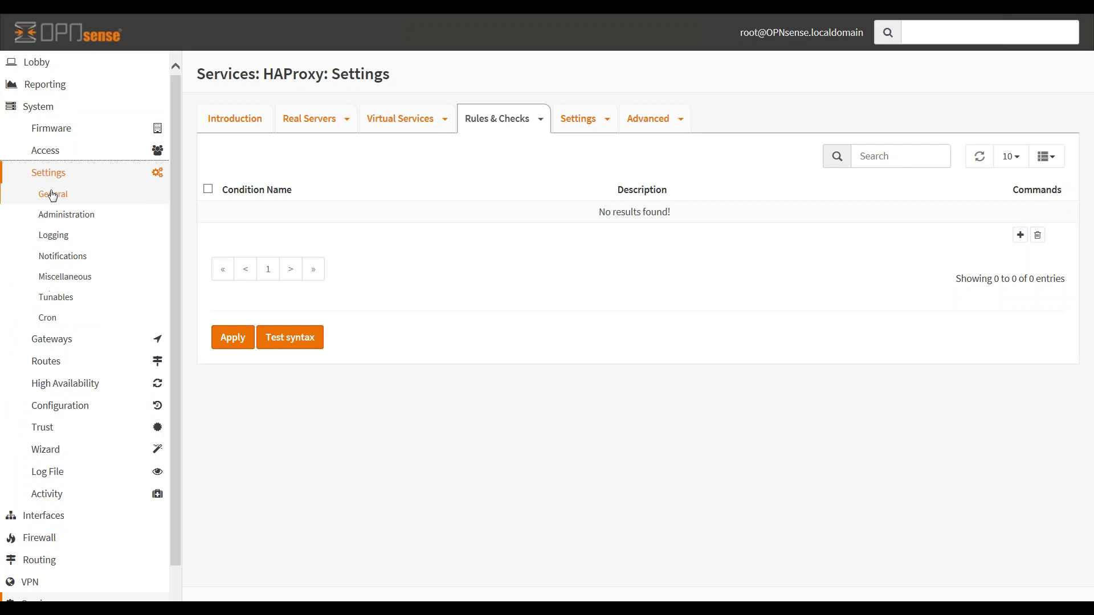
left_click(56, 197)
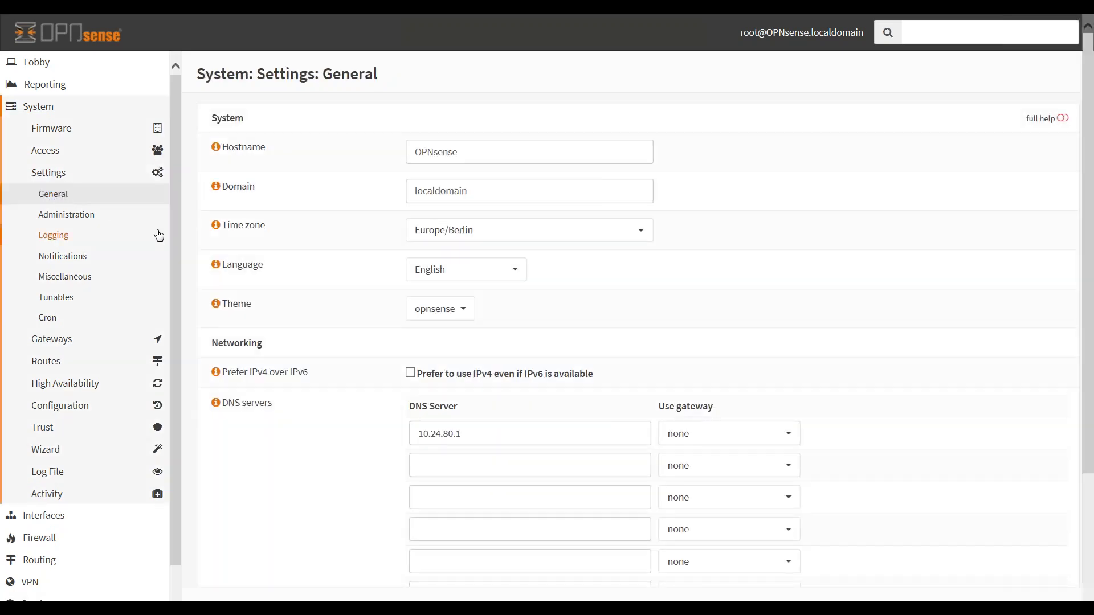
left_click(488, 275)
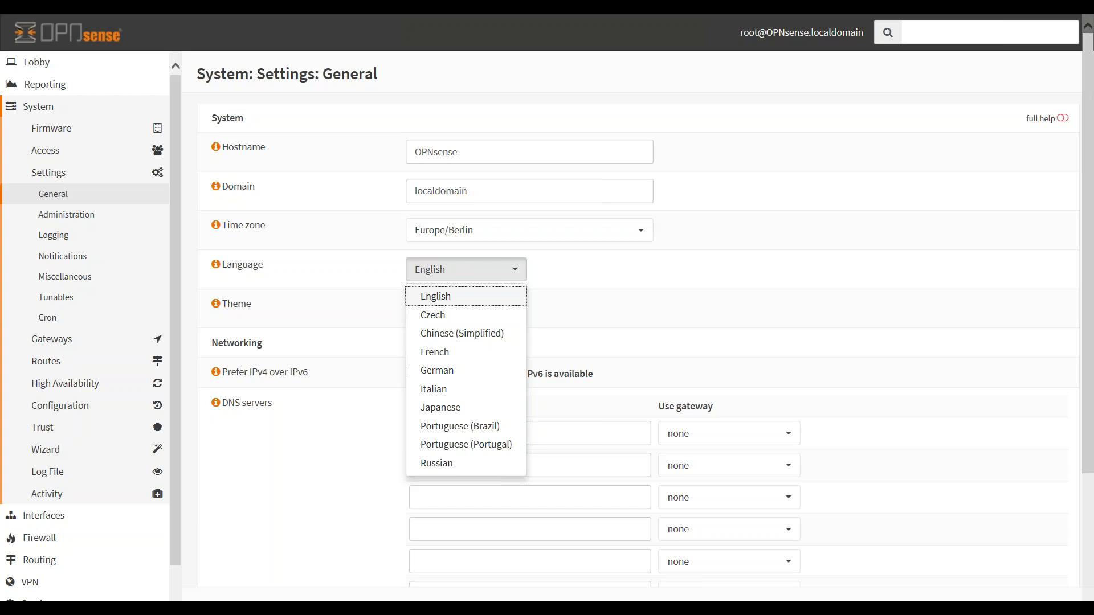
Step: Set the system language to German in the general settings and save
left_click(466, 373)
scroll(352, 354, "down", 4)
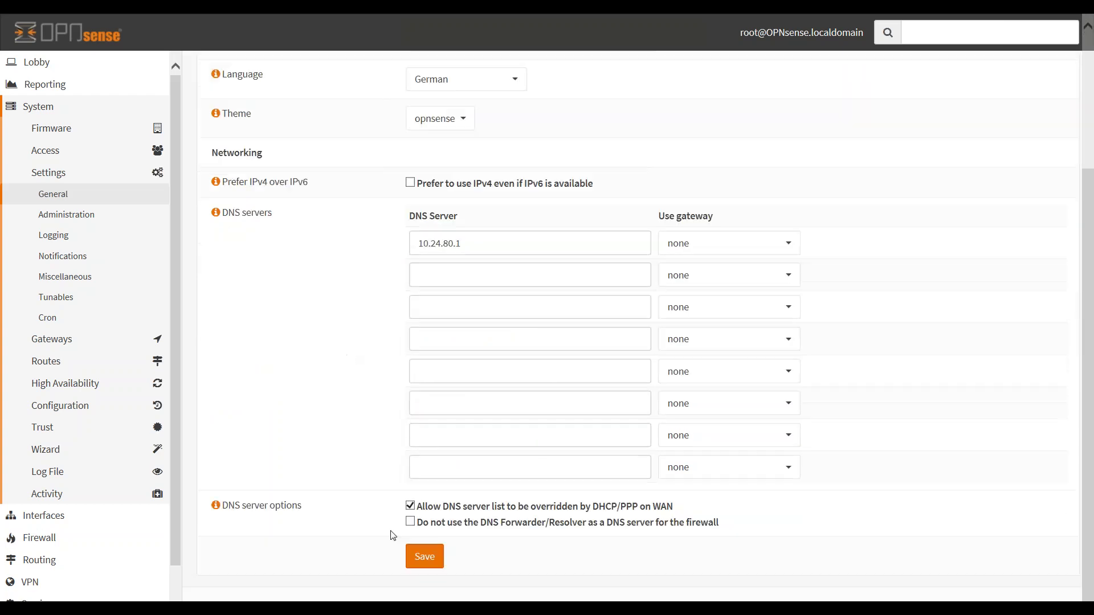
left_click(424, 556)
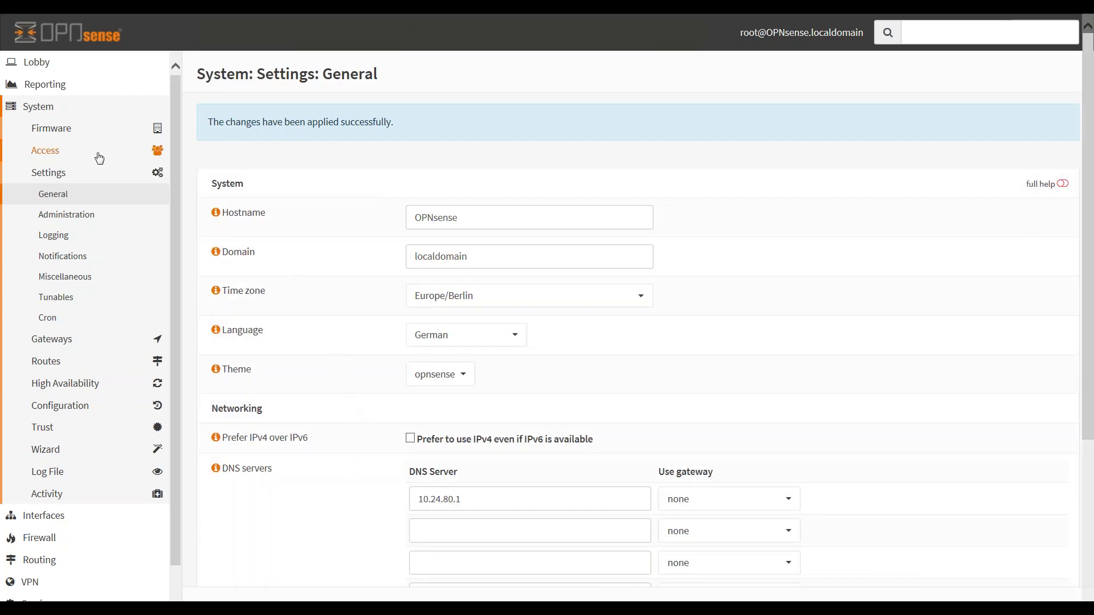
Step: View the user password and language settings in the Lobby, and log out of the web interface
left_click(34, 67)
left_click(52, 114)
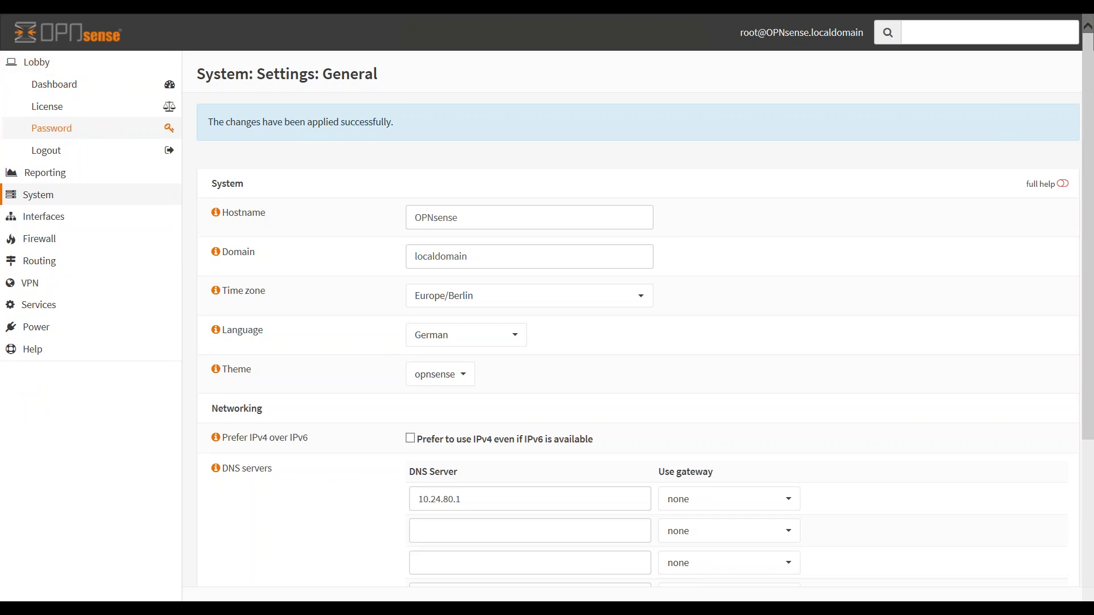
left_click(51, 132)
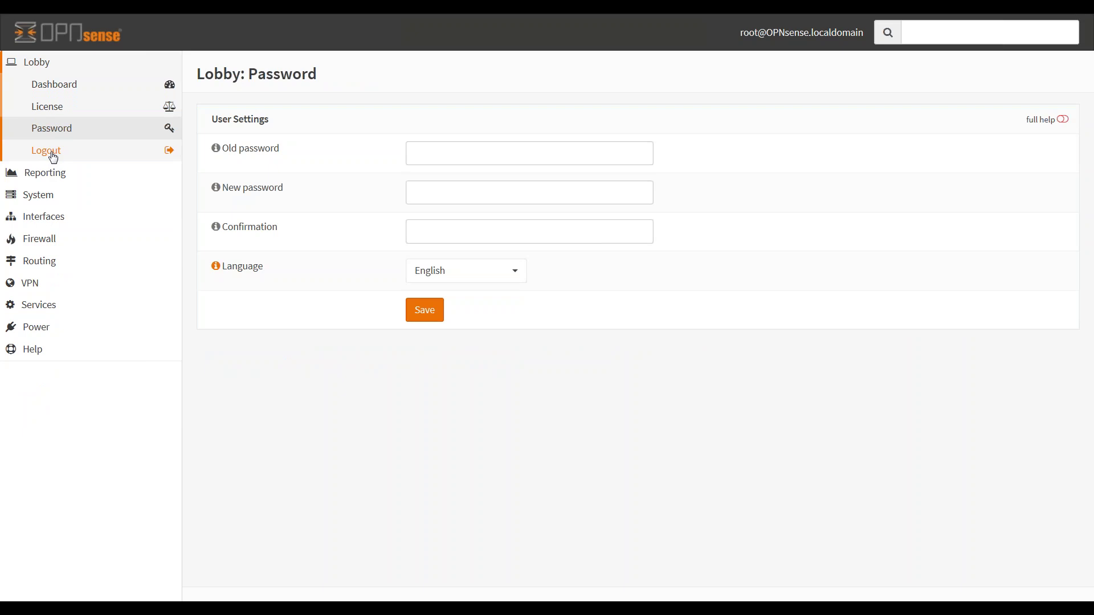
left_click(50, 156)
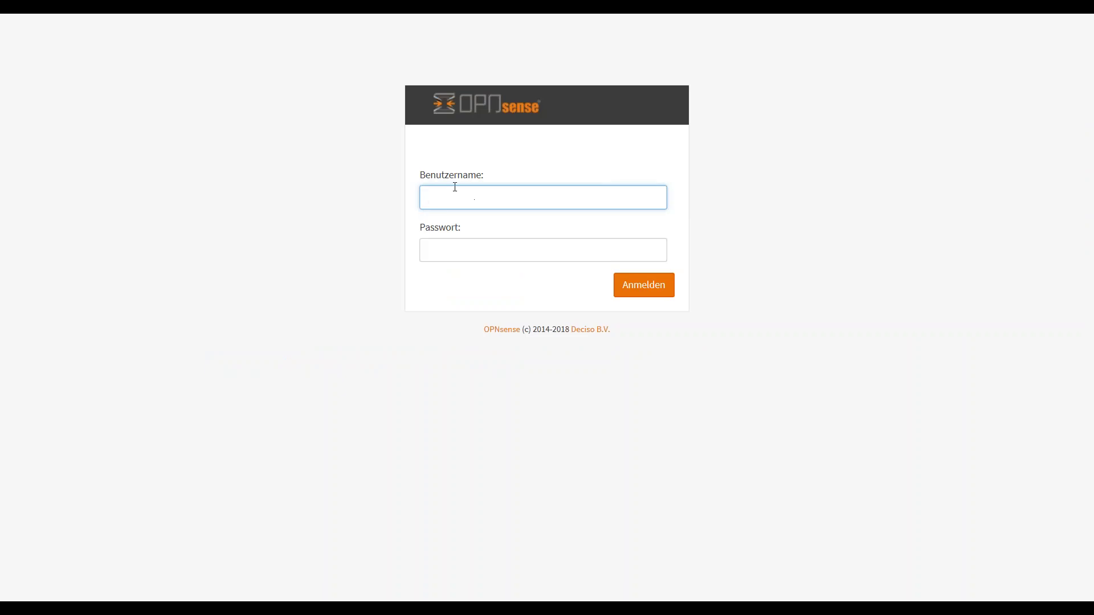
Step: Log back in as root by entering the username and the account password
type("root")
key("Tab")
type("*********")
key("Tab")
key("Return")
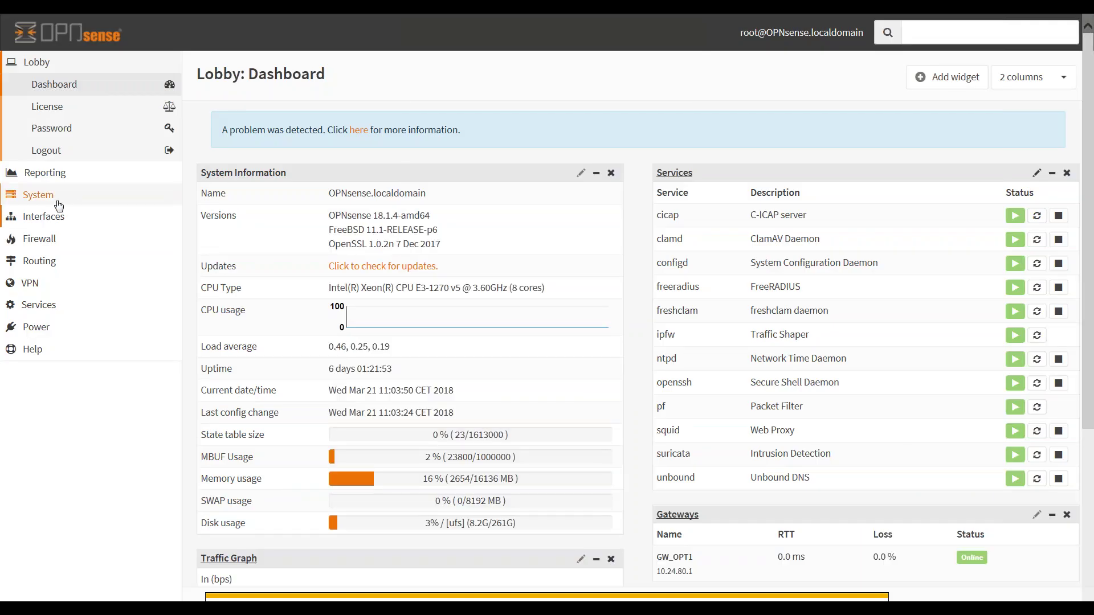
Step: View the interface assignments and the list of bridge interfaces
left_click(31, 221)
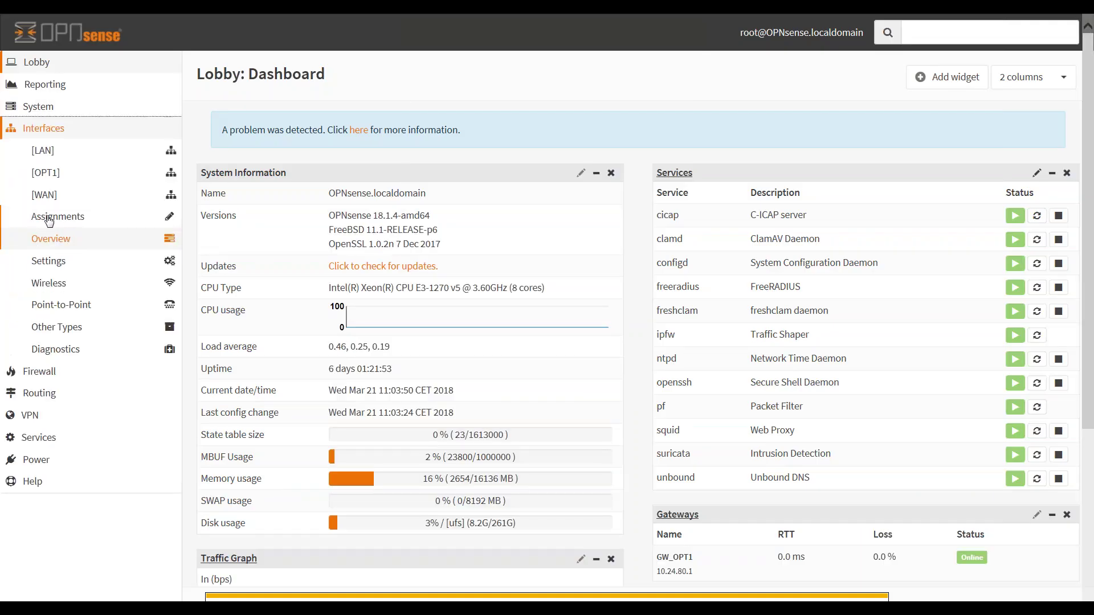
left_click(160, 224)
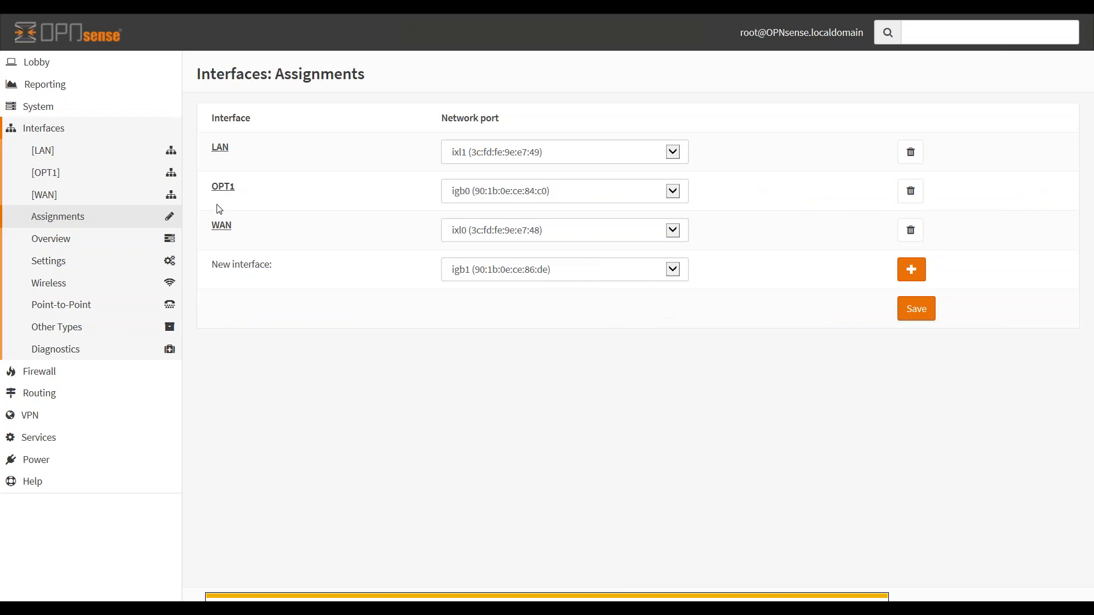
left_click(55, 329)
left_click(51, 353)
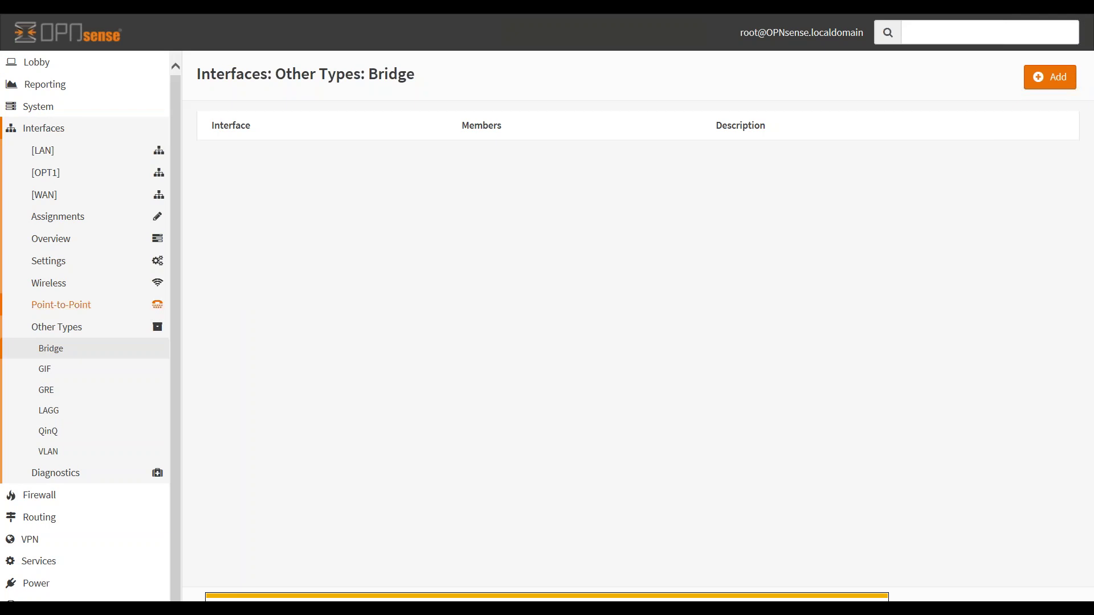
Step: Open the C-ICAP service's configuration page to view its general options
left_click(48, 570)
left_click(58, 250)
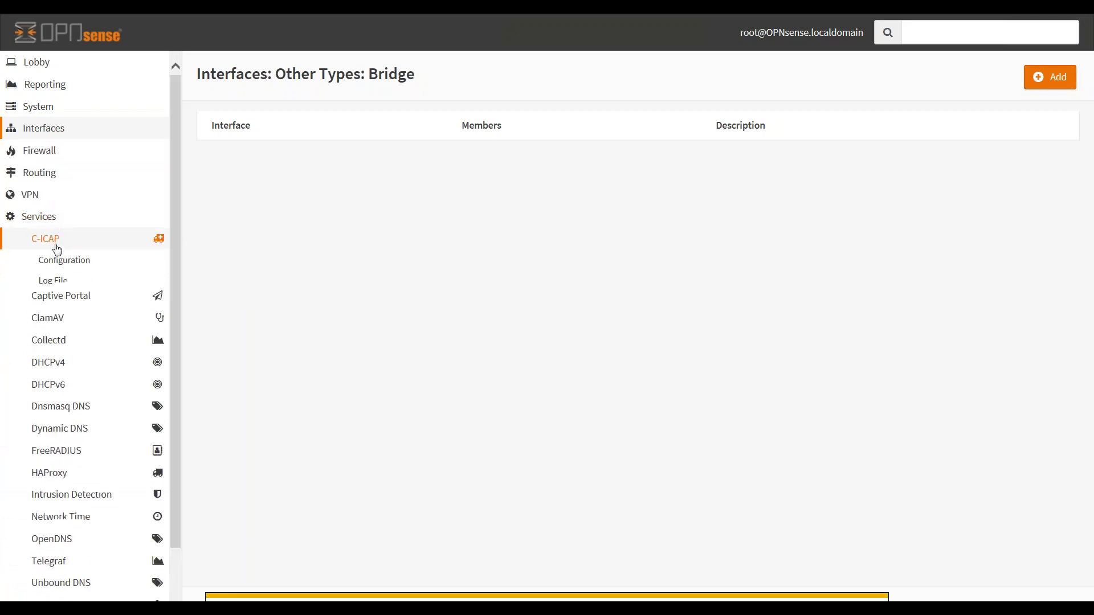
left_click(80, 259)
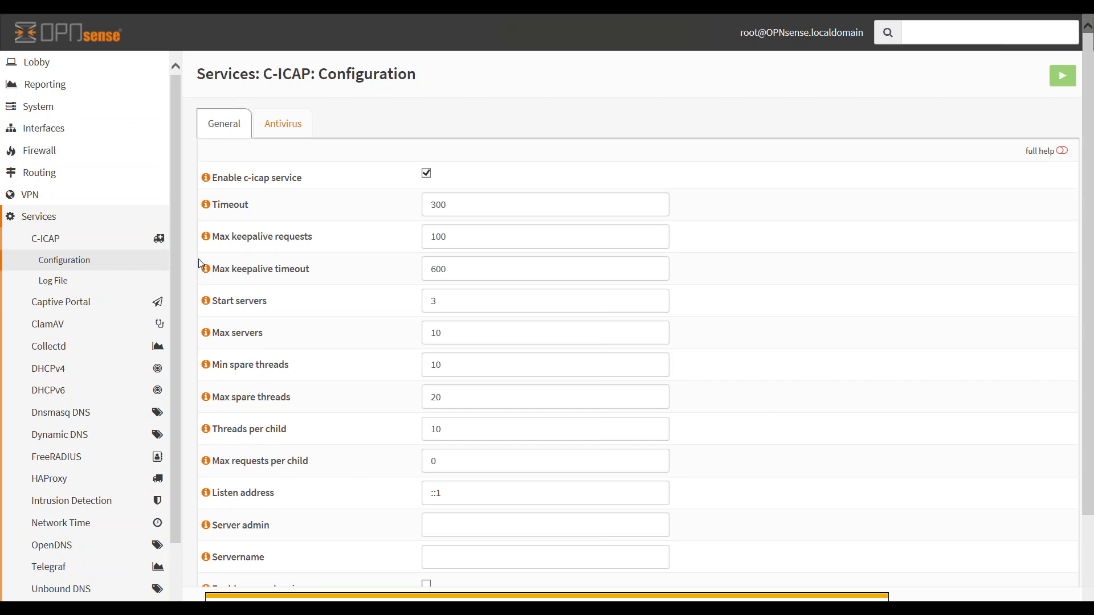
Step: View the firmware updates page and reopen the general system settings
left_click(39, 67)
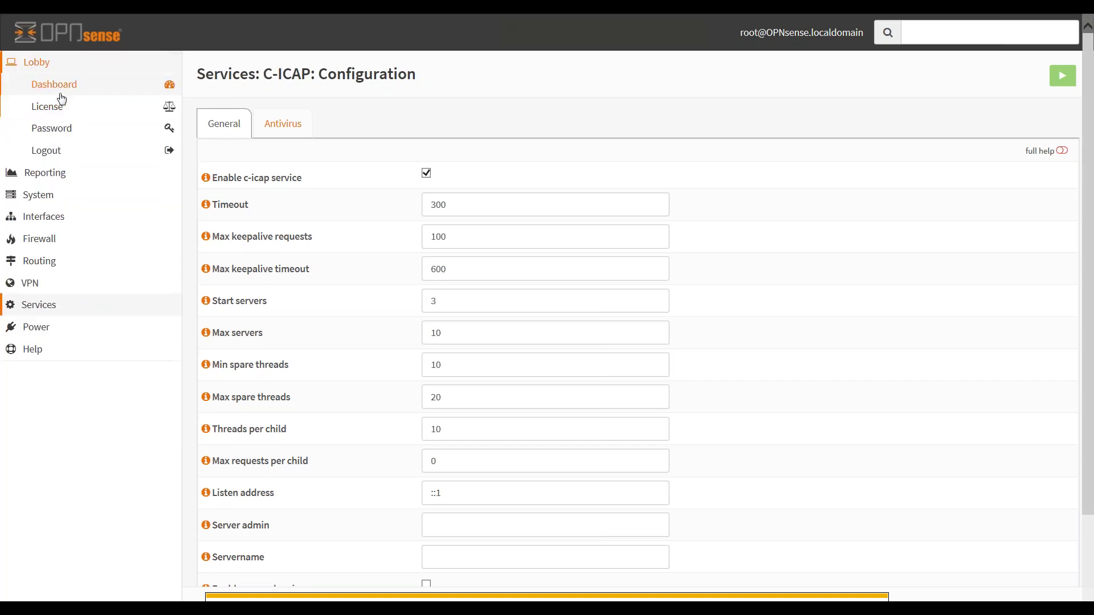
left_click(37, 194)
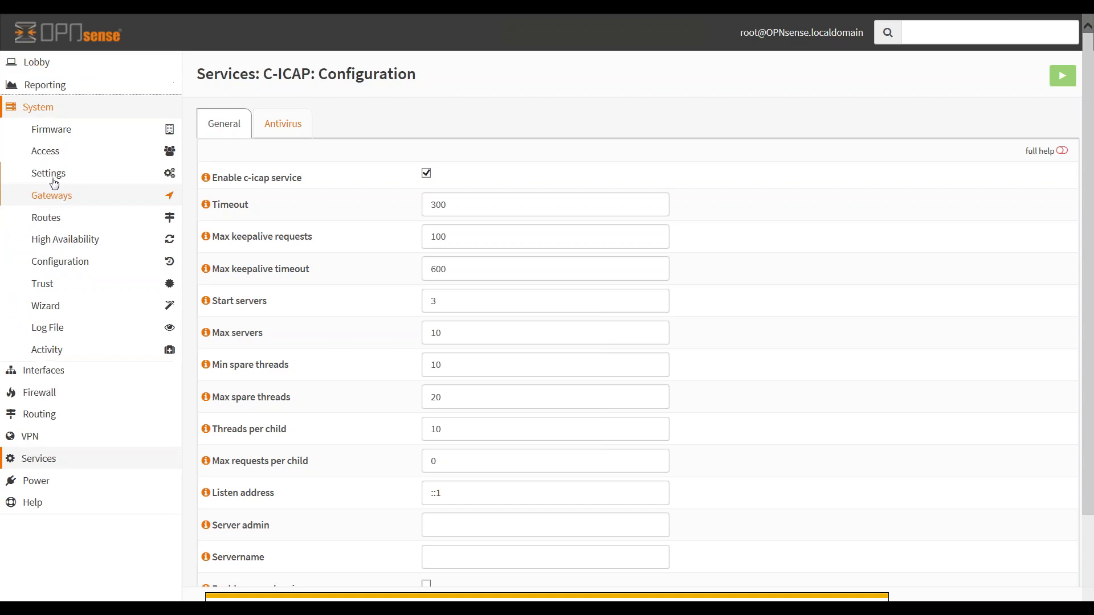
left_click(64, 138)
left_click(59, 151)
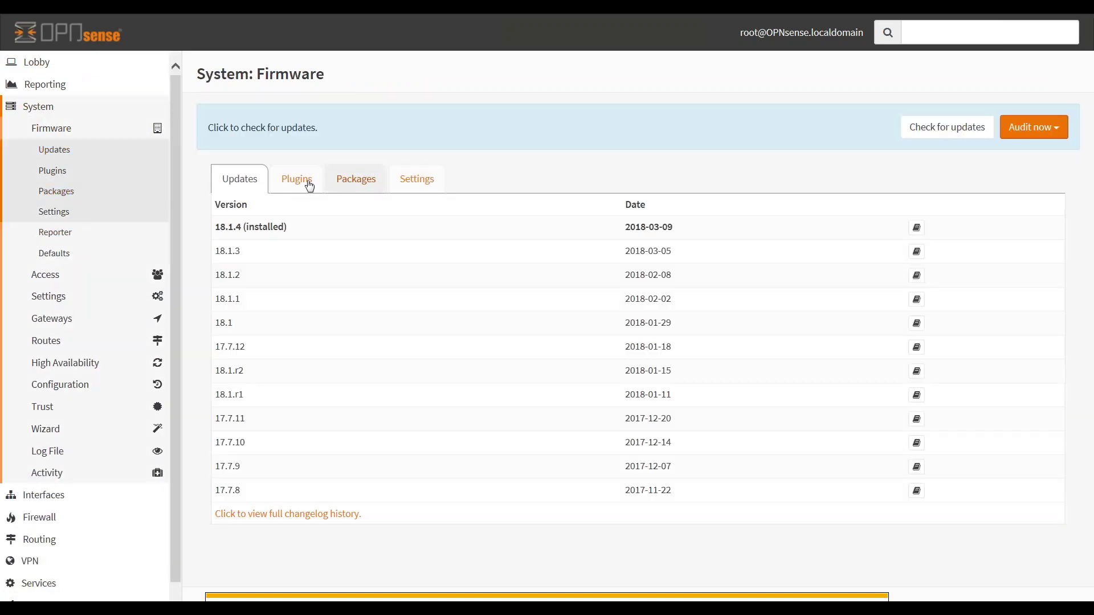
left_click(63, 305)
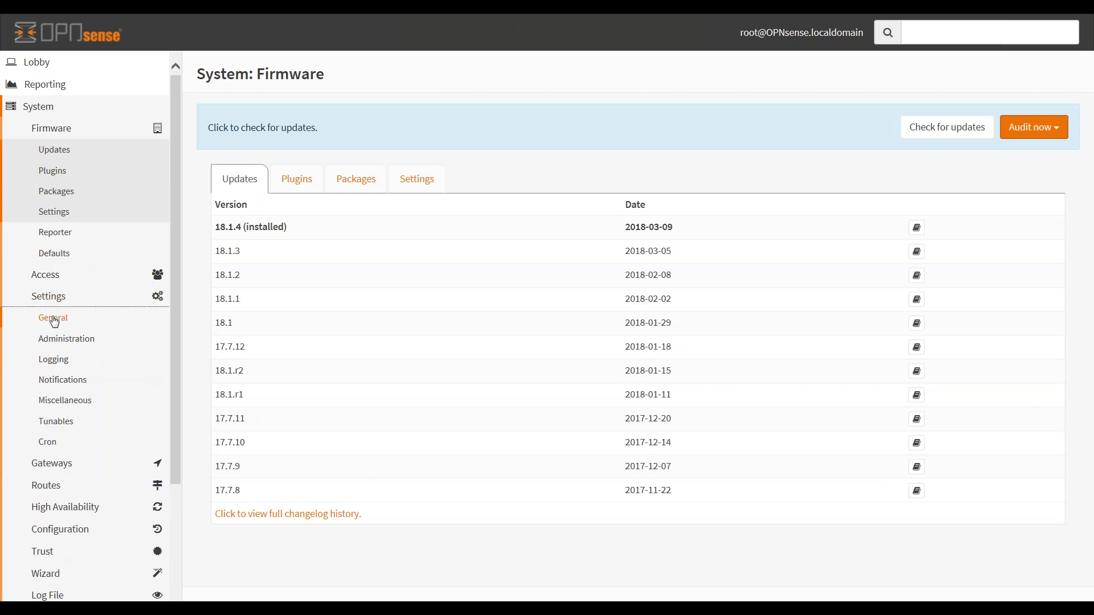
left_click(53, 319)
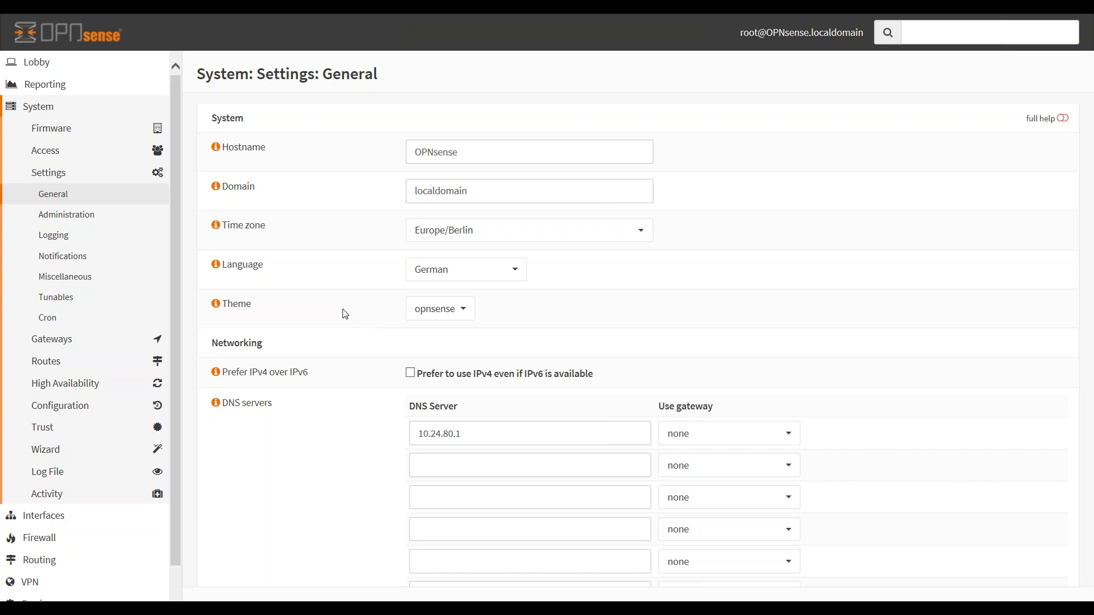
Step: Switch to the browser's Google tab and go to github.com/opnsense
mouse_move(670, 14)
left_click(503, 33)
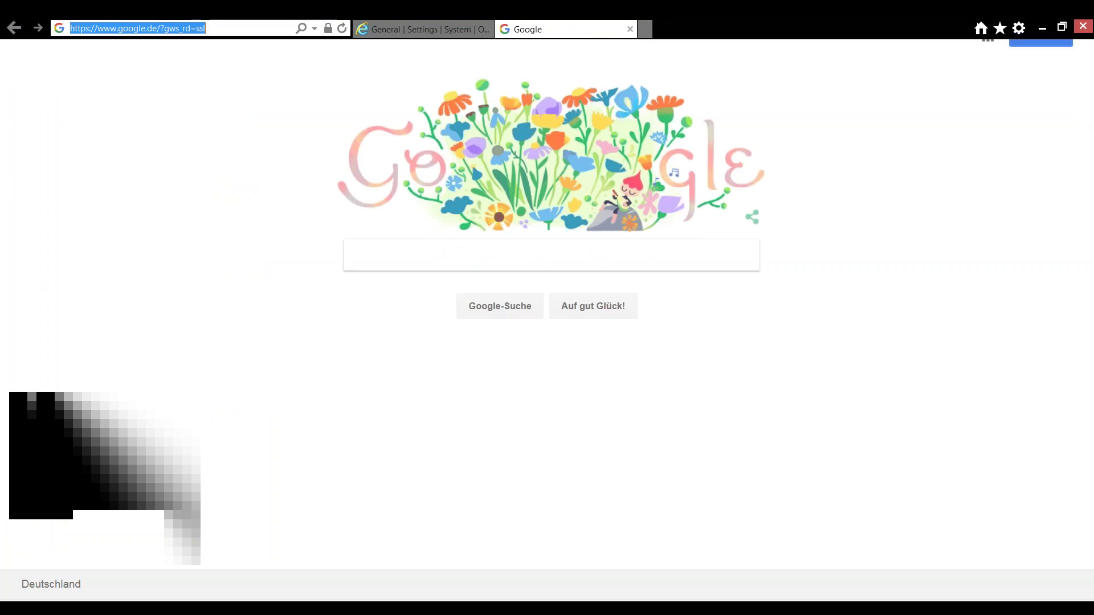
type("github.com/")
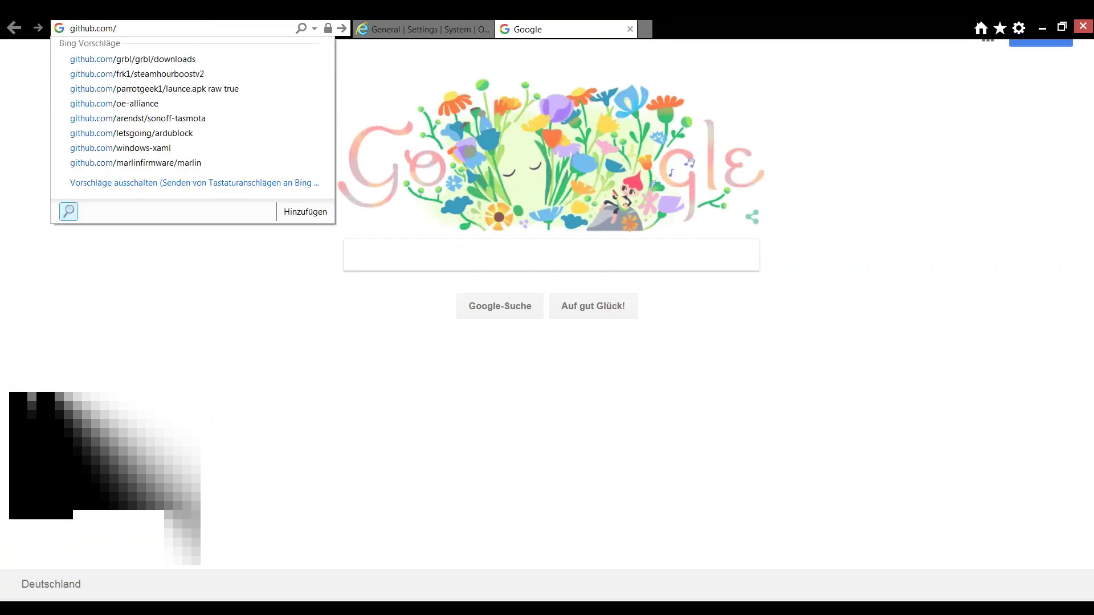
type("opnsense")
key("Return")
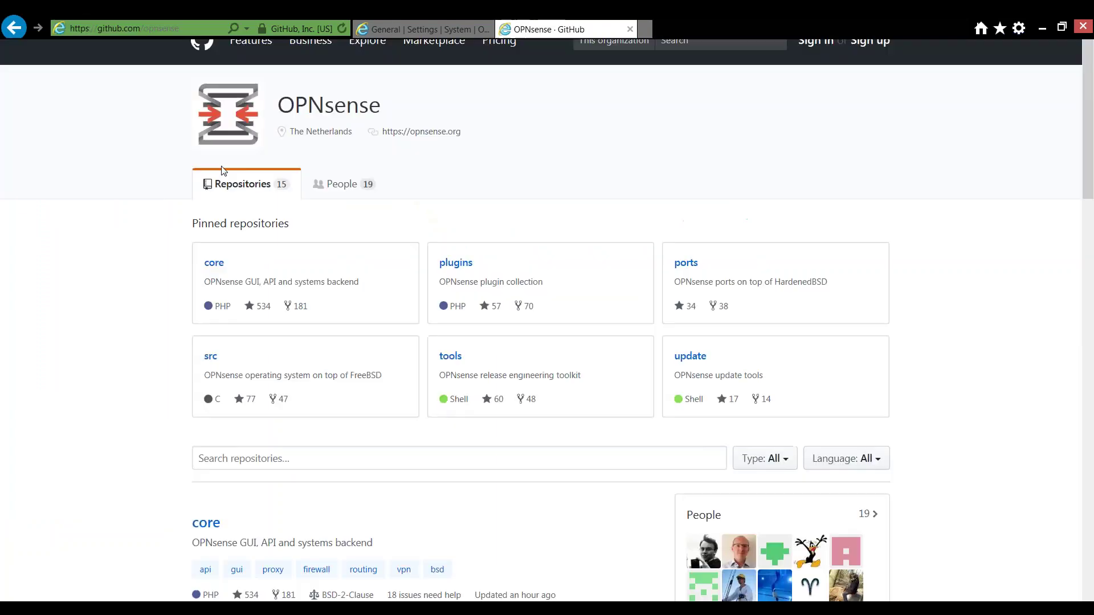
Step: Open the core repository's pull requests and view the "Add Nextcloud backup" request
left_click(217, 264)
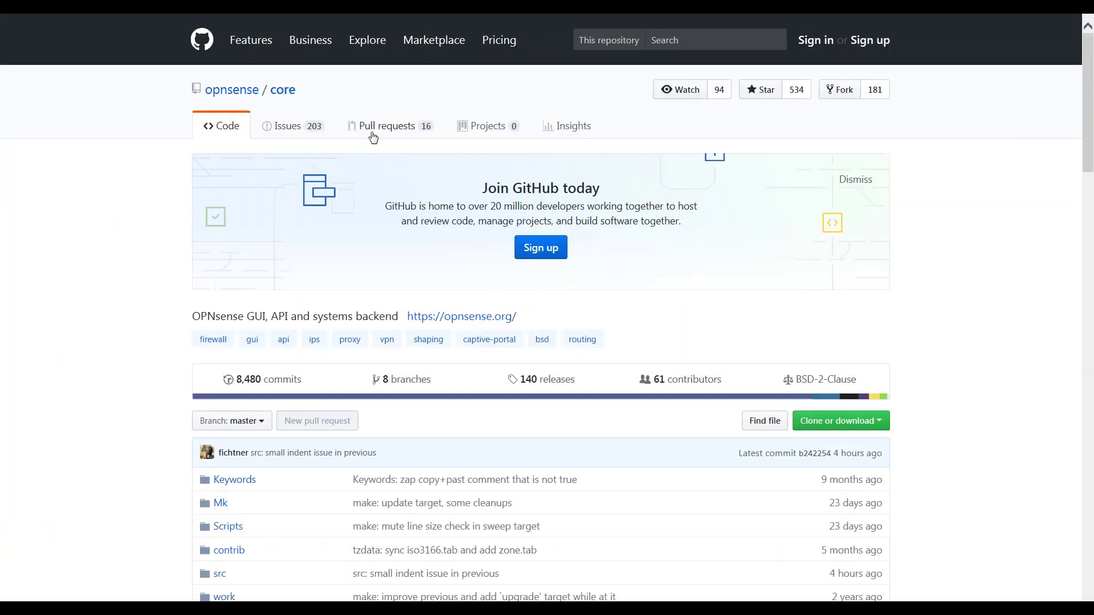
left_click(383, 130)
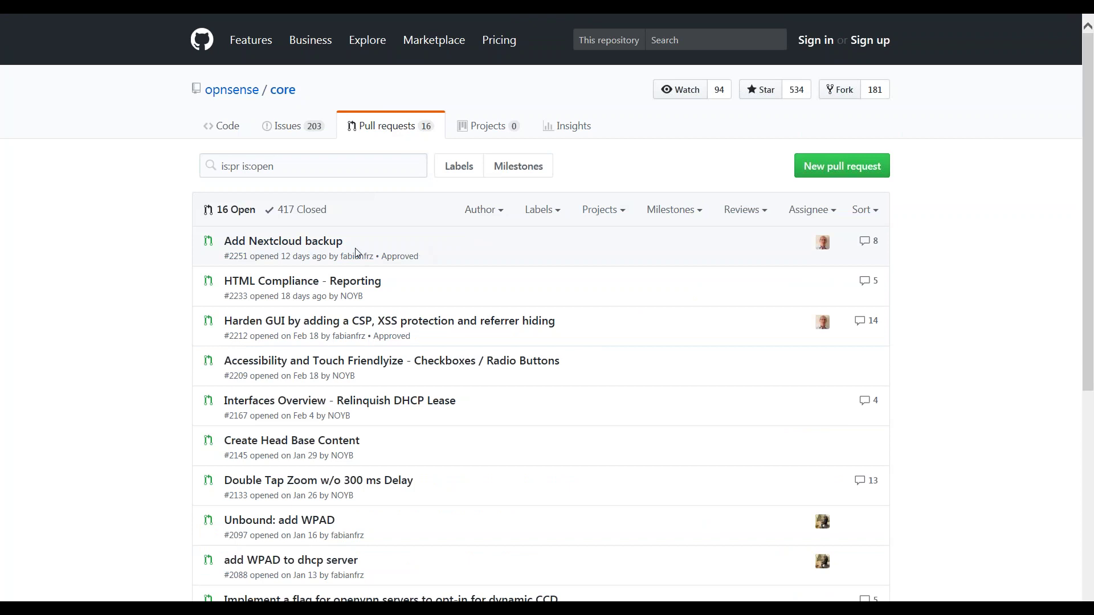
left_click(278, 246)
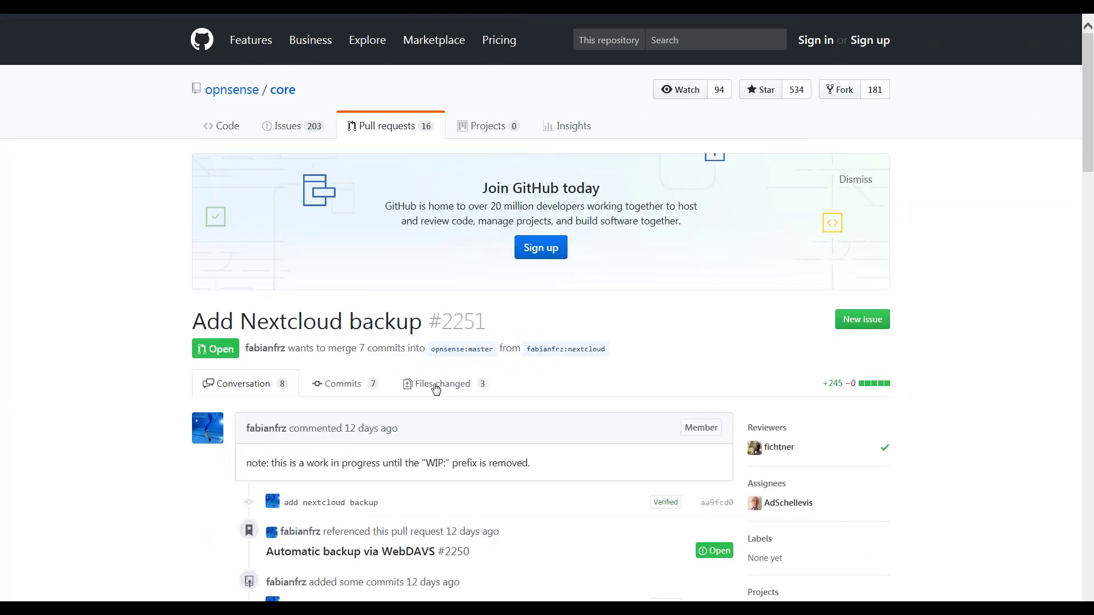
Step: Examine the files changed in the "Add Nextcloud backup" pull request, including the nextcloud.php script
left_click(448, 391)
scroll(563, 410, "down", 10)
scroll(509, 380, "down", 13)
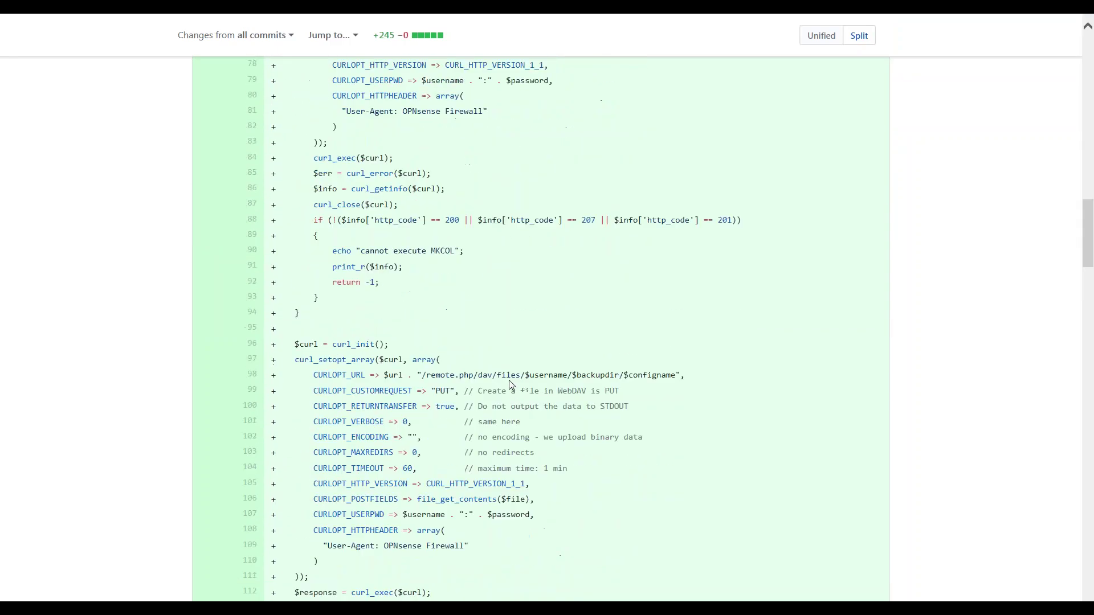
scroll(509, 381, "up", 12)
scroll(490, 356, "up", 12)
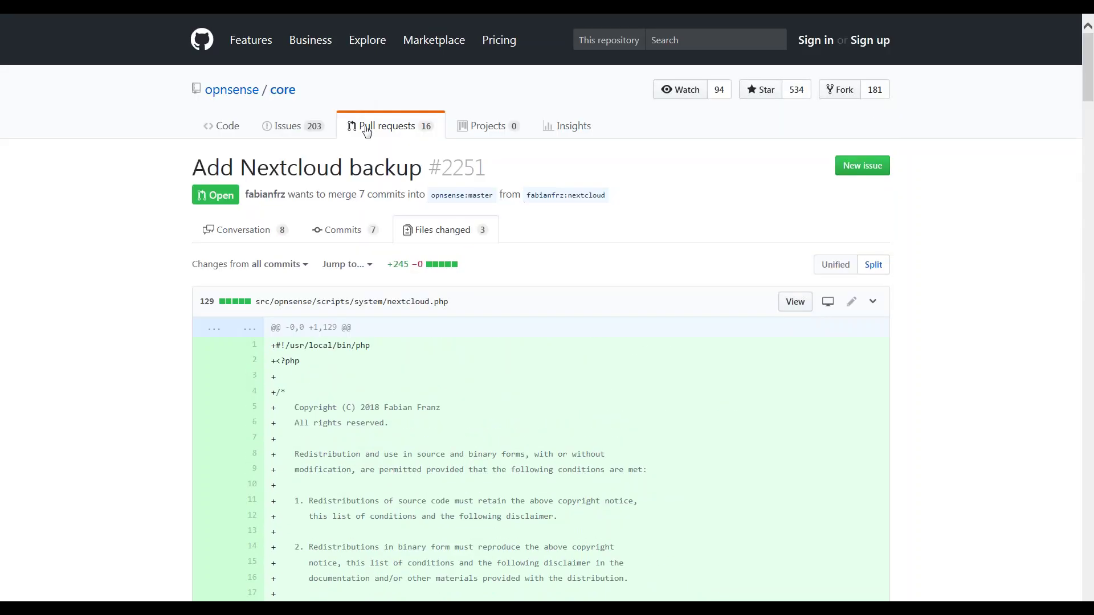
Step: Return to the core pull requests and open the pull request list of the OPNsense plugins repository
left_click(367, 129)
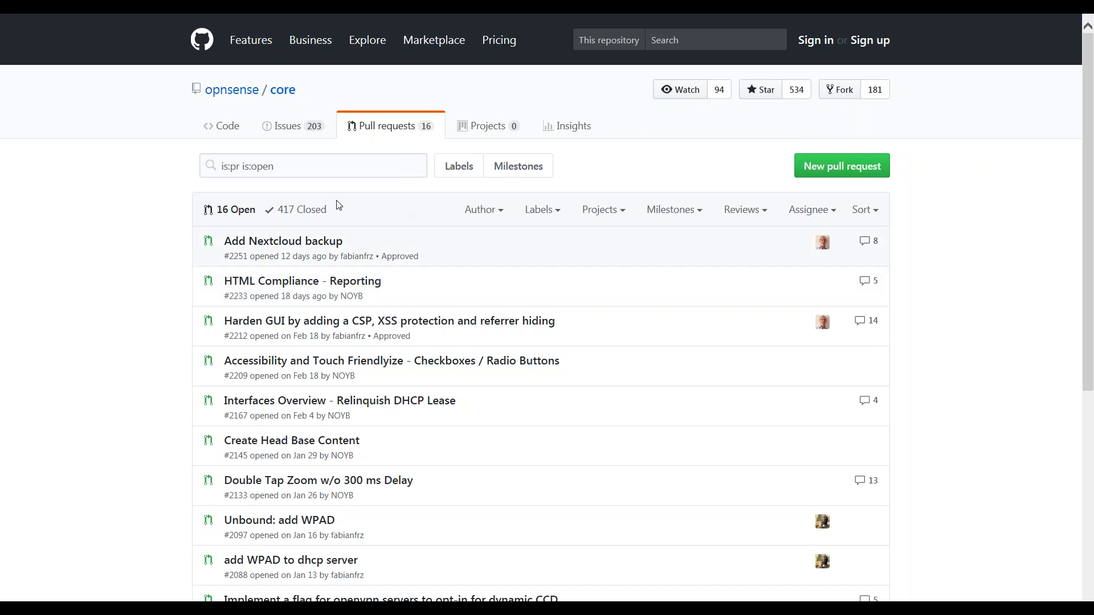
left_click(246, 91)
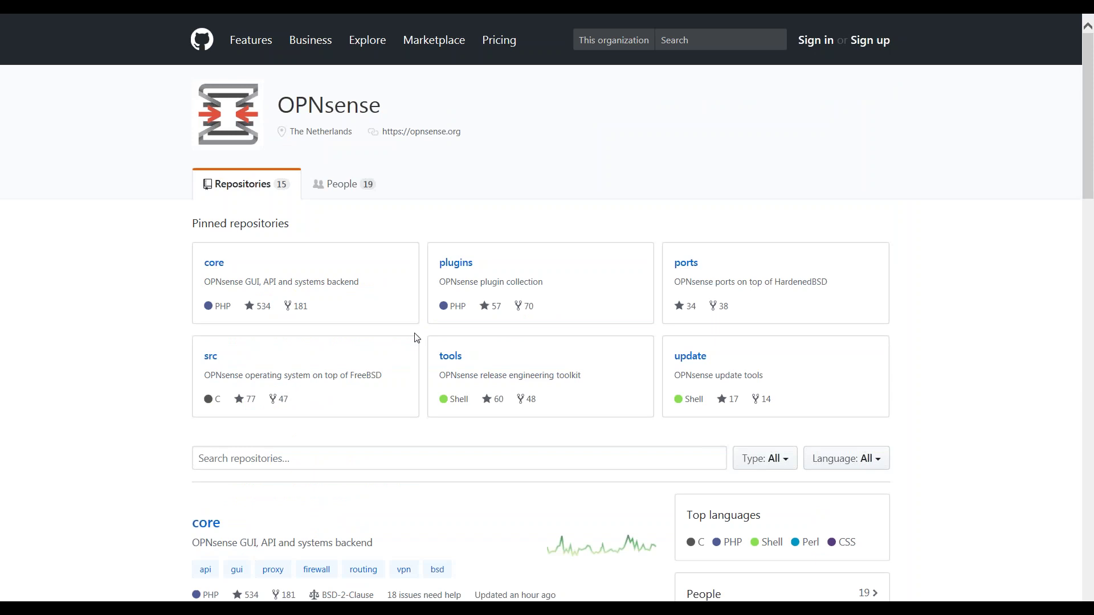
left_click(459, 265)
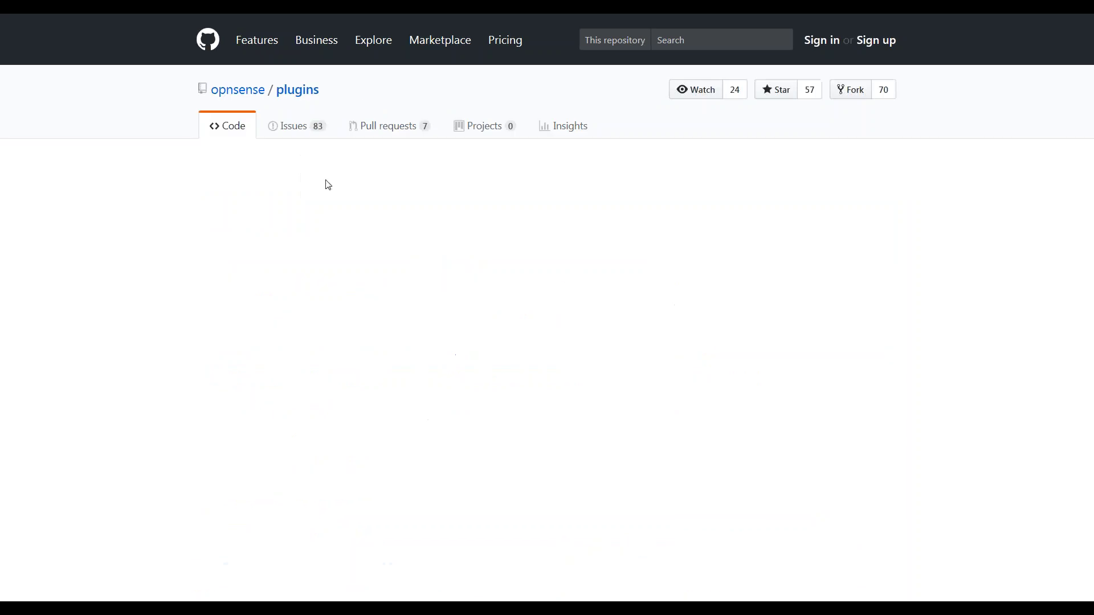
left_click(383, 134)
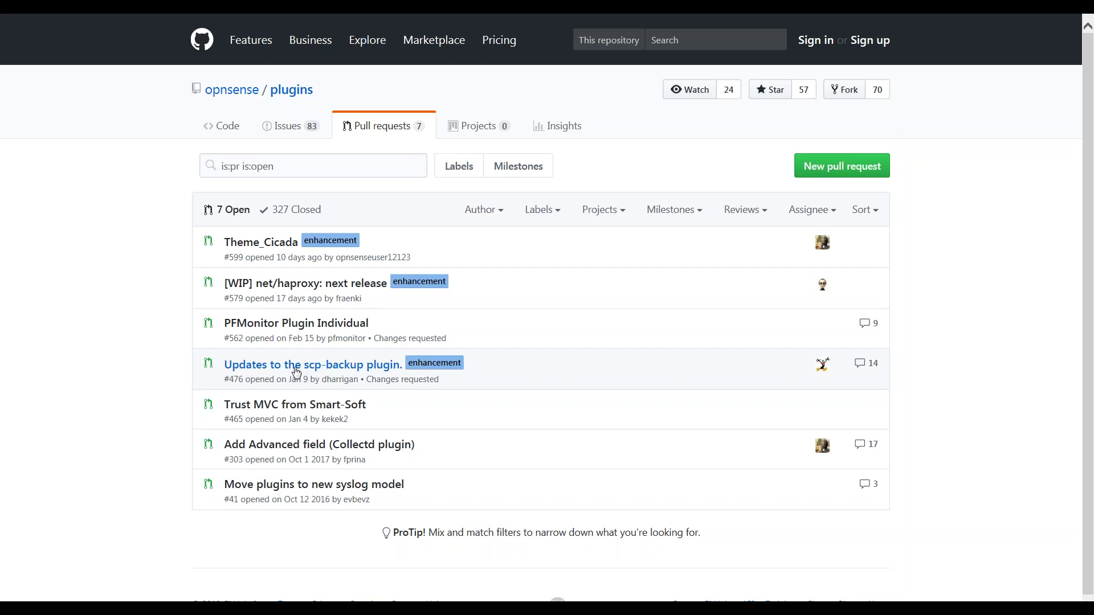
Step: Switch back to the OPNsense tab and open the DHCPv4 server settings for the OPT1 interface
mouse_move(324, 19)
left_click(411, 31)
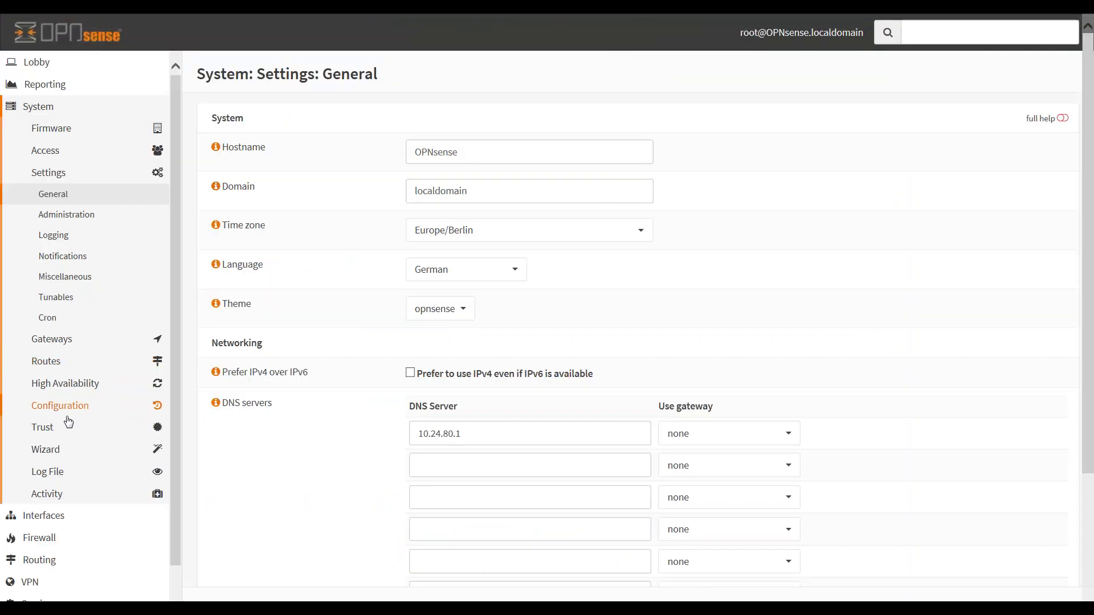
scroll(70, 421, "down", 3)
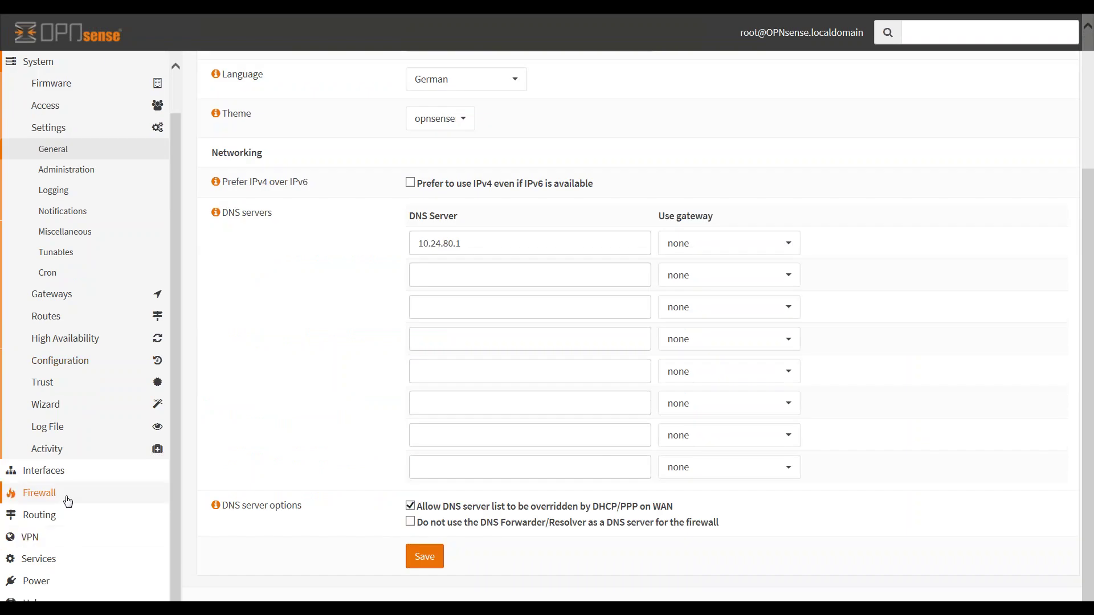
left_click(46, 470)
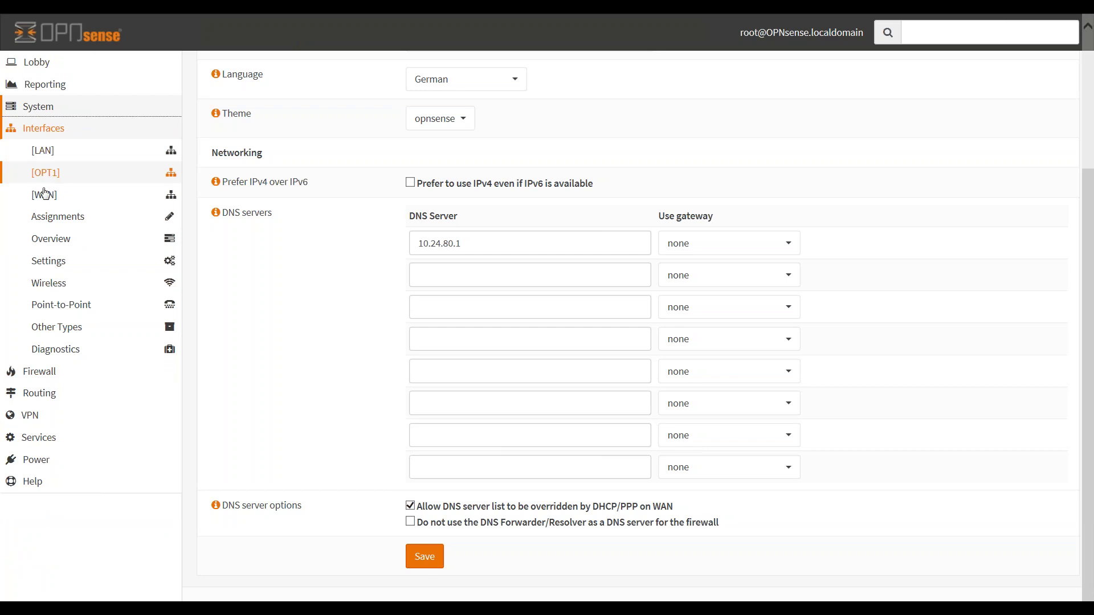
left_click(32, 437)
left_click(57, 330)
left_click(57, 355)
left_click(50, 369)
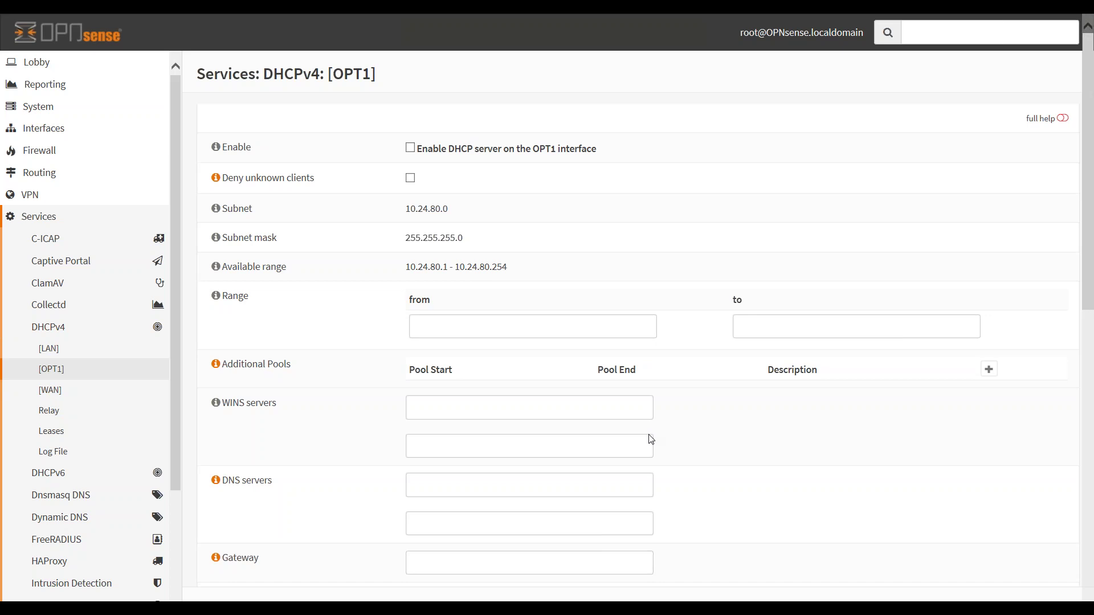
Step: Show the TFTP server and LDAP URI fields in OPT1's DHCPv4 settings and view the static mappings section
scroll(535, 388, "down", 10)
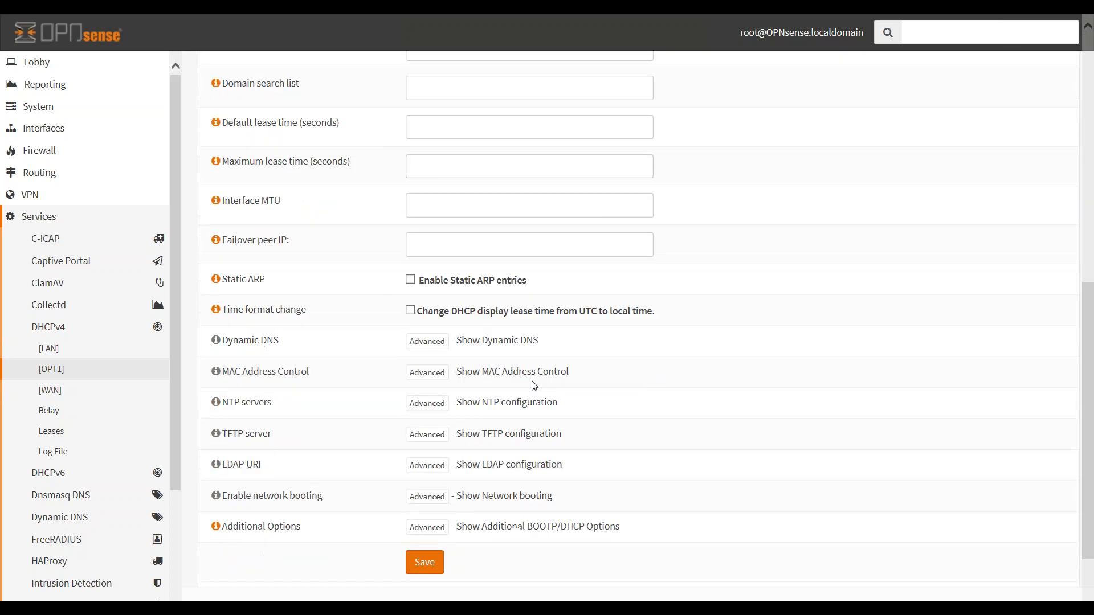
left_click(442, 435)
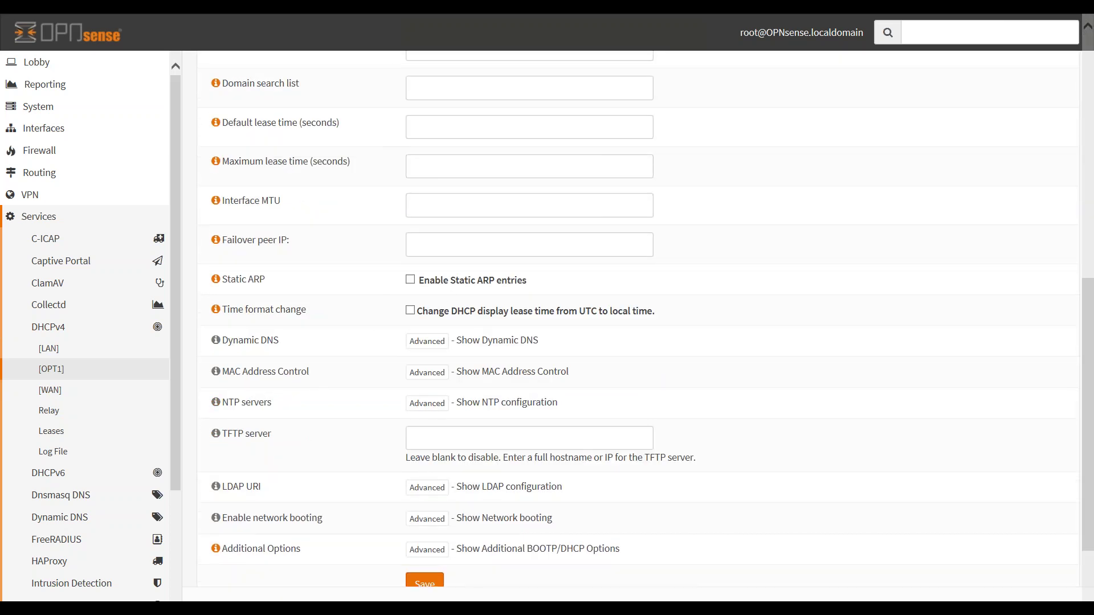
left_click(428, 489)
scroll(444, 497, "down", 3)
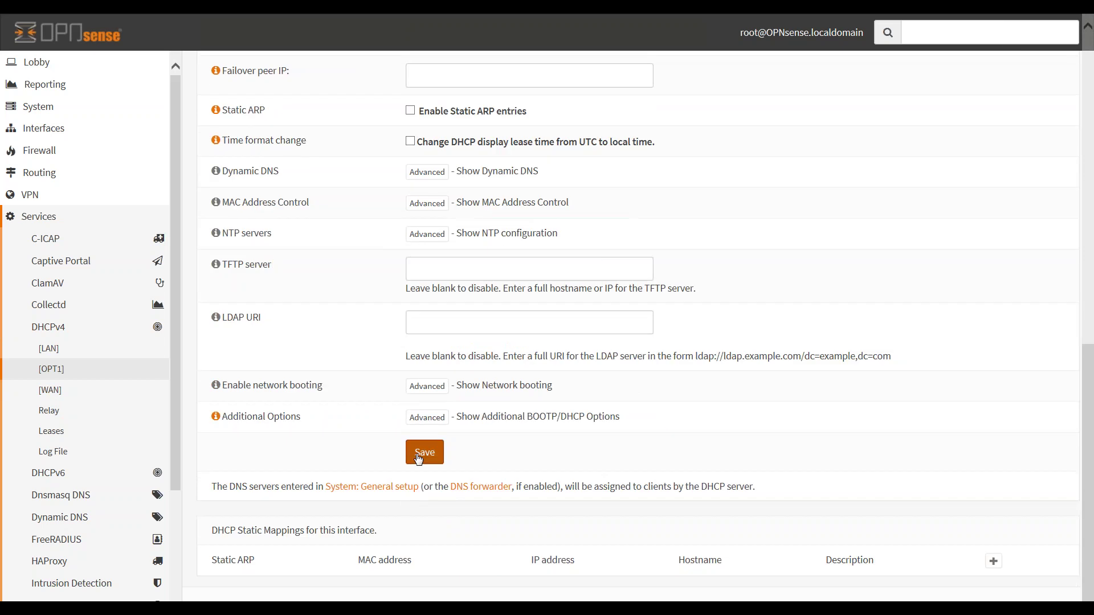
Step: Highlight the DHCP static mappings table for the OPT1 interface, including its column headings, and clear the highlight
left_click_drag(307, 530, 967, 560)
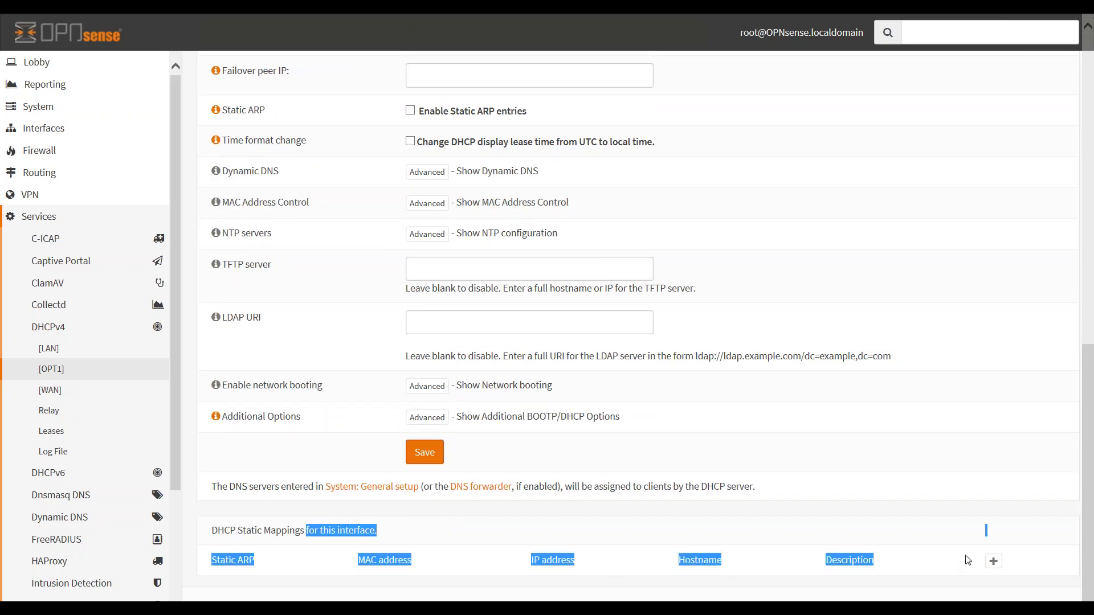
left_click(528, 543)
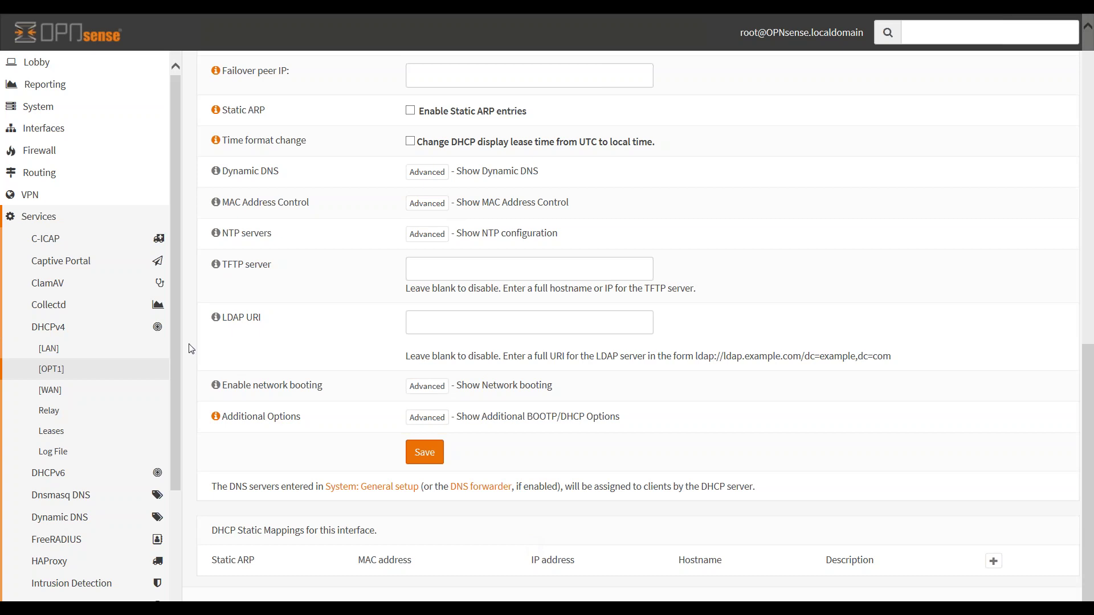
Step: Open the system access settings and view the available choices for the primary authentication server
left_click(61, 113)
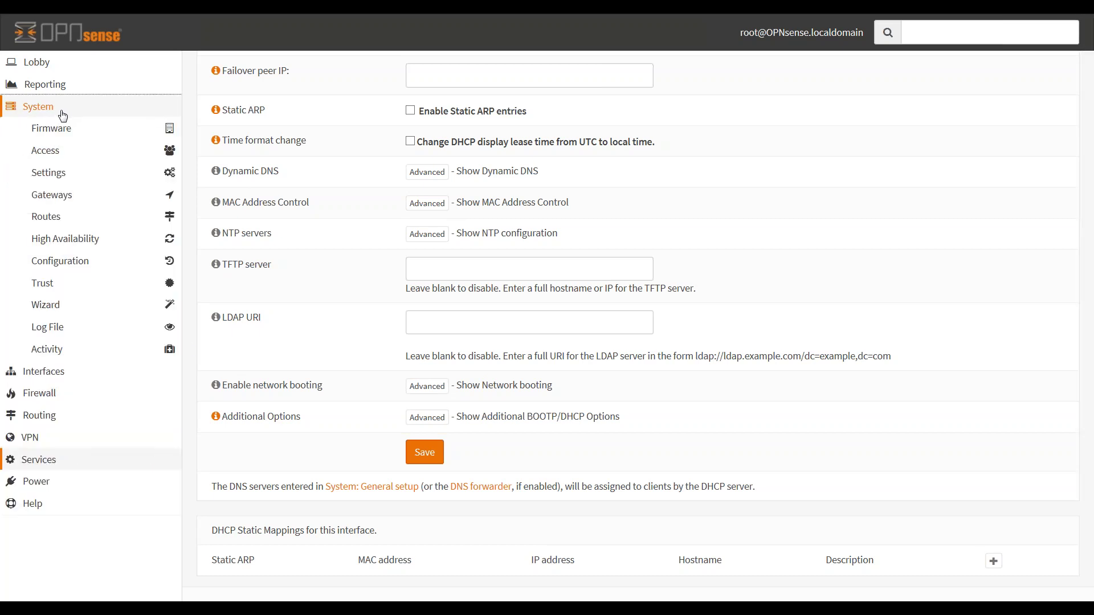
left_click(45, 150)
left_click(54, 218)
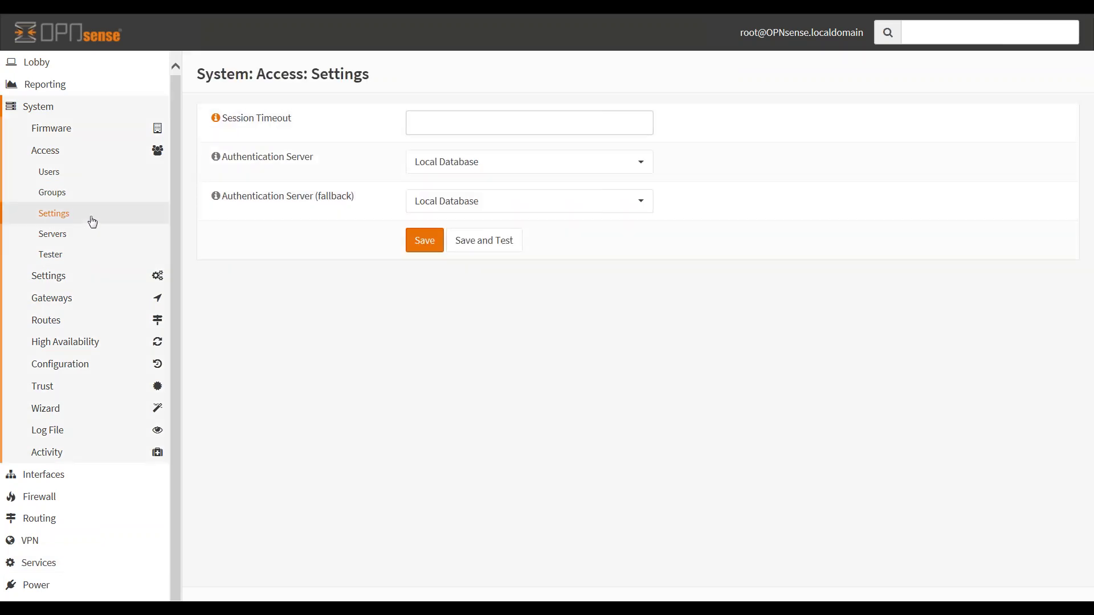
left_click(477, 162)
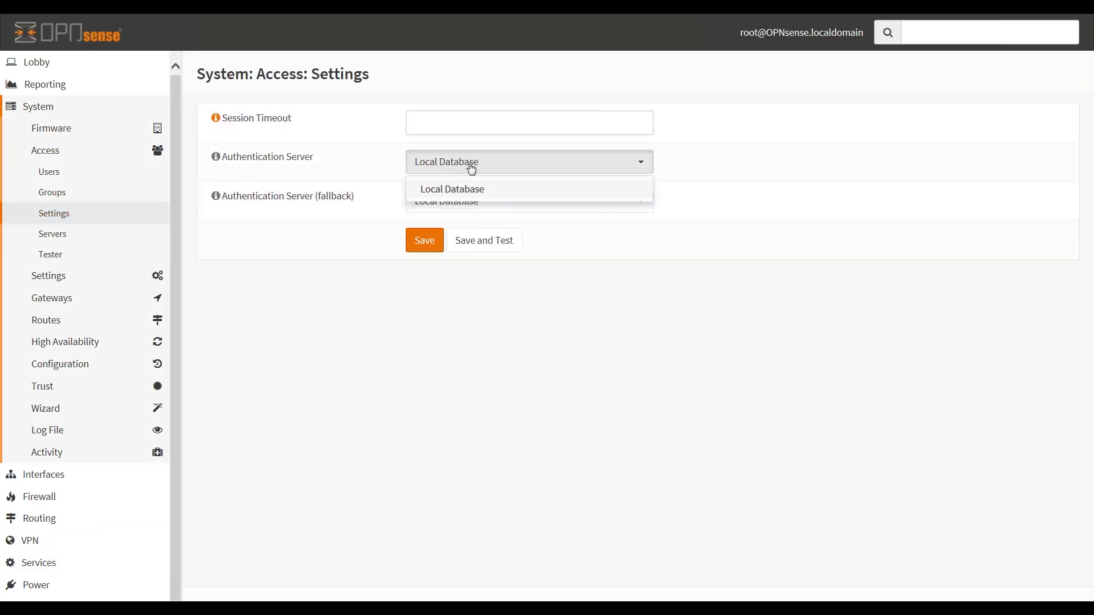
left_click(468, 167)
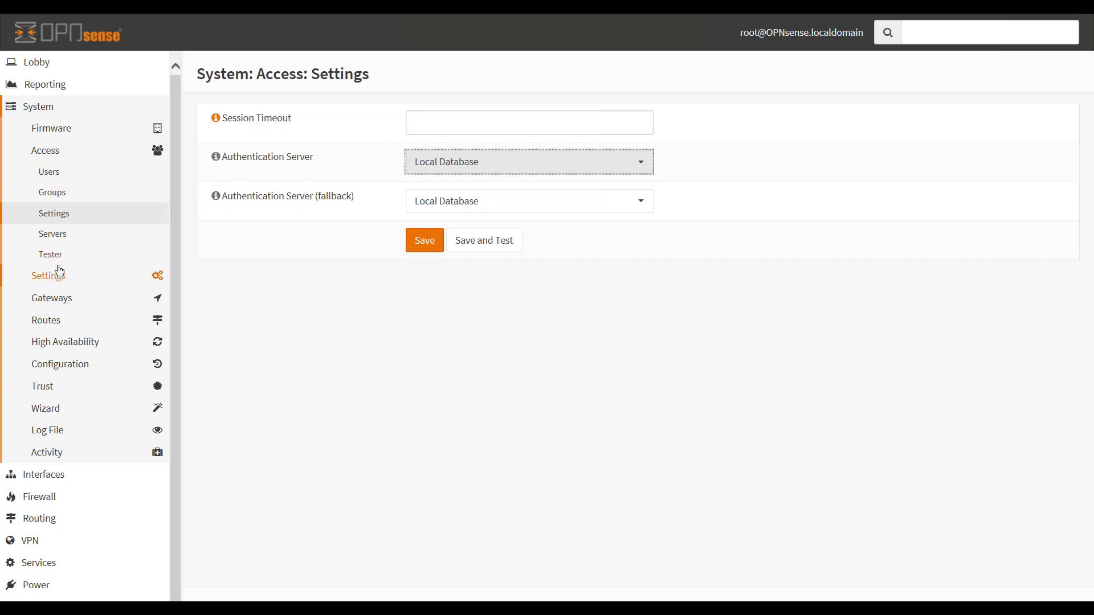
Step: Start adding an authentication server and choose Local + Timebased One Time Password as its type to show its fields
left_click(64, 241)
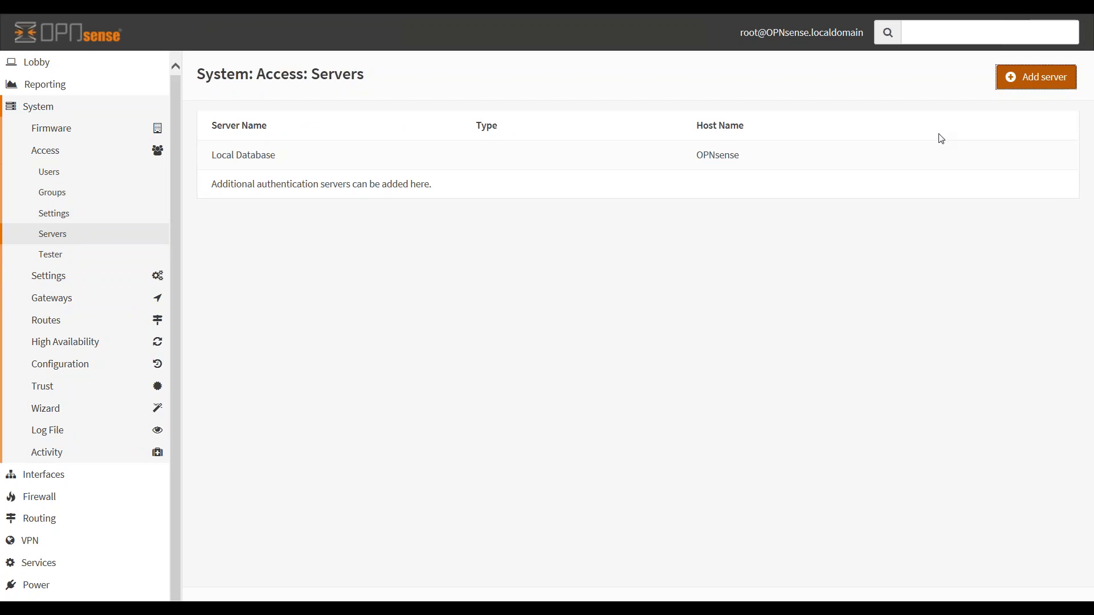
left_click(1032, 88)
left_click(461, 194)
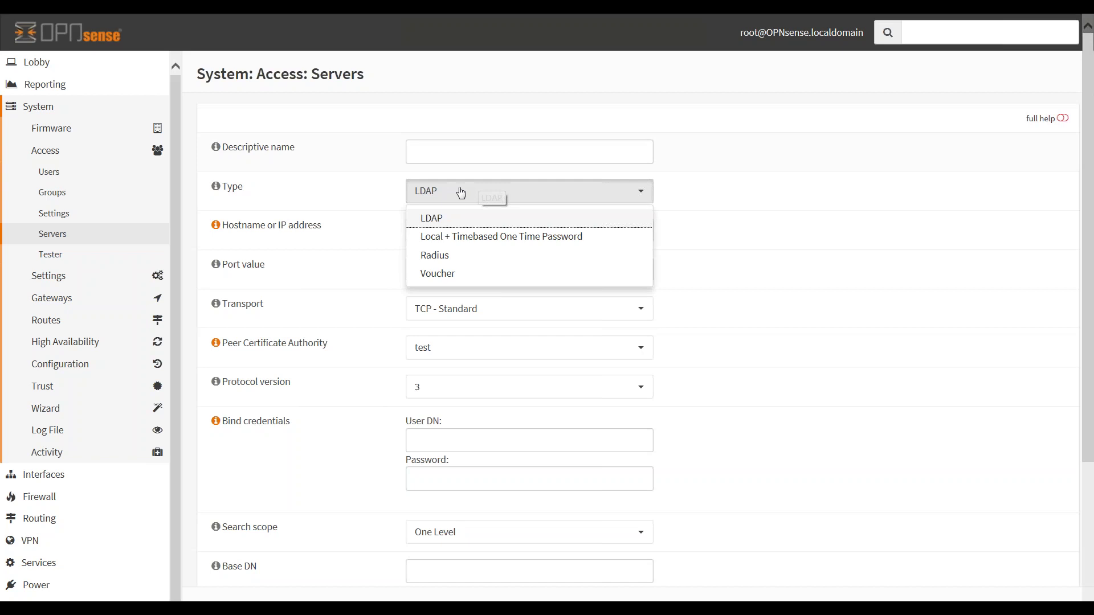
left_click(460, 237)
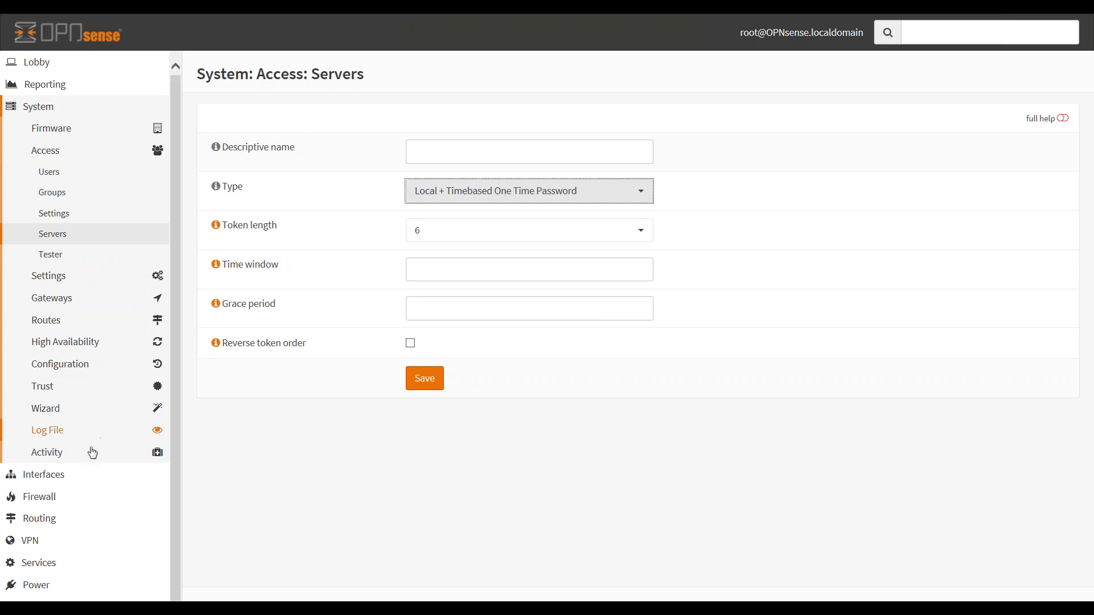
Step: Show the configuration pages available under the FreeRADIUS service
left_click(47, 563)
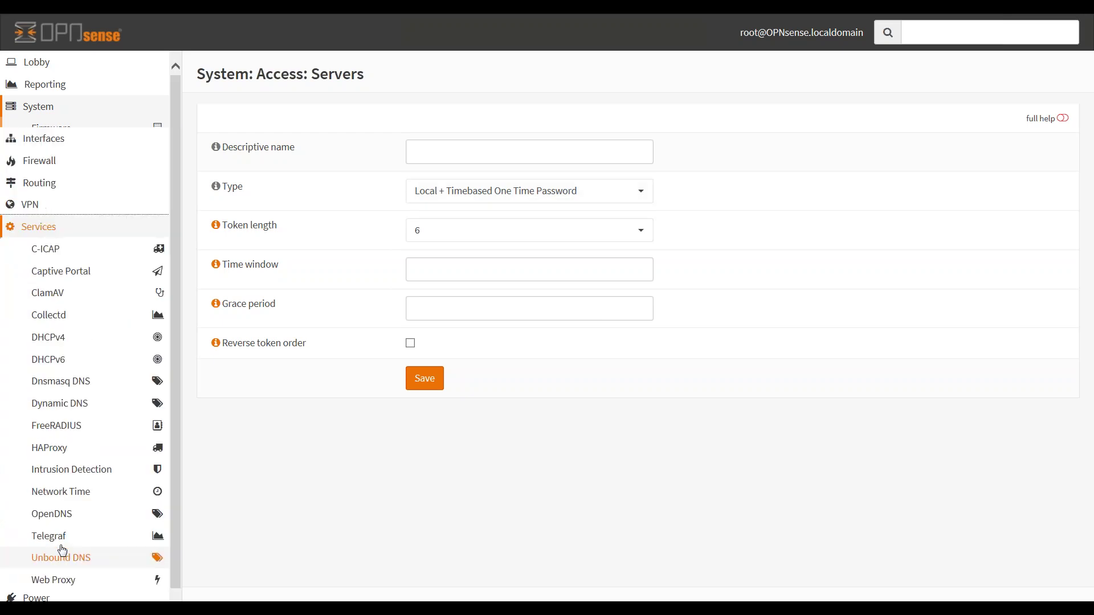
left_click(73, 417)
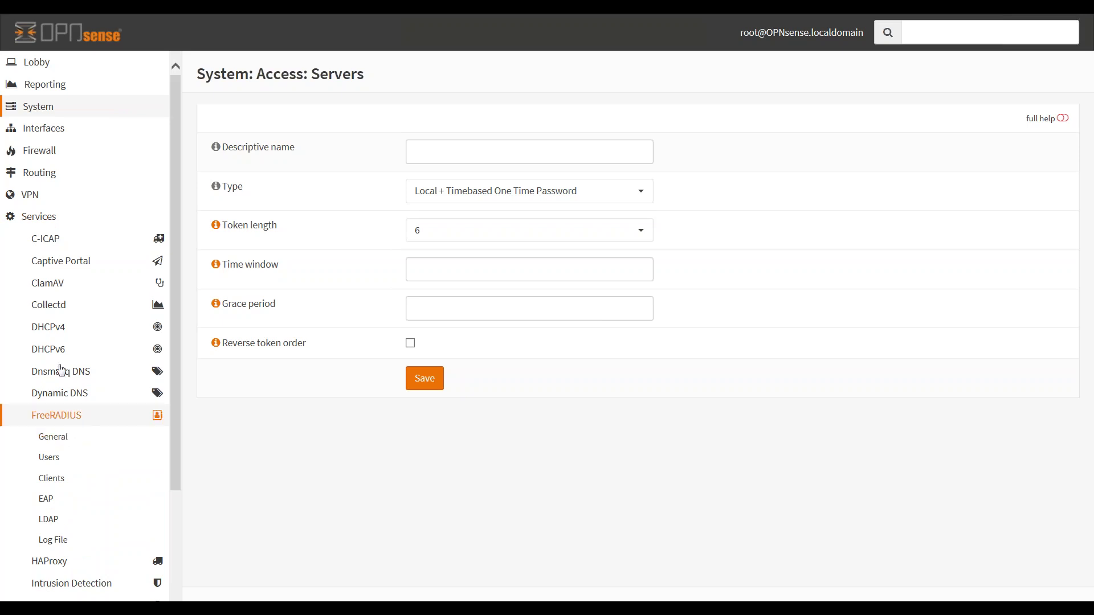
Step: Open the firmware plugins list, look through the available plugins and highlight the os-openconnect entry
left_click(54, 111)
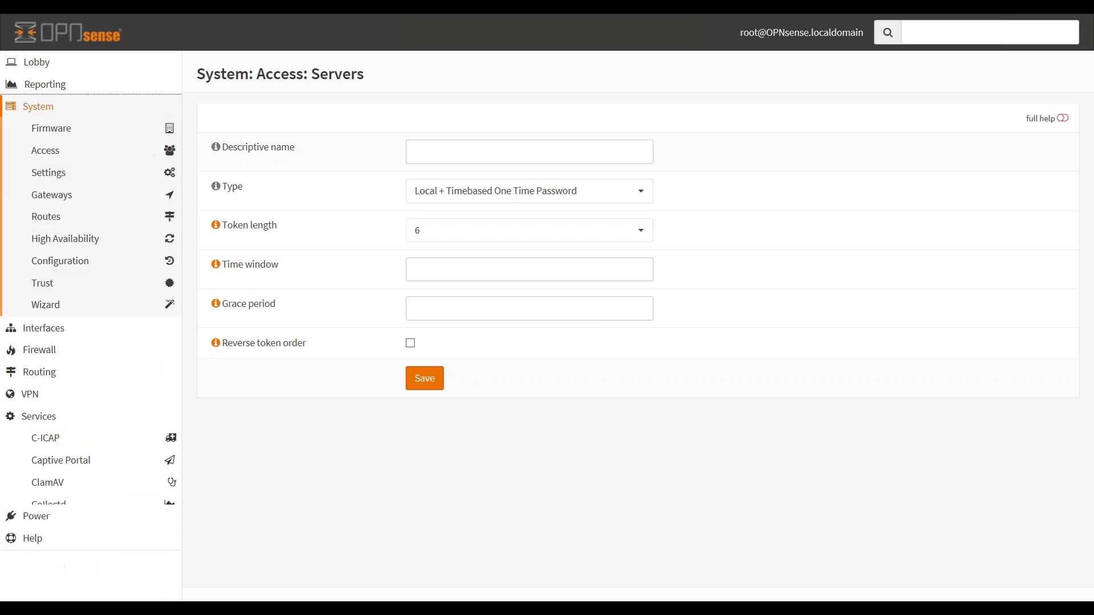
left_click(67, 139)
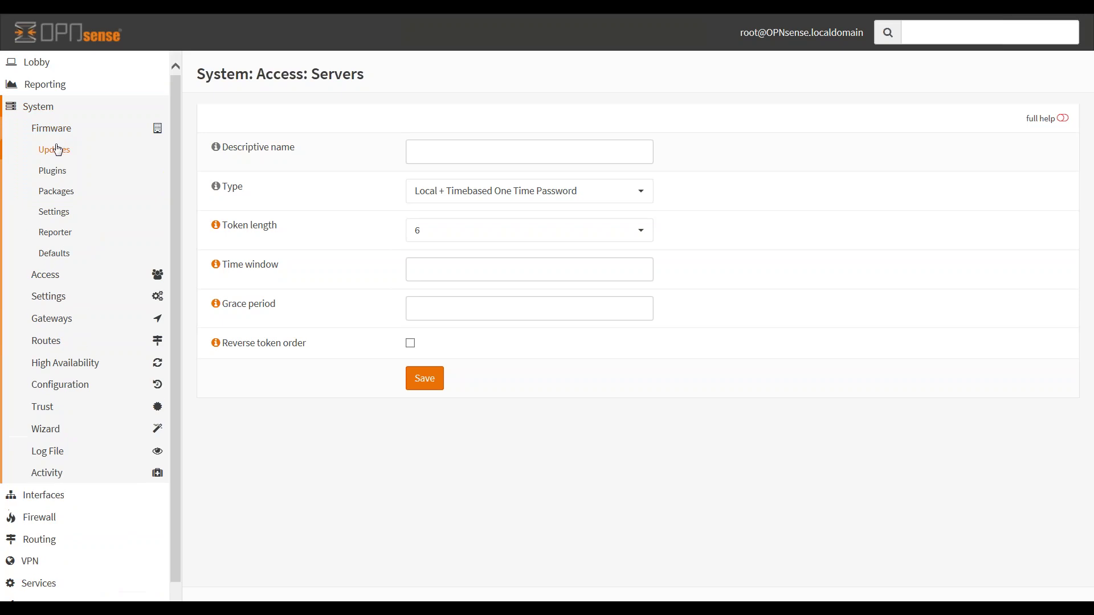
left_click(62, 172)
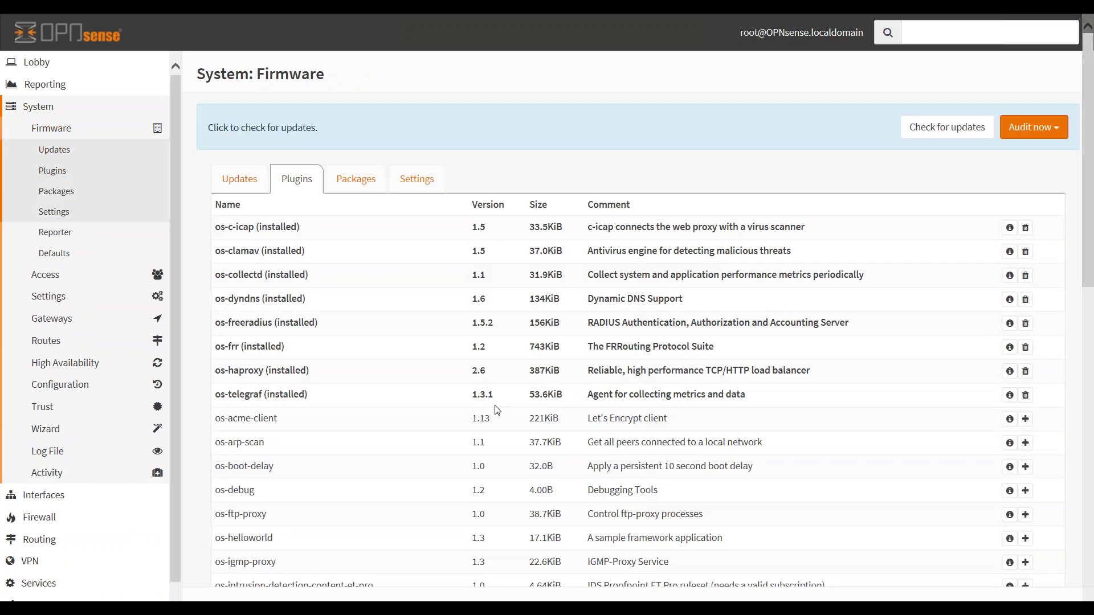
scroll(336, 418, "down", 10)
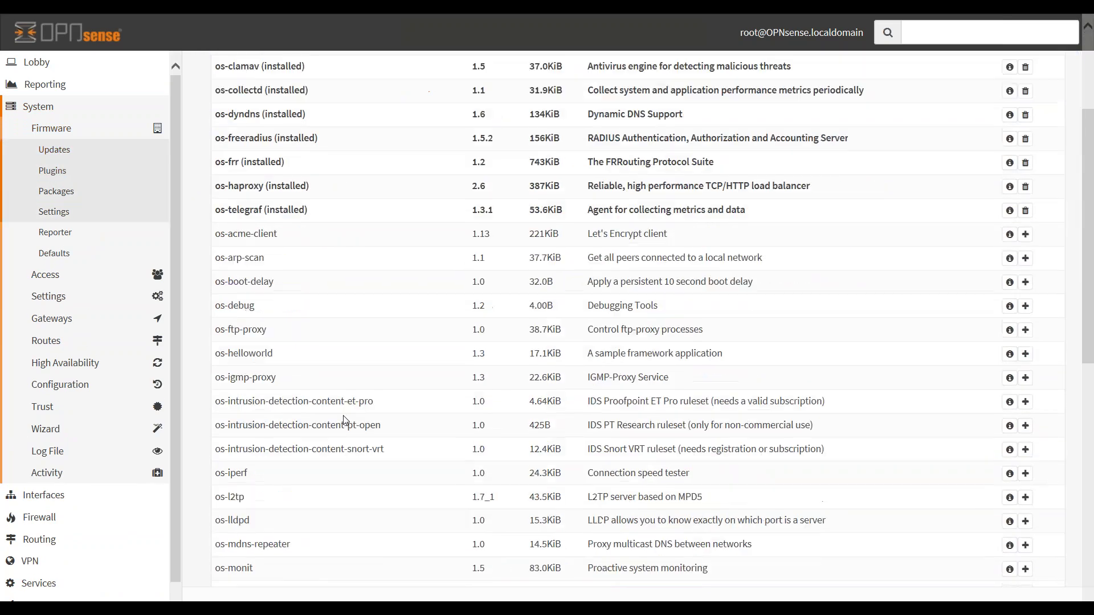
left_click_drag(437, 163, 796, 174)
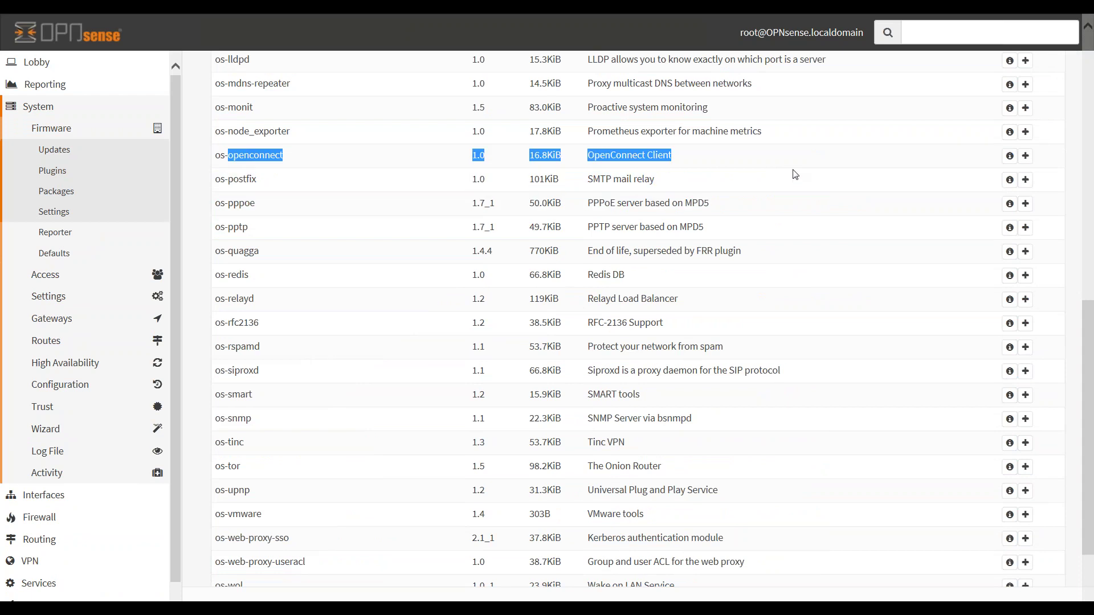